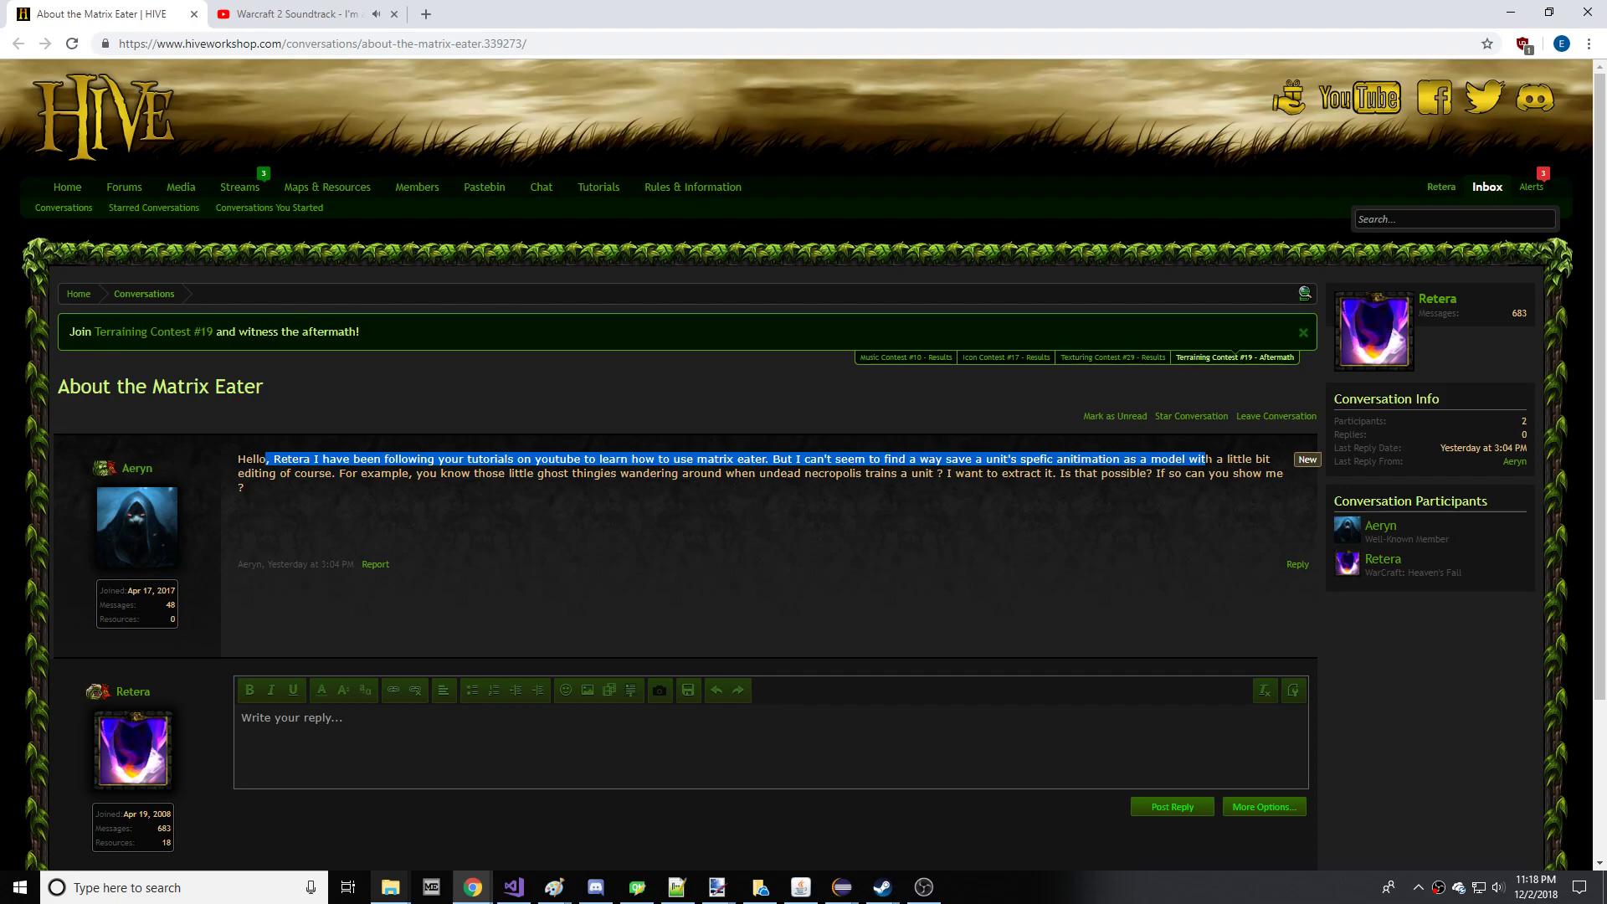
- Read through the message's request to extract the ghosts that wander around while the undead Necropolis trains a unit
{"action": "left_click_drag", "start_coordinate": [1255, 461], "coordinate": [774, 474]}
{"action": "left_click", "coordinate": [763, 477]}
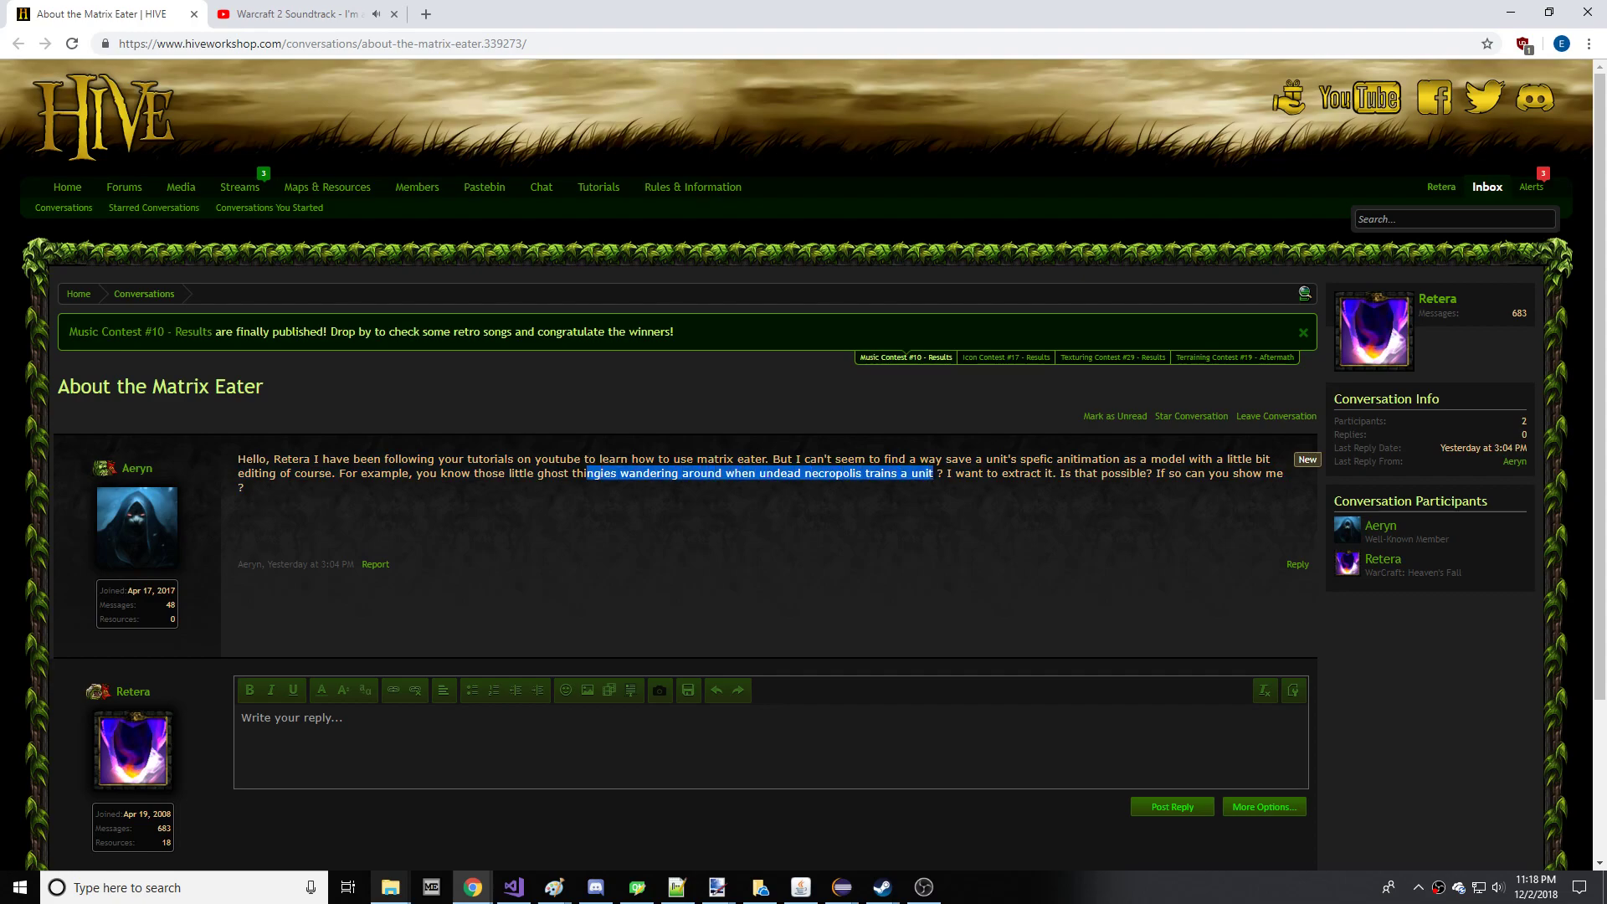
{"action": "left_click_drag", "start_coordinate": [955, 473], "coordinate": [1200, 474]}
- Open The Matrix Eater in a maximized window and fetch the Undead melee Necropolis unit model
{"action": "left_click", "coordinate": [430, 893]}
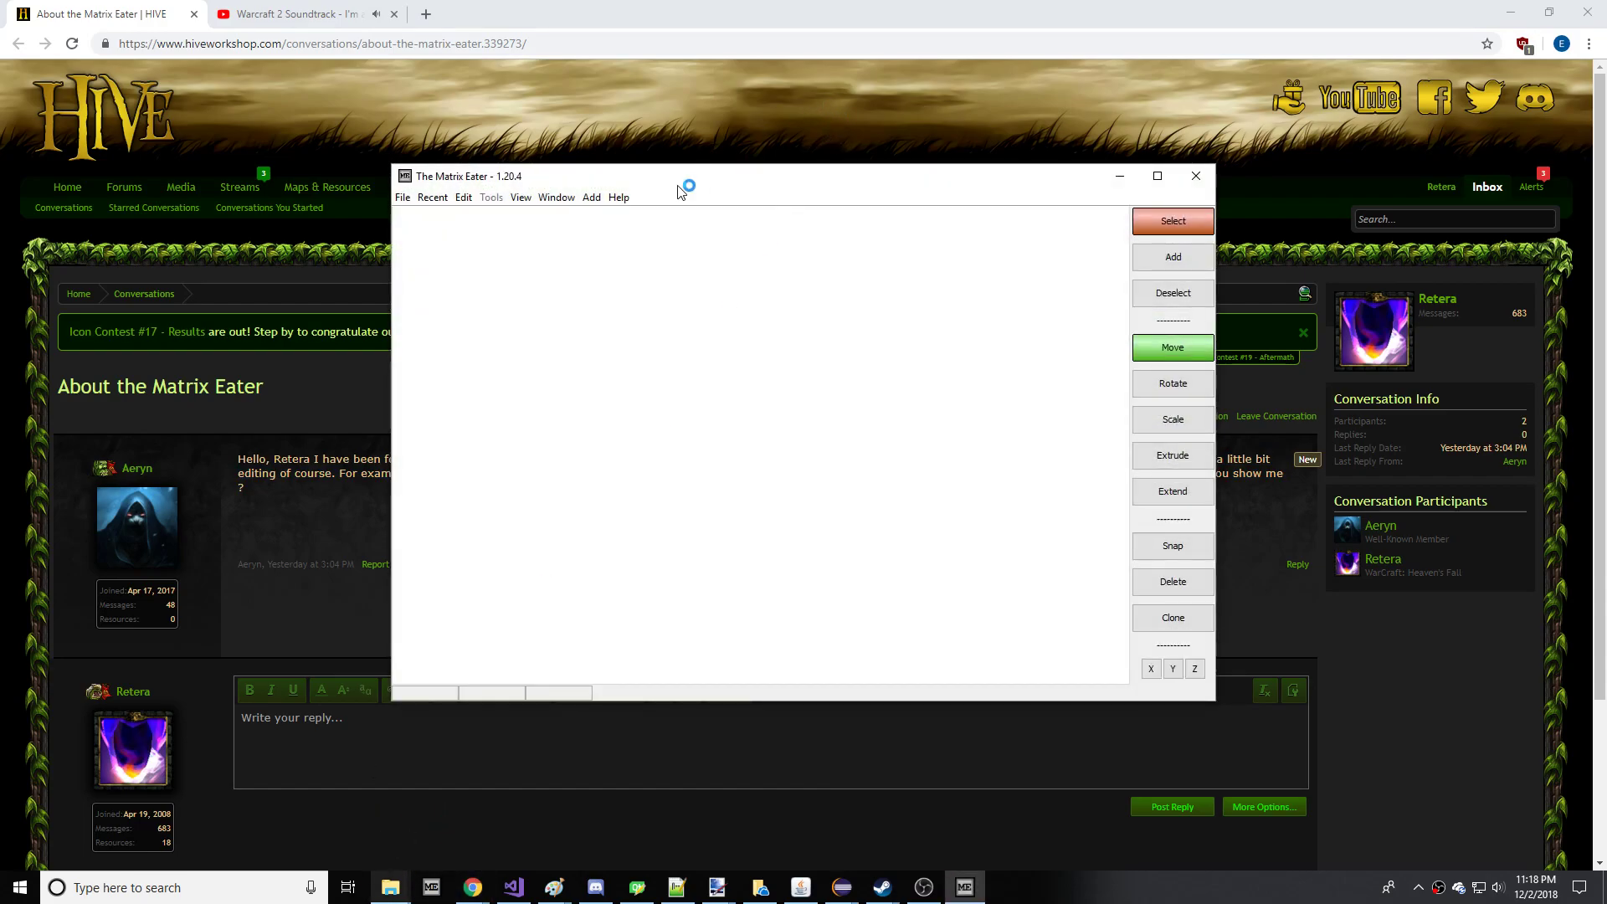
{"action": "double_click", "coordinate": [657, 179]}
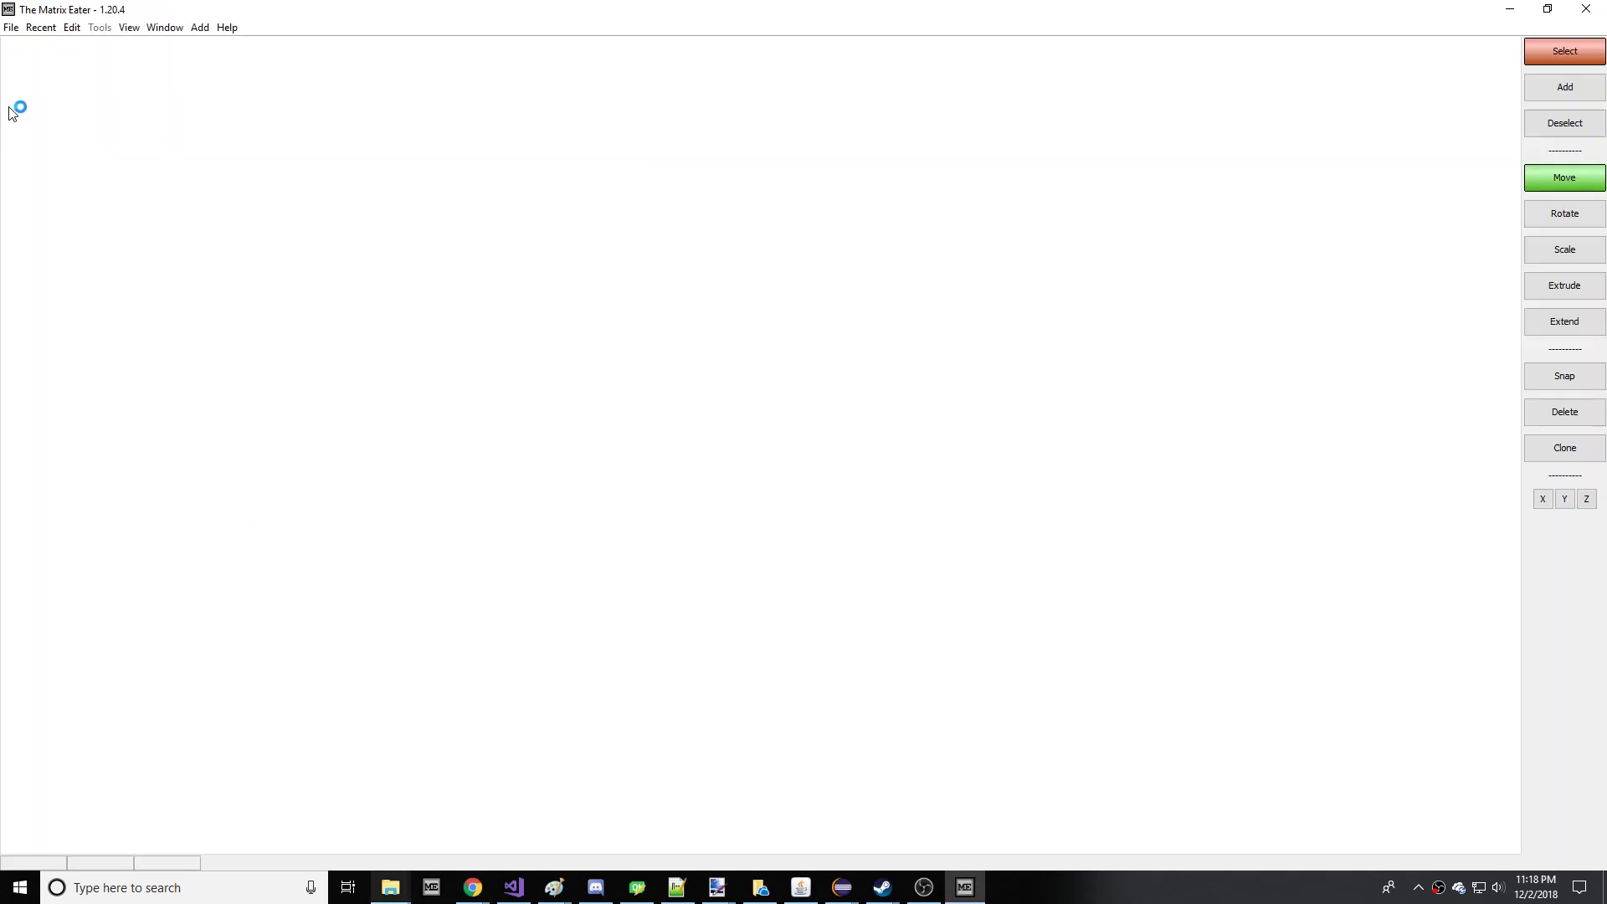
{"action": "left_click", "coordinate": [11, 26]}
{"action": "mouse_move", "coordinate": [40, 84]}
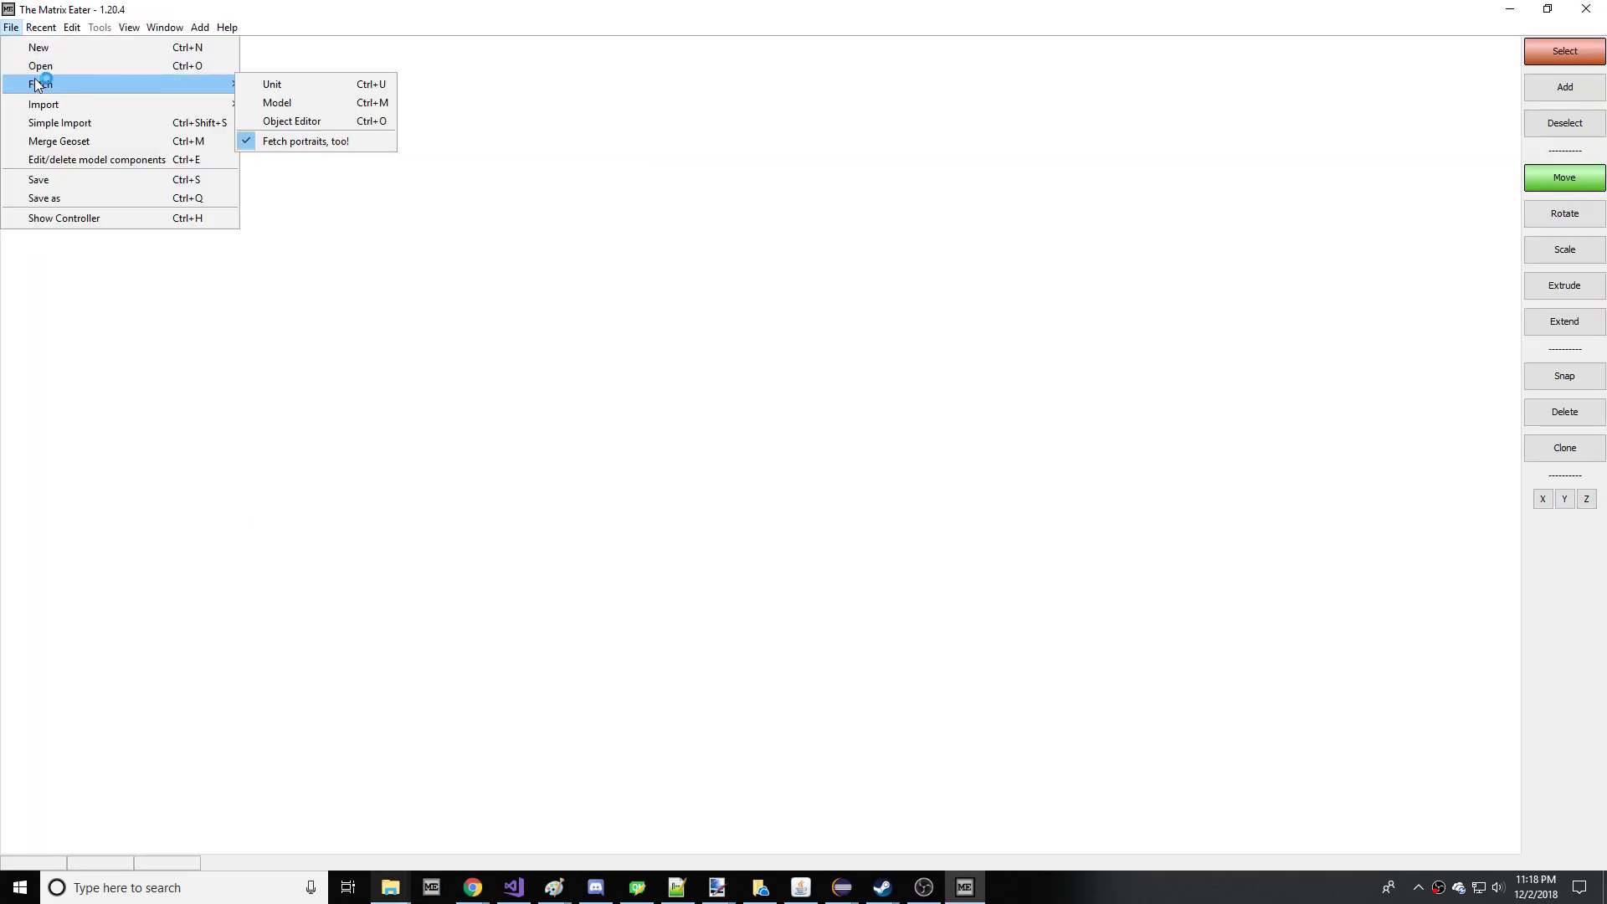
{"action": "left_click", "coordinate": [271, 84]}
{"action": "left_click", "coordinate": [755, 295]}
{"action": "left_click", "coordinate": [759, 343]}
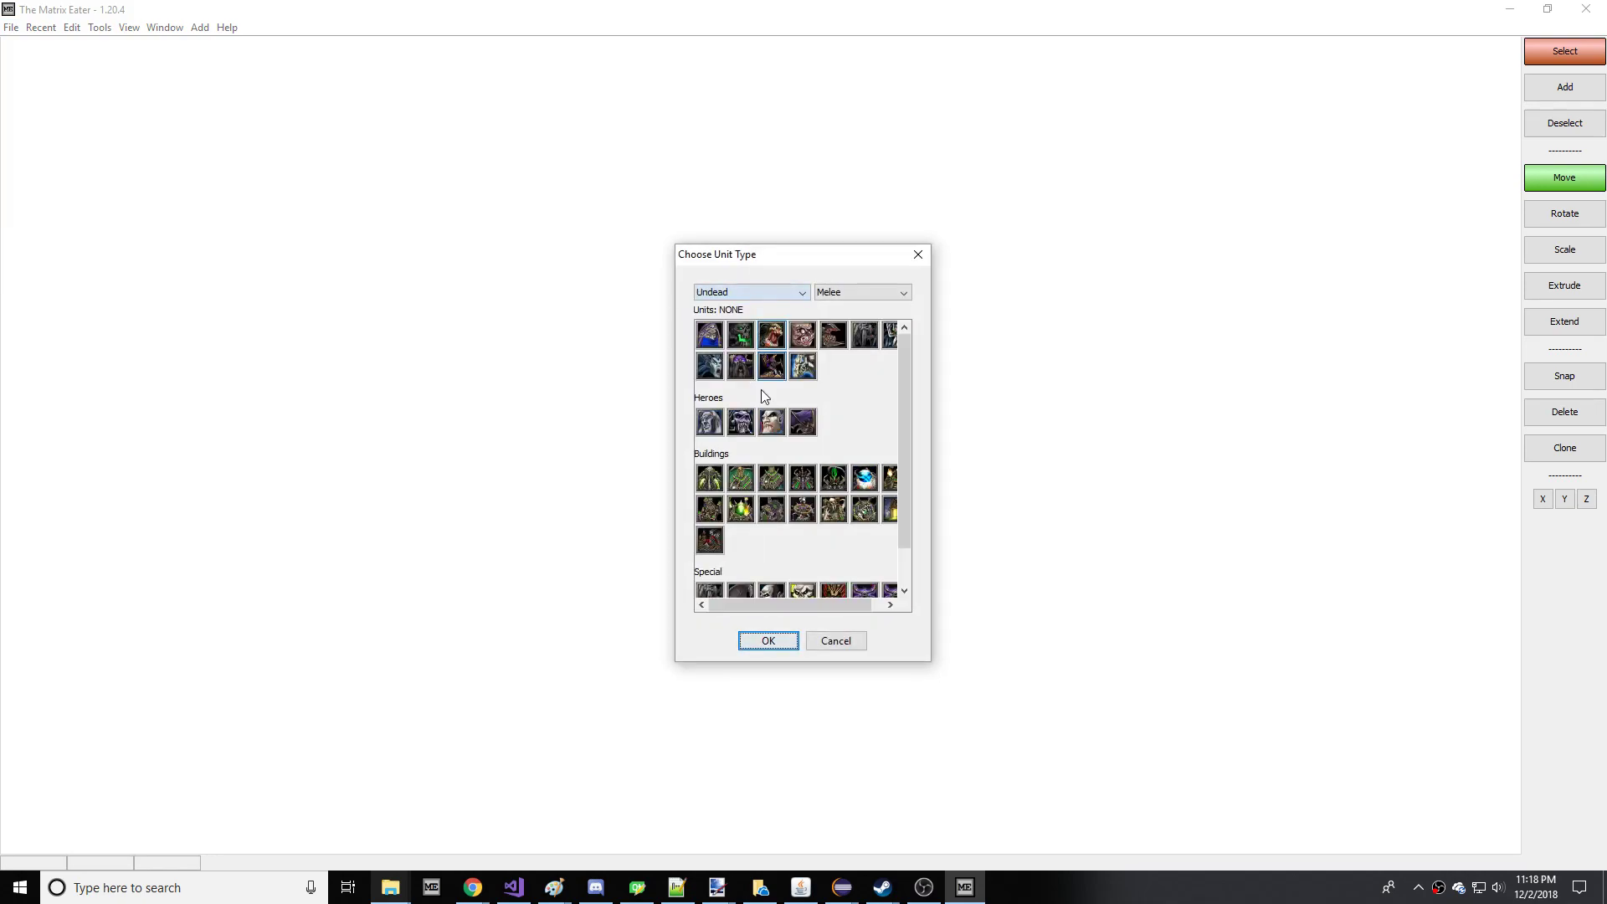
{"action": "left_click", "coordinate": [716, 482]}
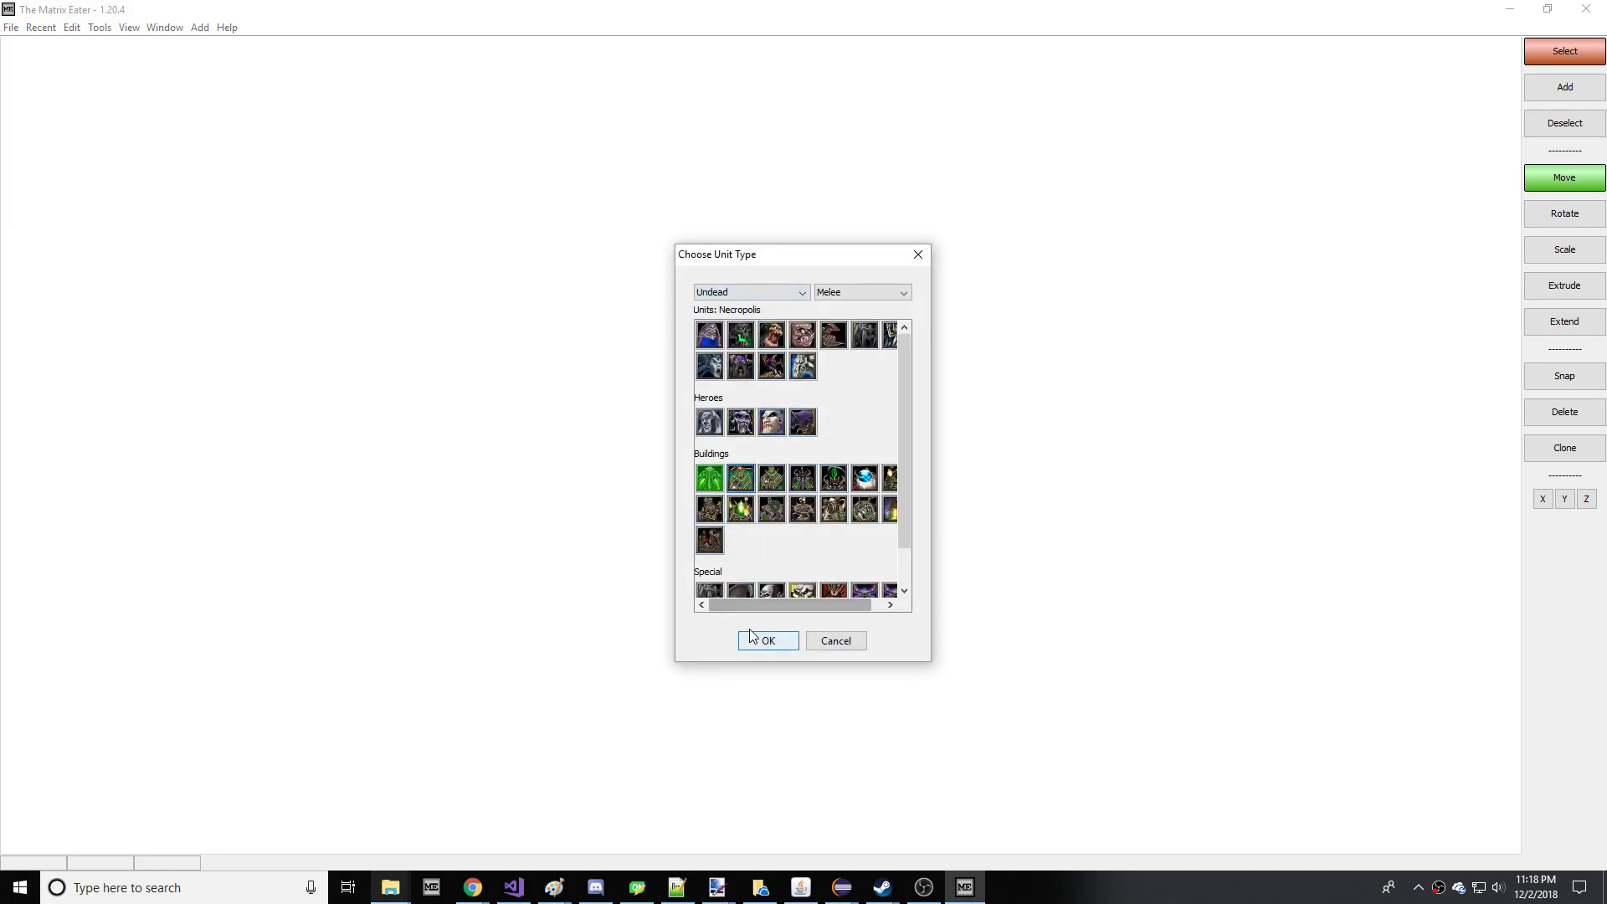
{"action": "left_click", "coordinate": [762, 640]}
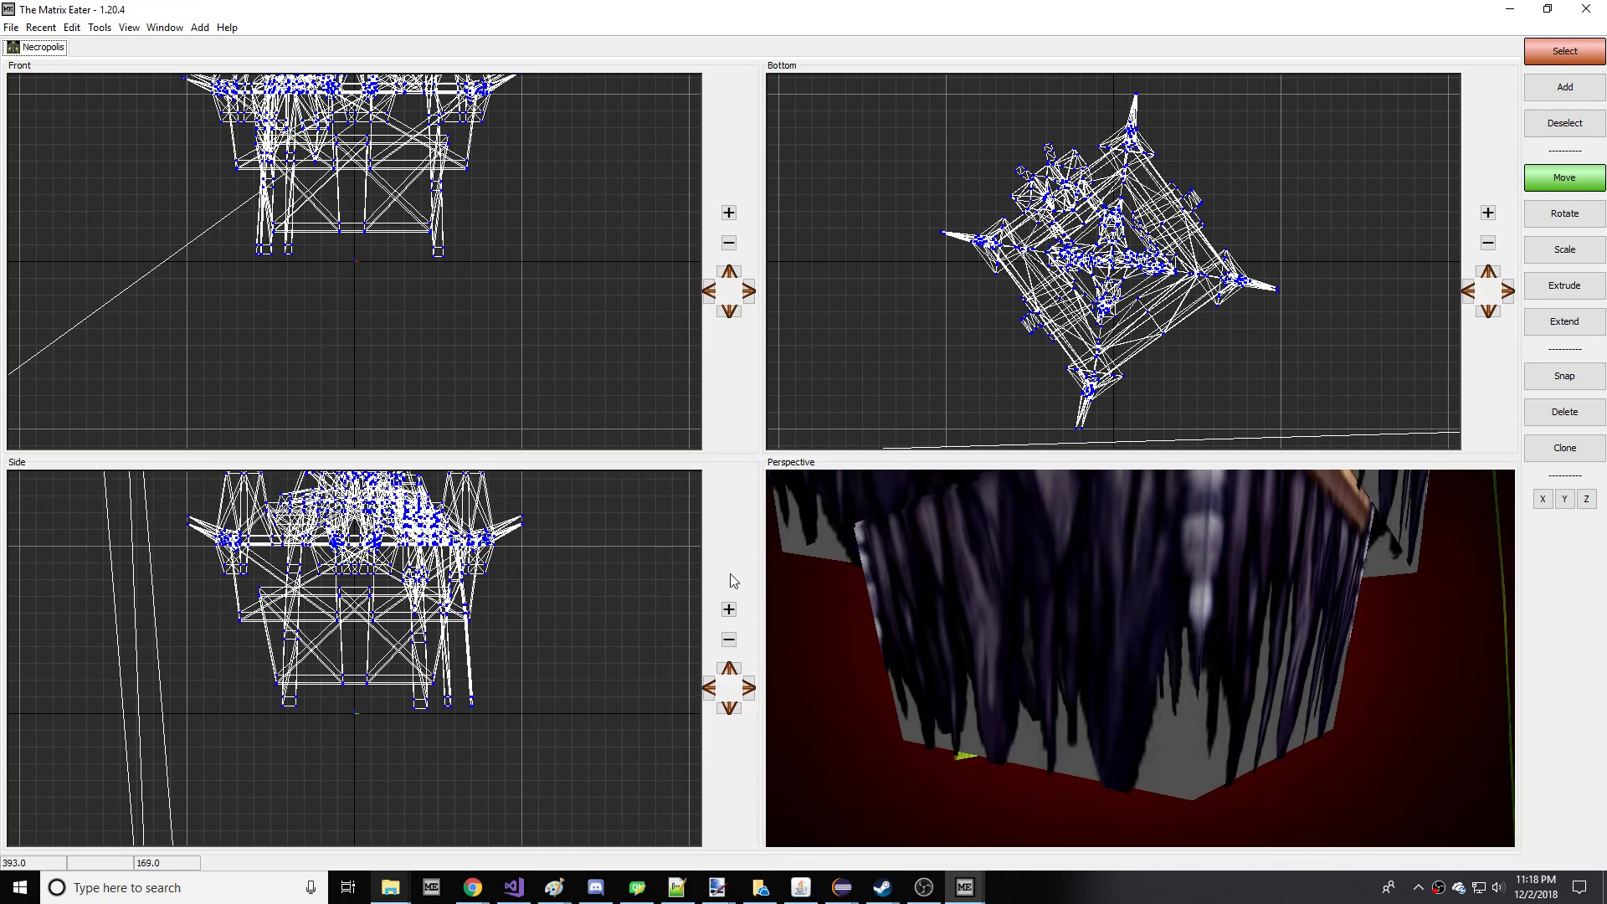
- Zoom out the Side view of the Necropolis and bring up the View Controller with its geoset list
{"action": "left_click", "coordinate": [424, 883]}
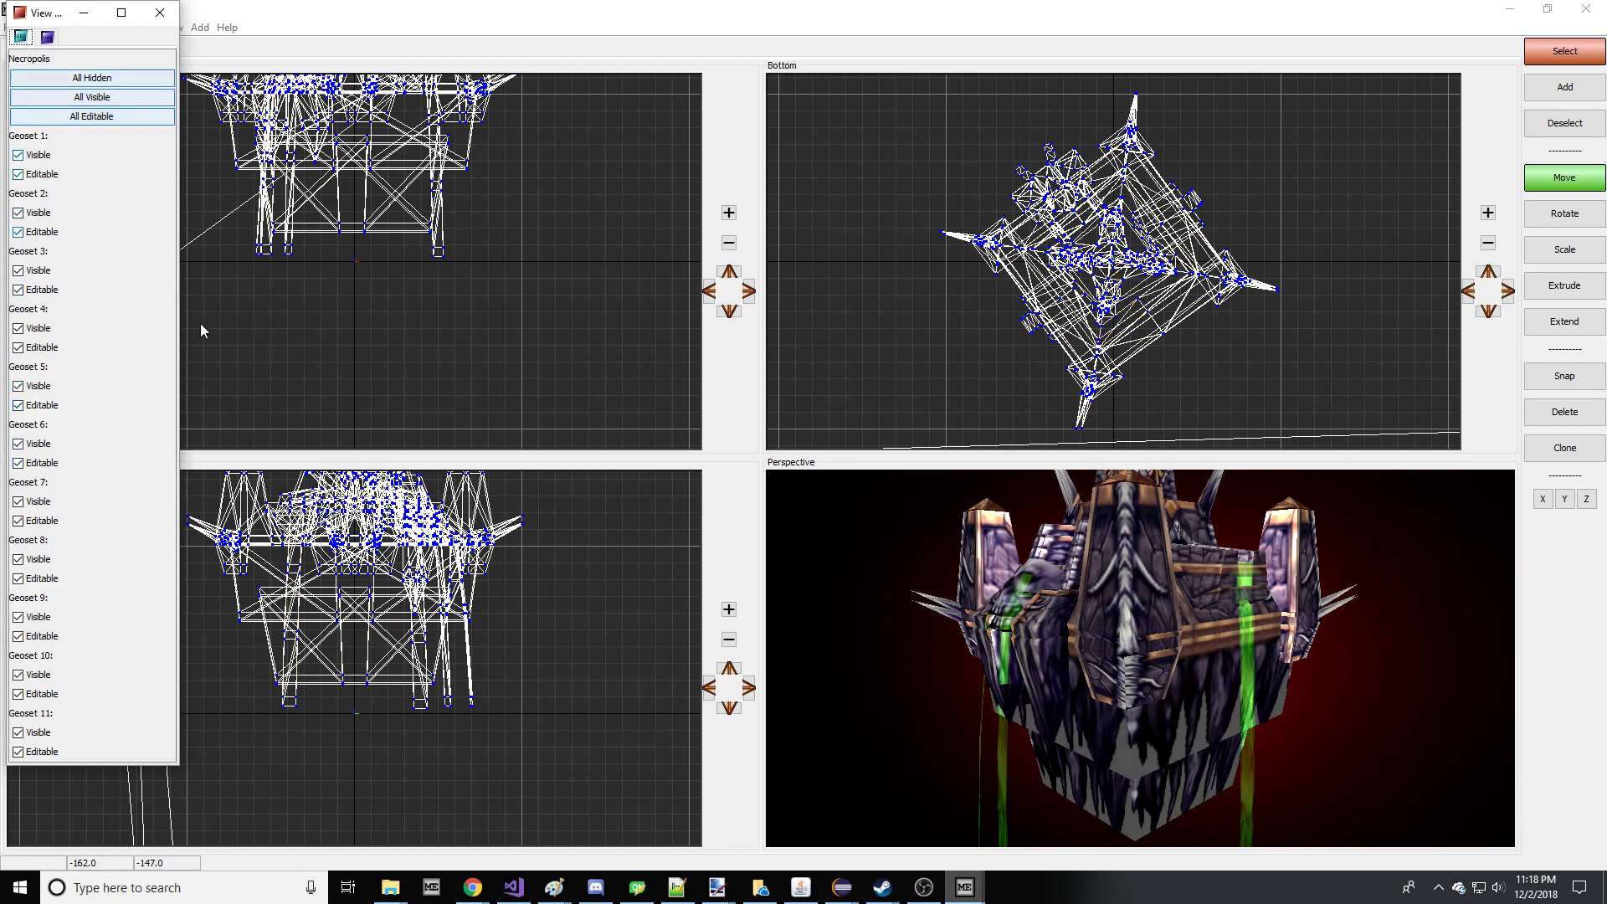
{"action": "left_click", "coordinate": [263, 552]}
{"action": "scroll", "coordinate": [262, 570], "scroll_direction": "down", "scroll_amount": 6}
{"action": "mouse_move", "coordinate": [971, 889]}
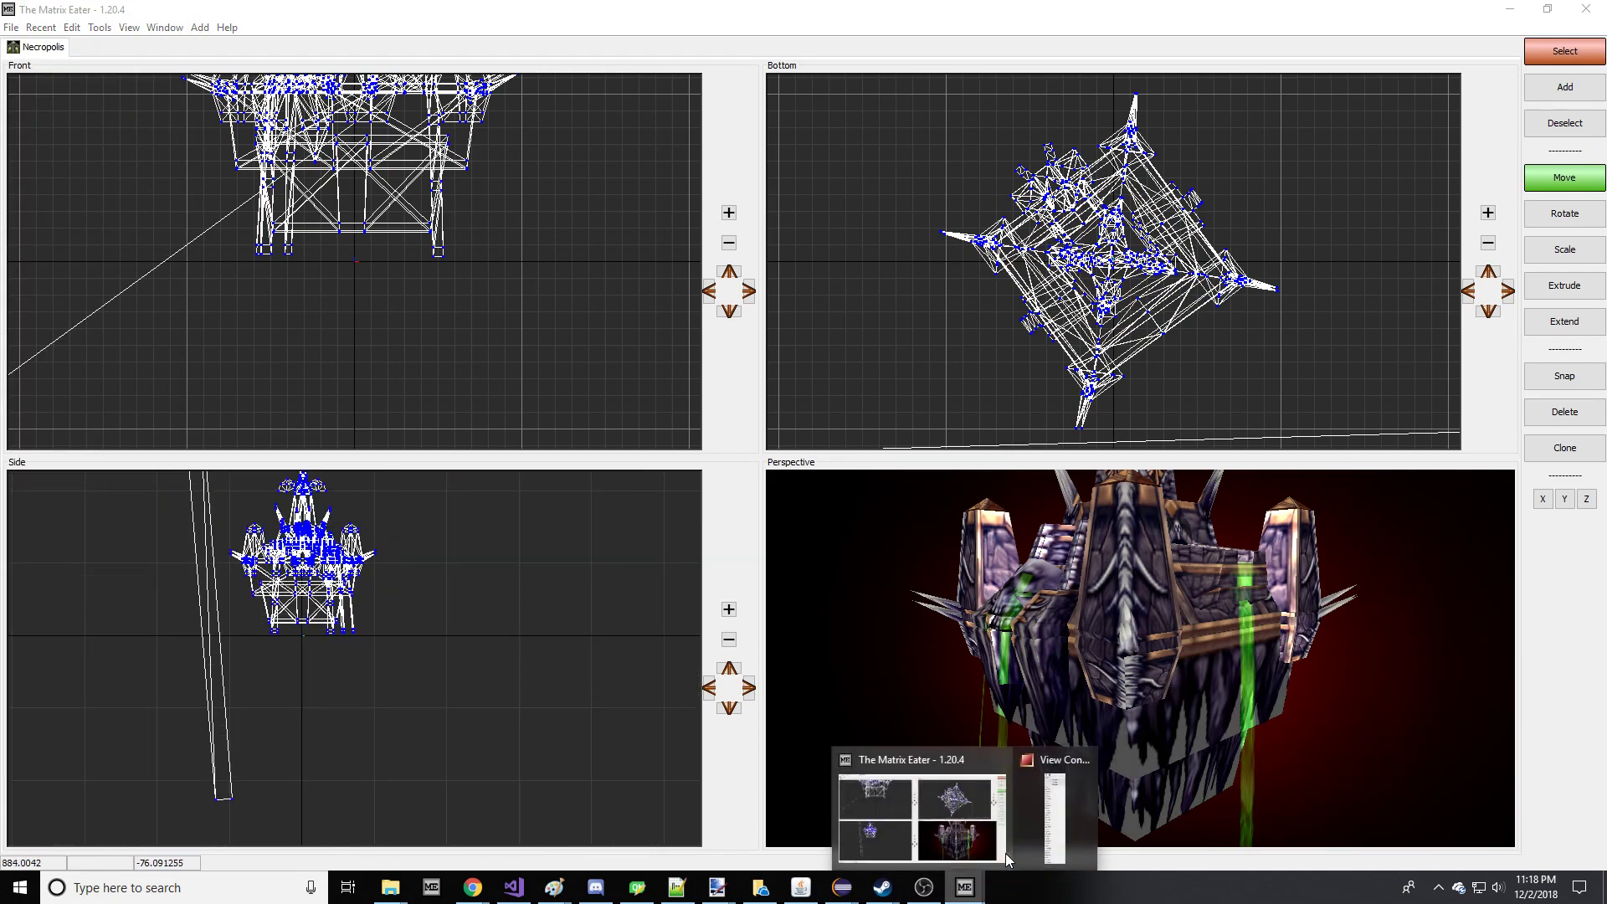
{"action": "left_click", "coordinate": [1051, 837]}
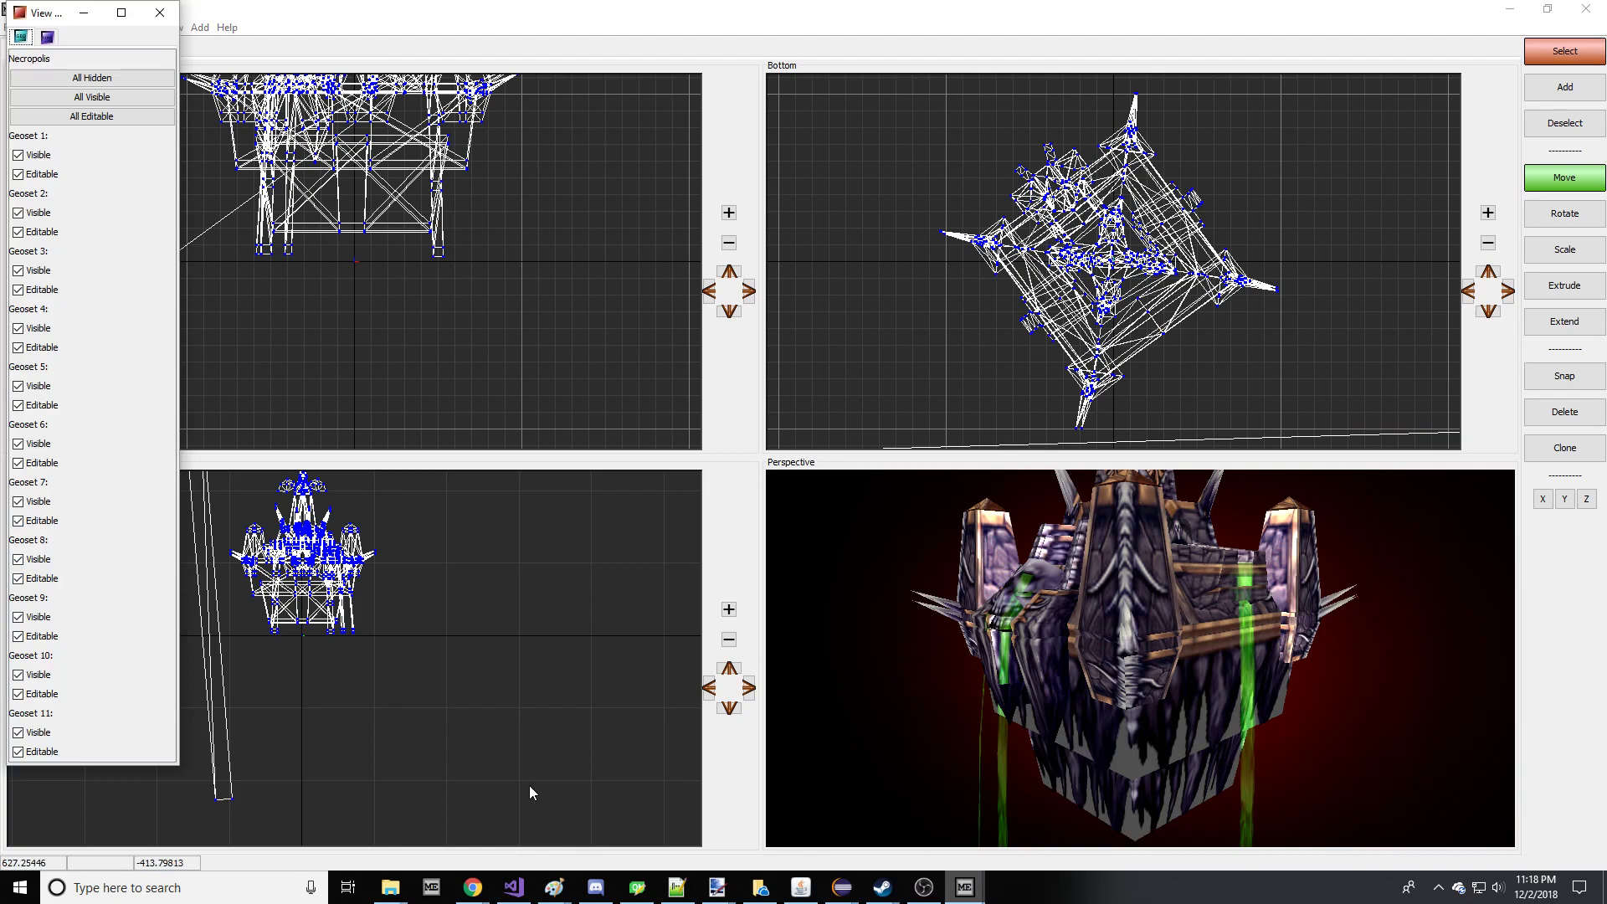
- Search the computer for "warcraft III world editor" and open the Warcraft III - World Editor folder
{"action": "left_click", "coordinate": [400, 880]}
{"action": "right_click", "coordinate": [400, 881]}
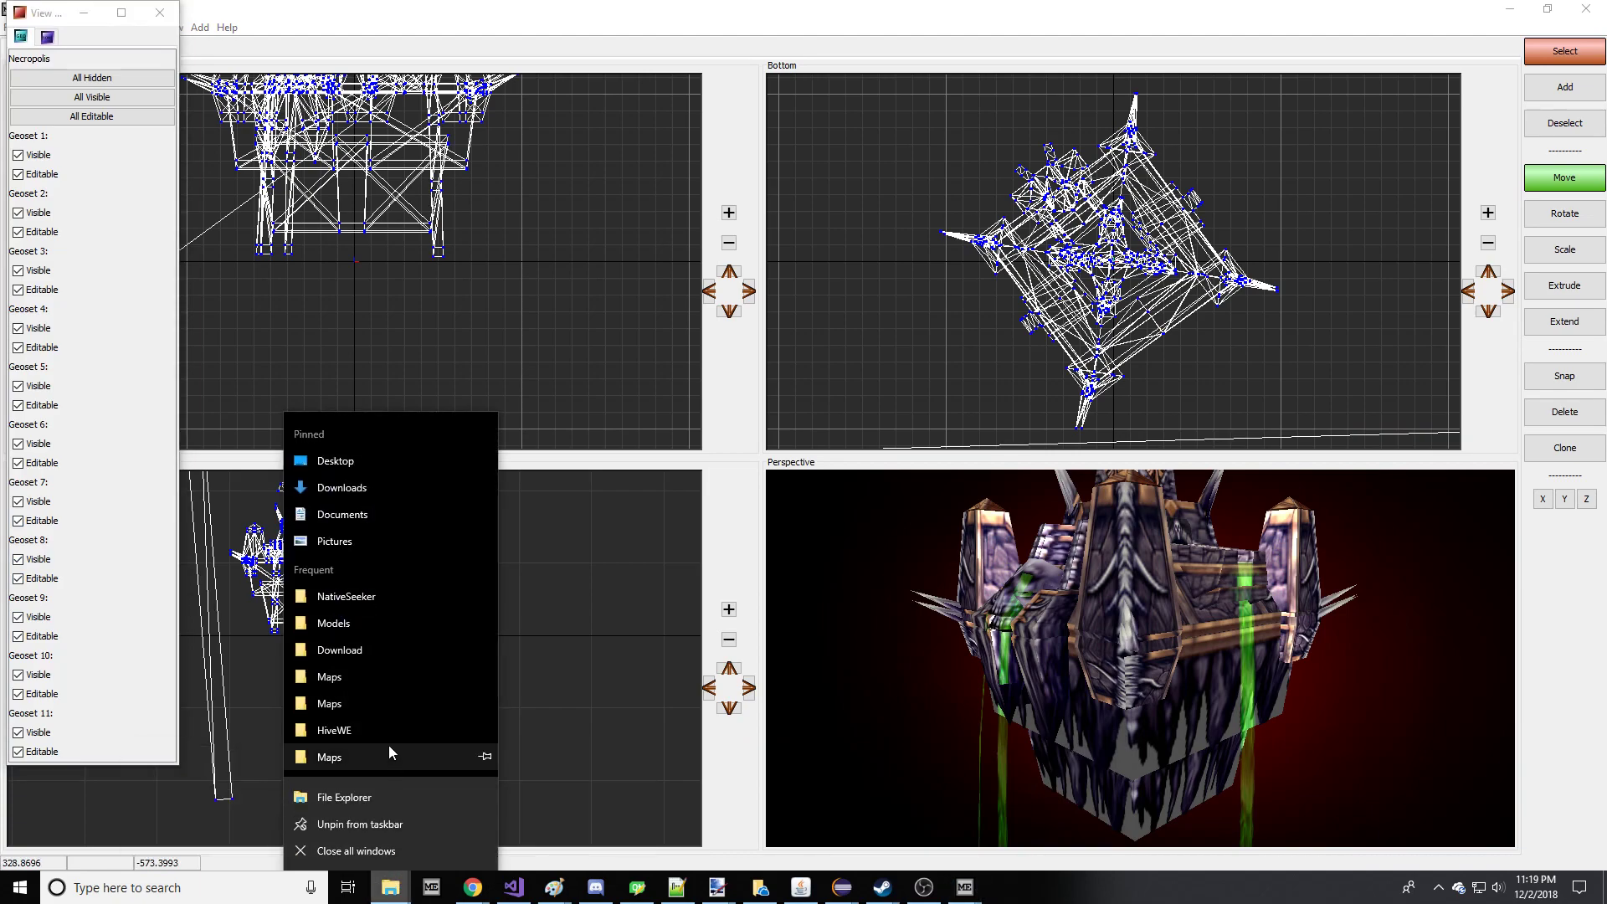
{"action": "left_click", "coordinate": [12, 884]}
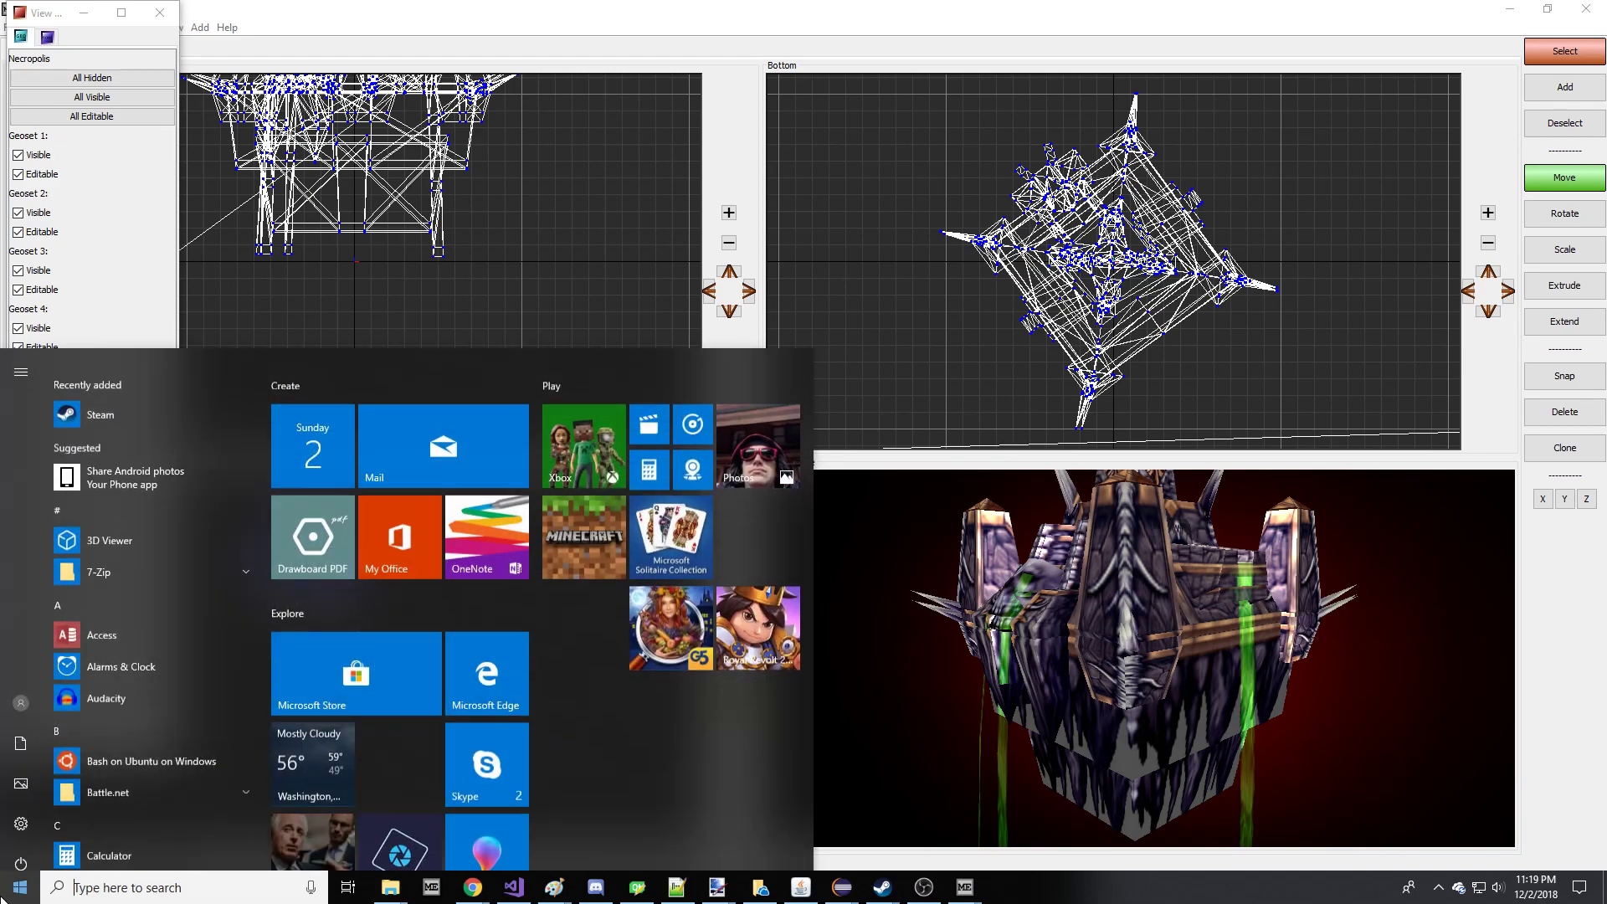
{"action": "type", "text": "warcraf"}
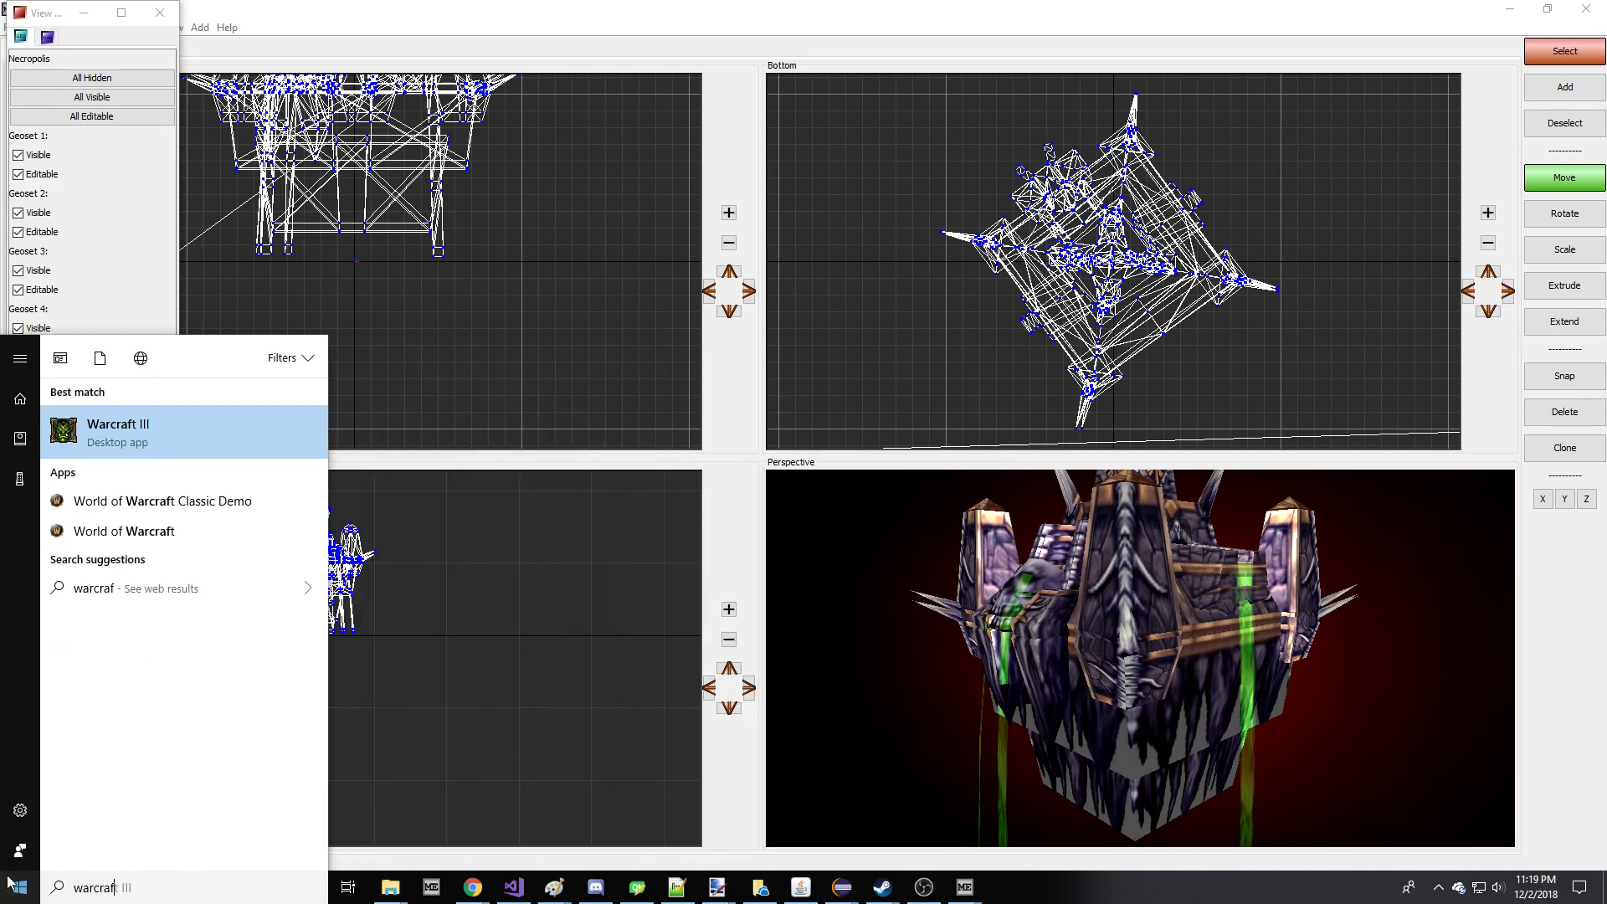
{"action": "type", "text": "t III world editor"}
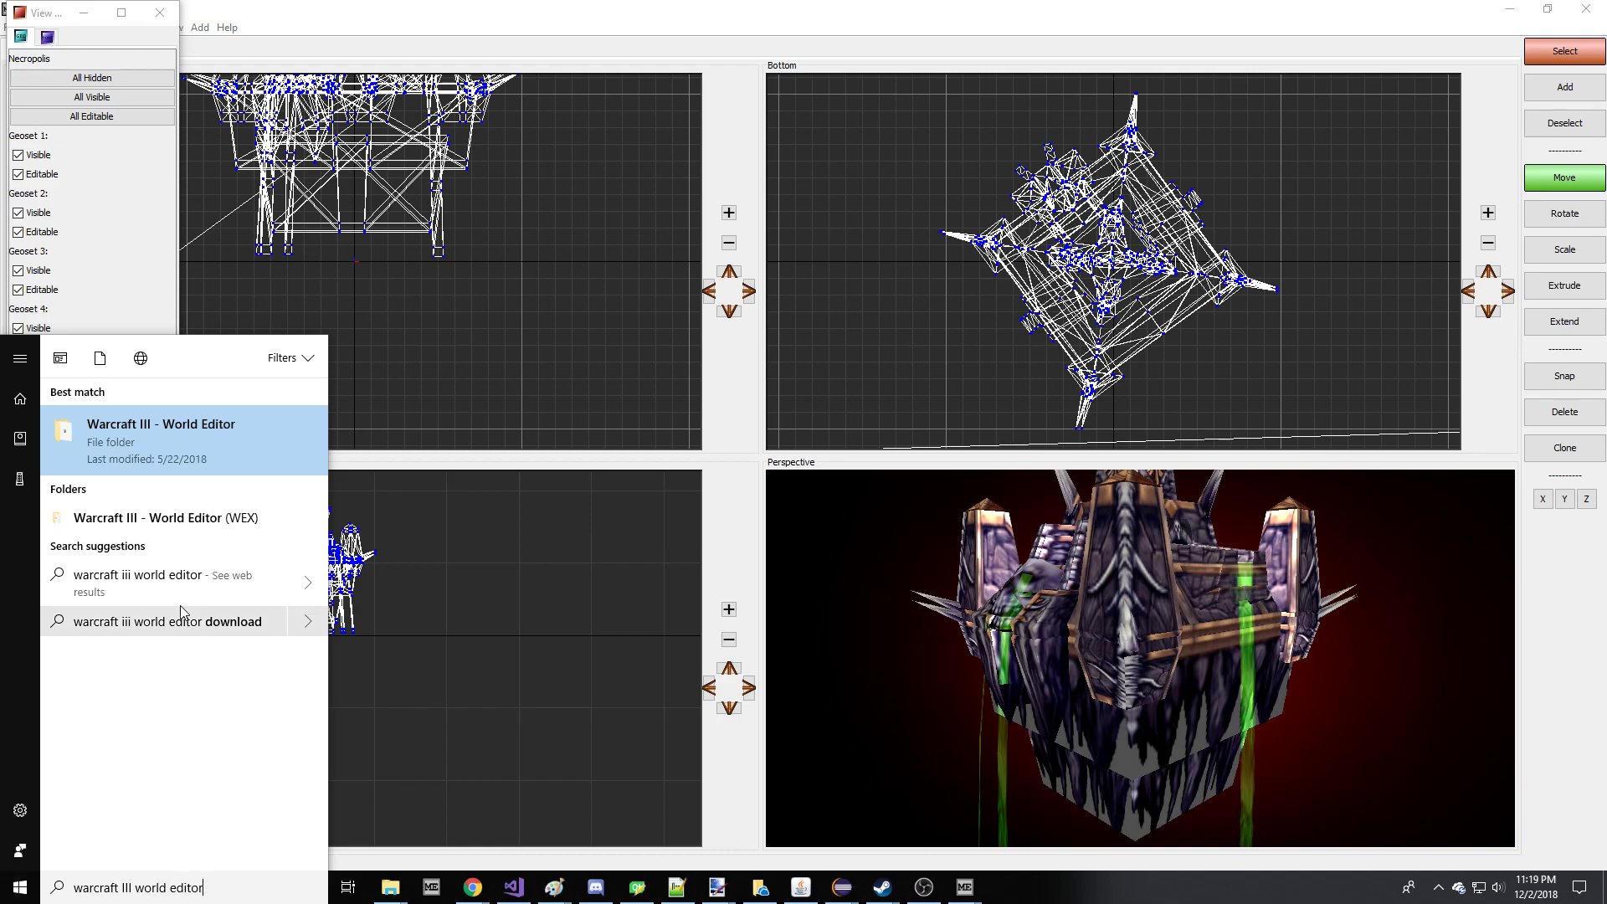
{"action": "left_click", "coordinate": [192, 438]}
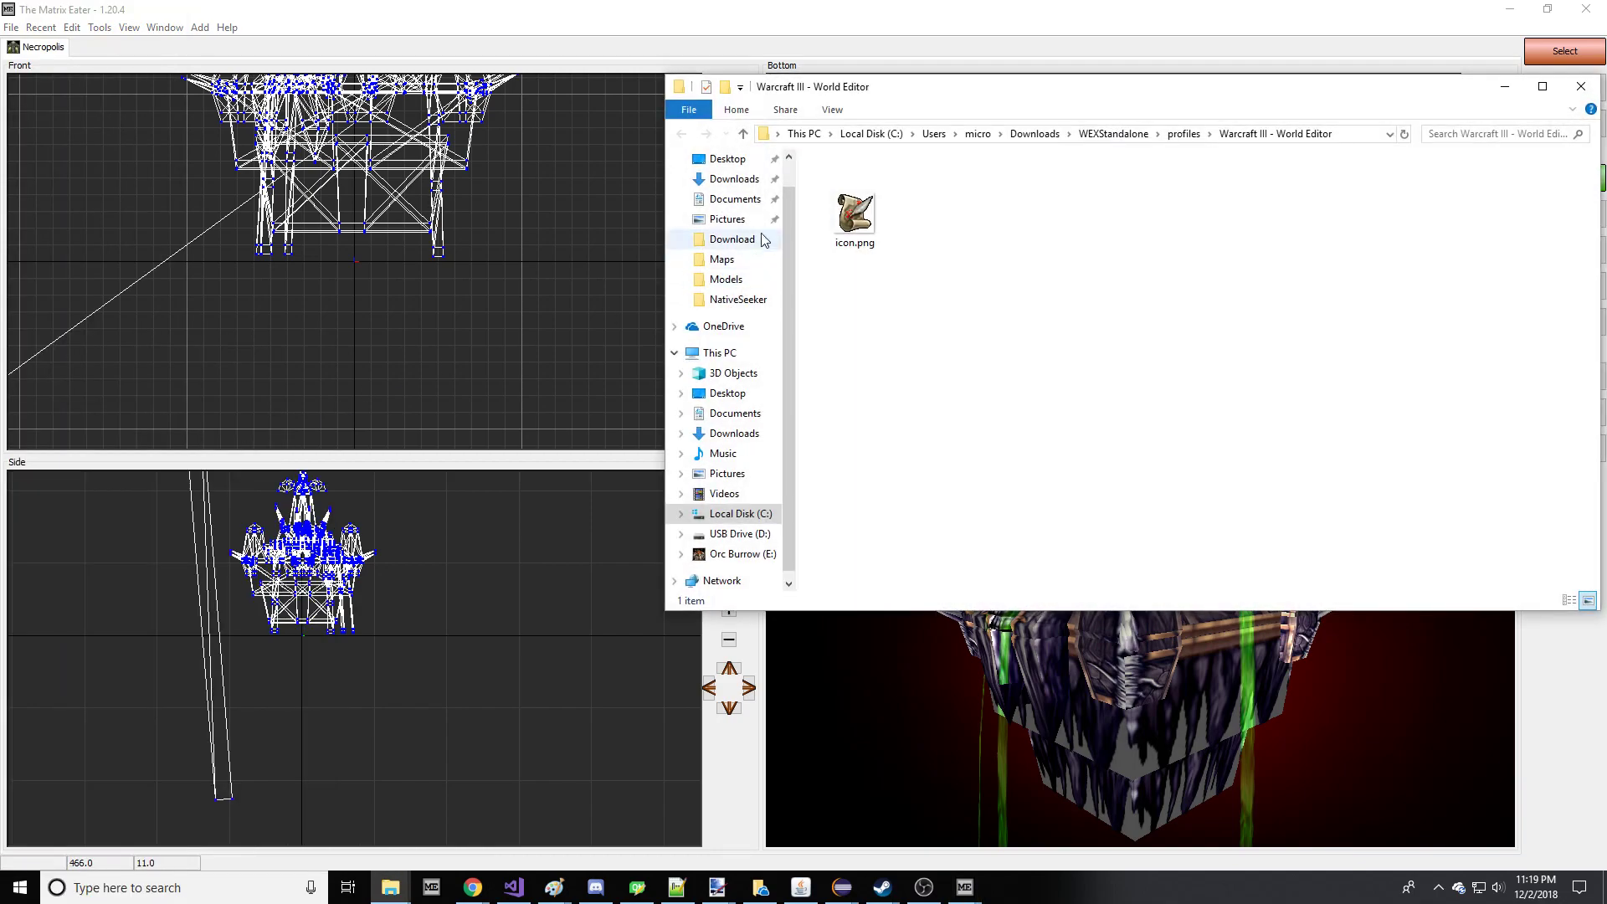
- Browse to the Warcraft III folder in Program Files (x86) on drive C, launch World Editor.exe and minimize the folder window
{"action": "left_click_drag", "start_coordinate": [1107, 95], "coordinate": [856, 135]}
{"action": "left_click", "coordinate": [768, 173]}
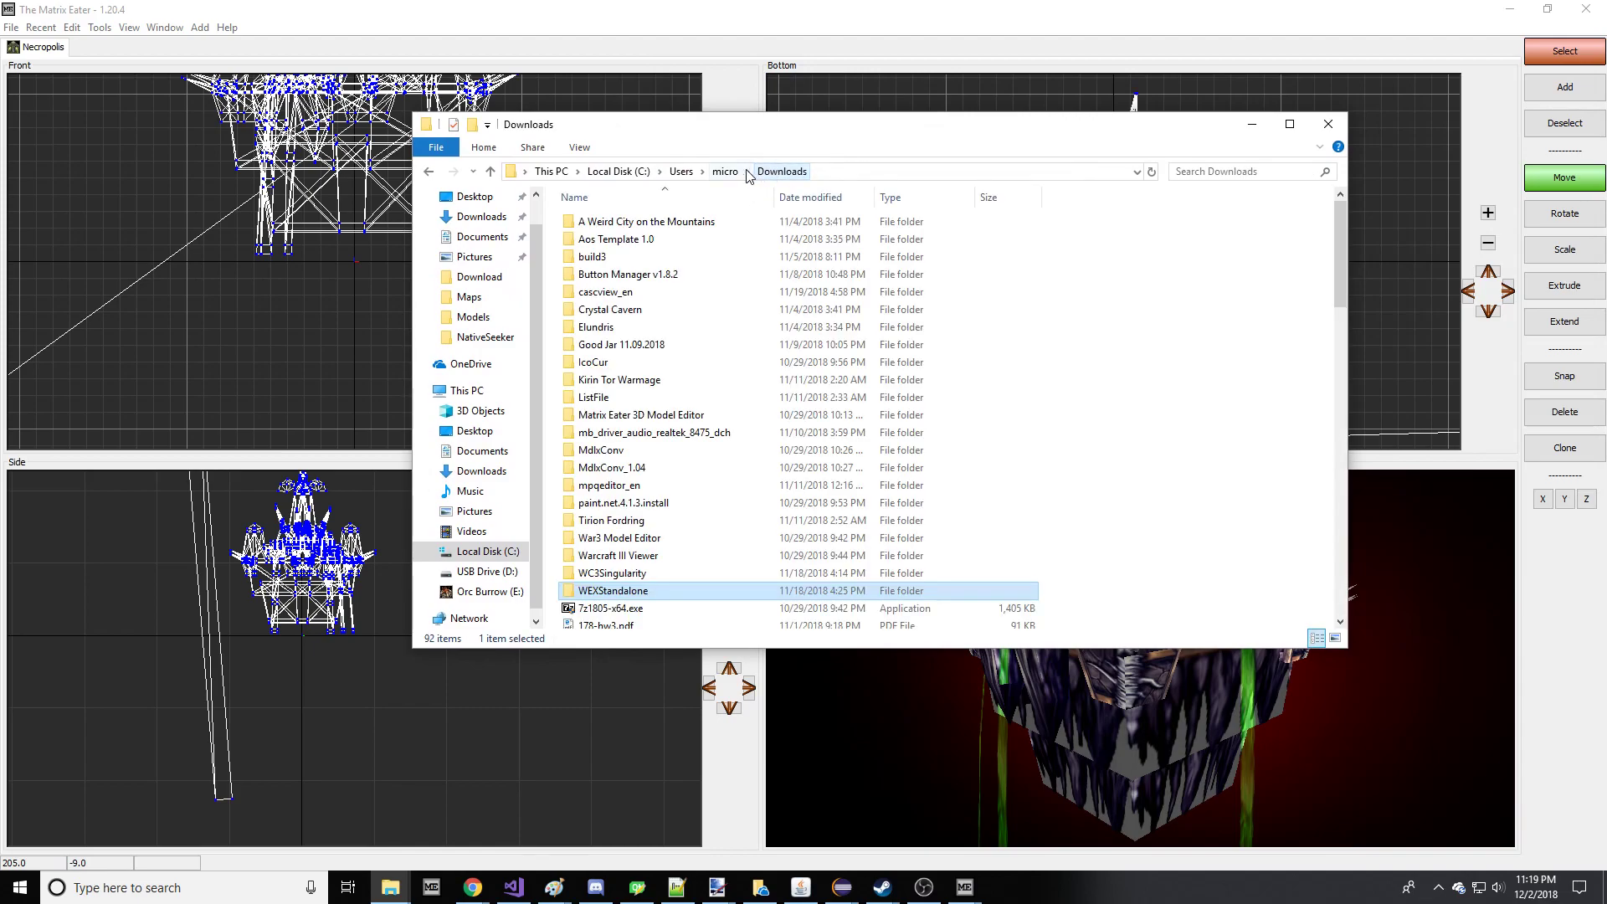
{"action": "left_click", "coordinate": [500, 559]}
{"action": "double_click", "coordinate": [636, 287]}
{"action": "scroll", "coordinate": [818, 373], "scroll_direction": "down", "scroll_amount": 5}
{"action": "double_click", "coordinate": [636, 391]}
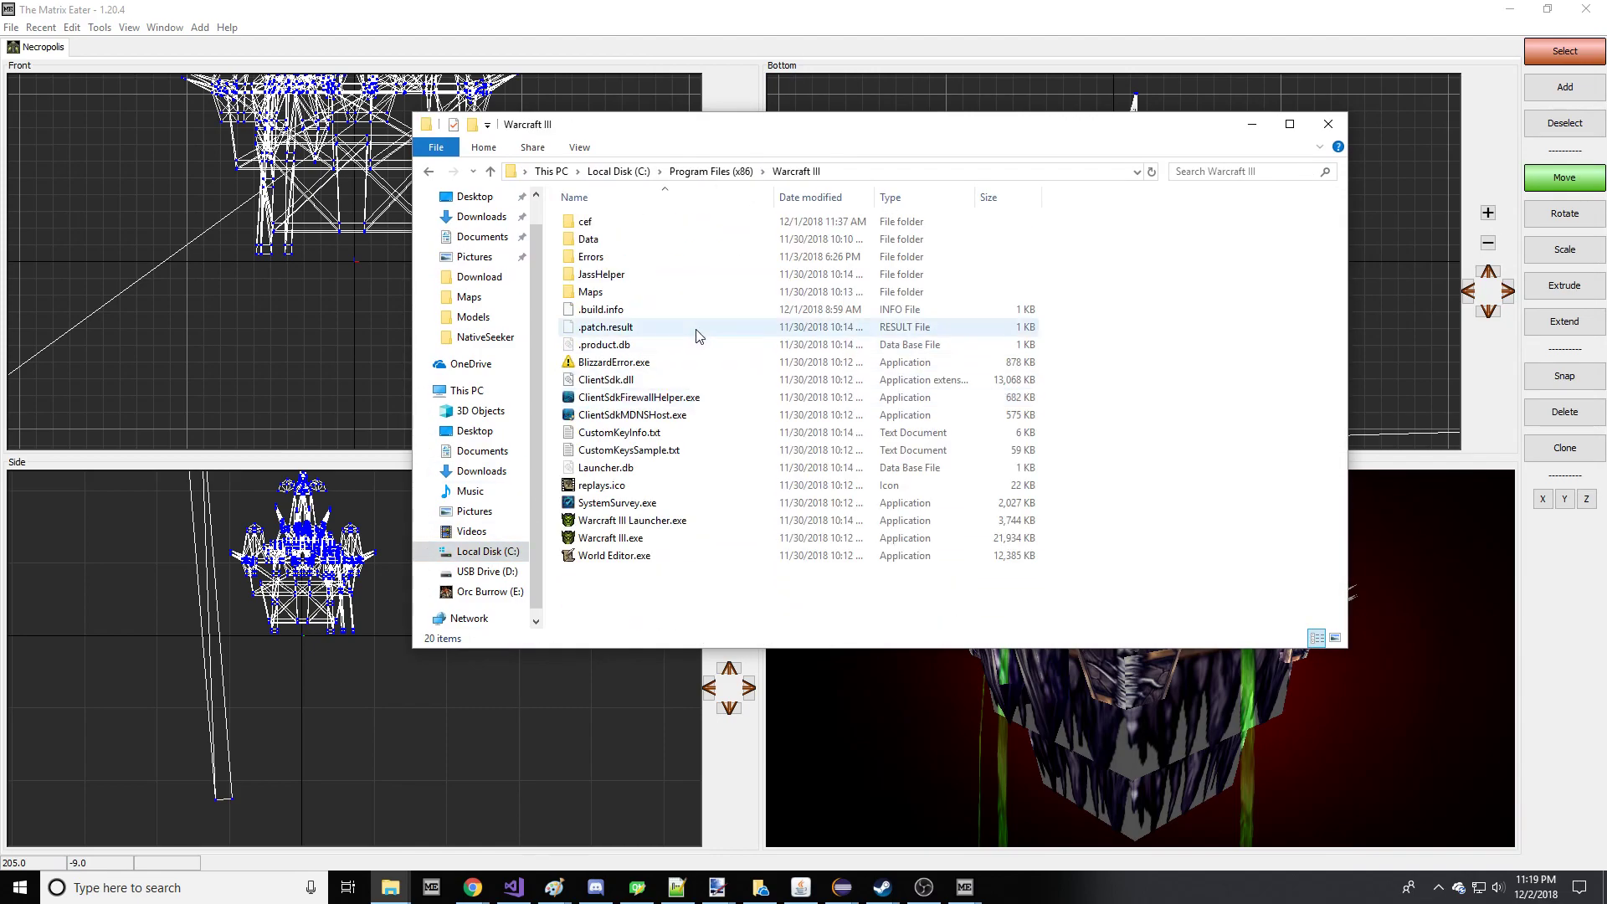
{"action": "double_click", "coordinate": [636, 555]}
{"action": "left_click", "coordinate": [1253, 125]}
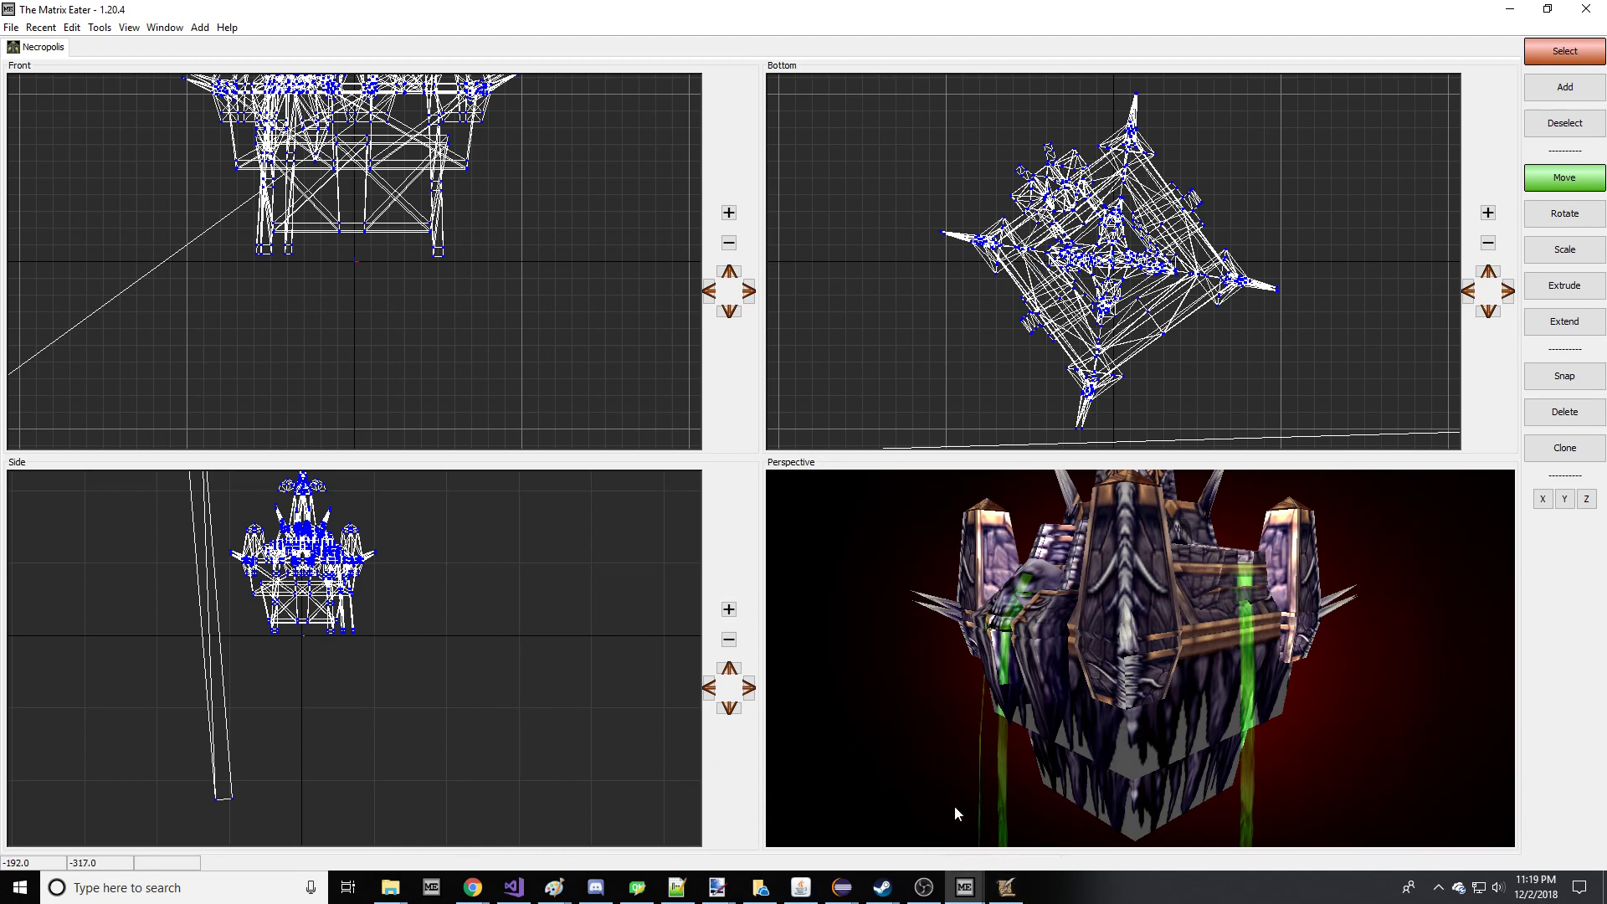
- Switch to the Warcraft III World Editor, hide the grid, and place and select an Undead Necropolis for Player 1 (Red)
{"action": "left_click", "coordinate": [1006, 887]}
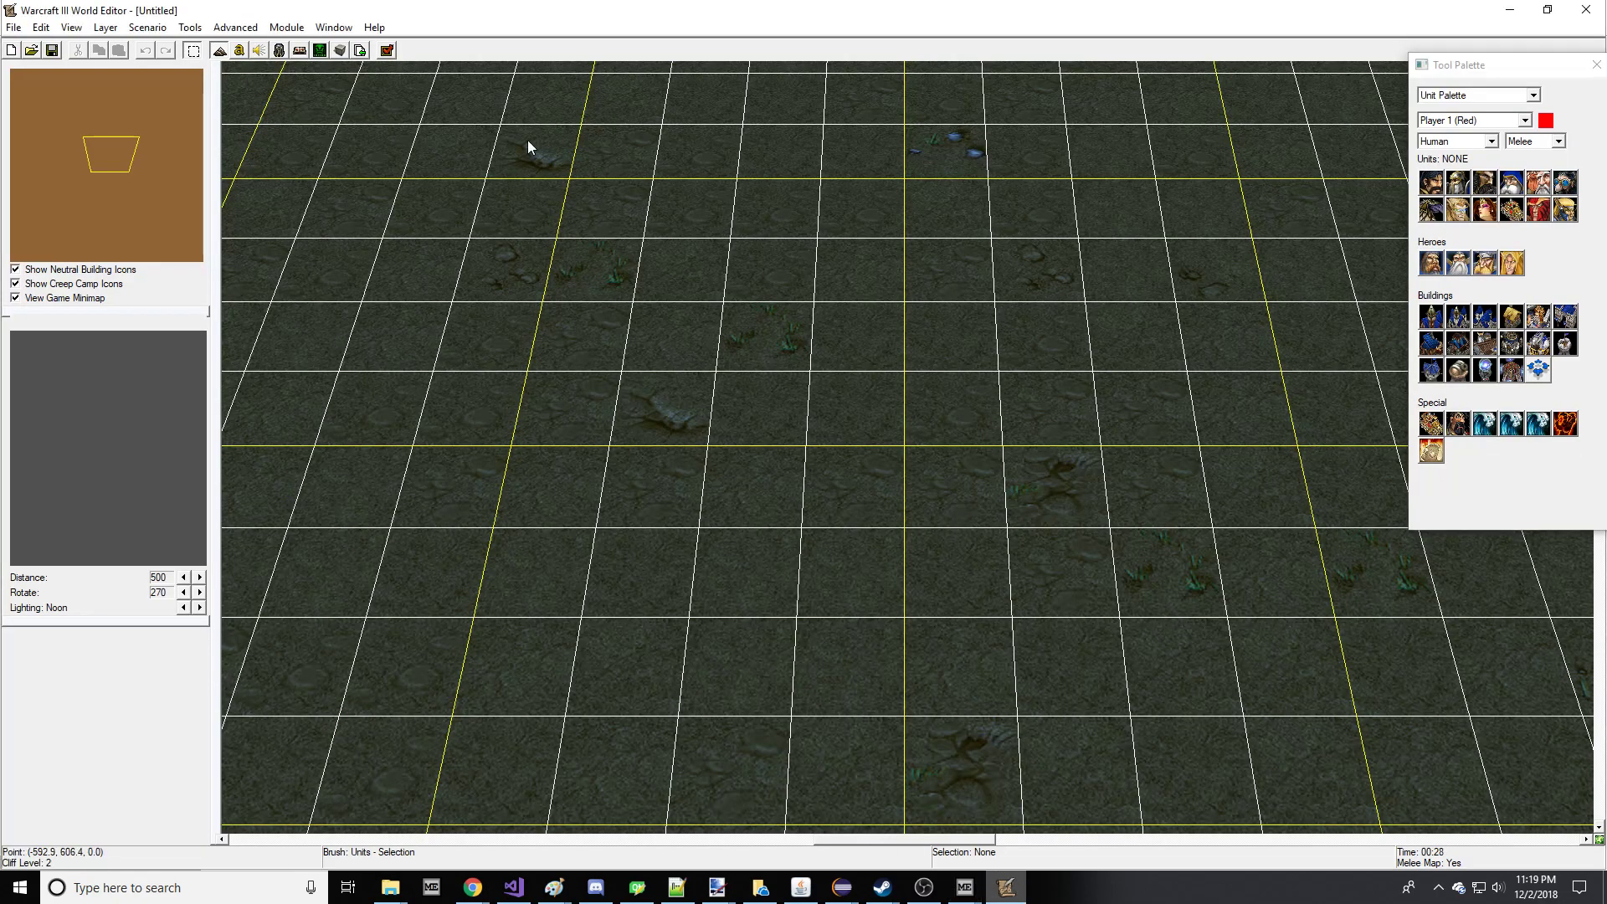
{"action": "key", "text": "g"}
{"action": "key", "text": "g"}
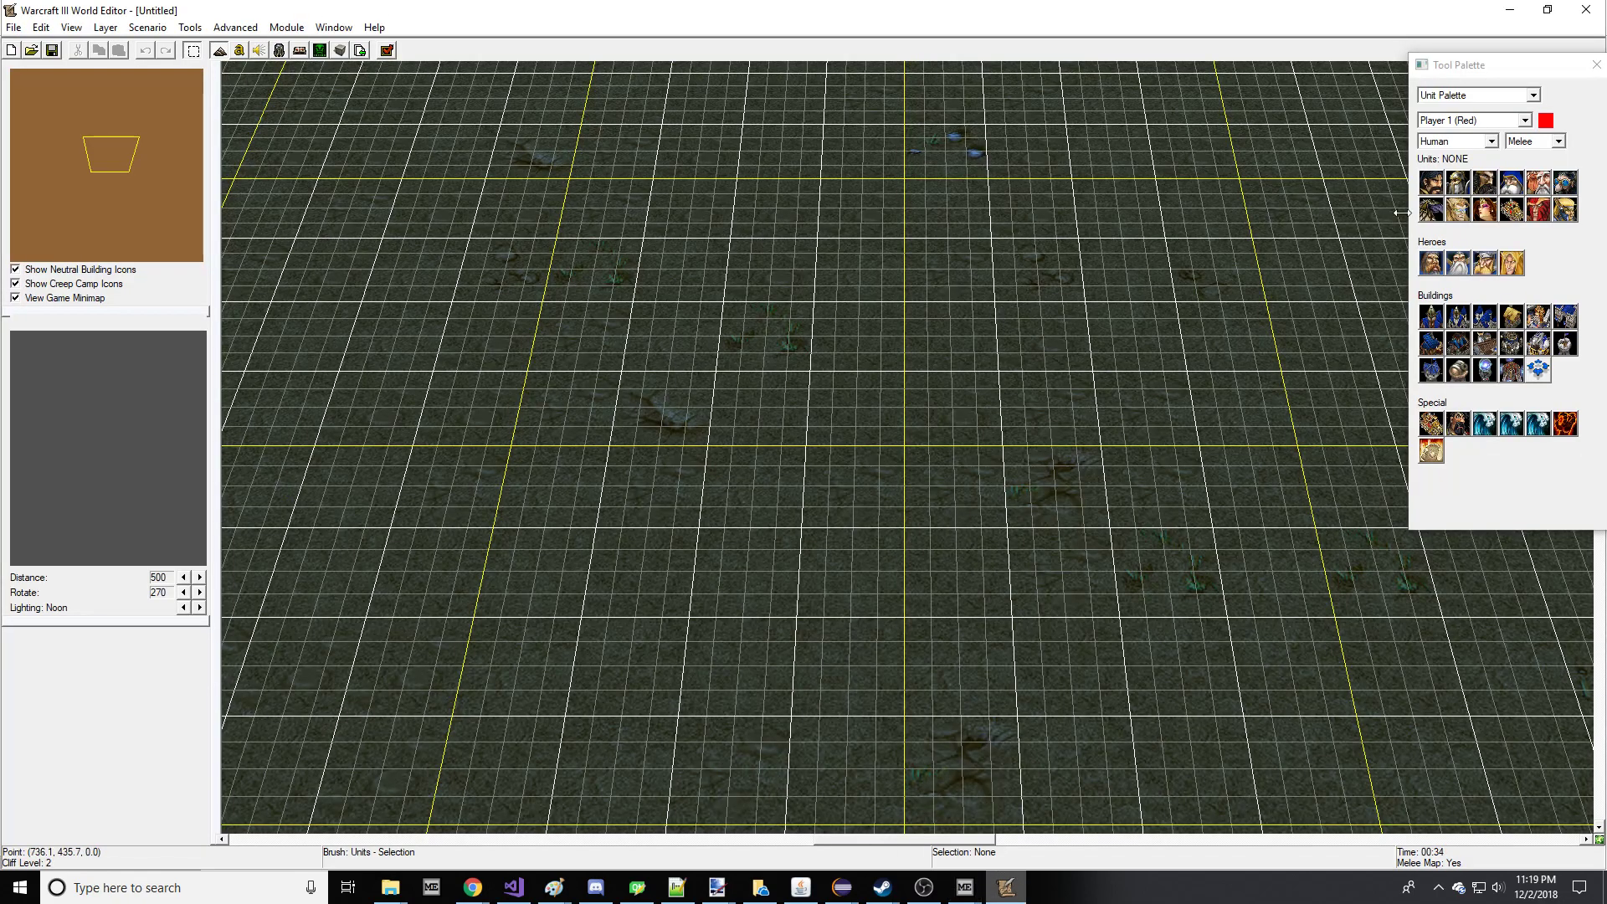
{"action": "left_click", "coordinate": [1431, 137]}
{"action": "left_click", "coordinate": [1442, 179]}
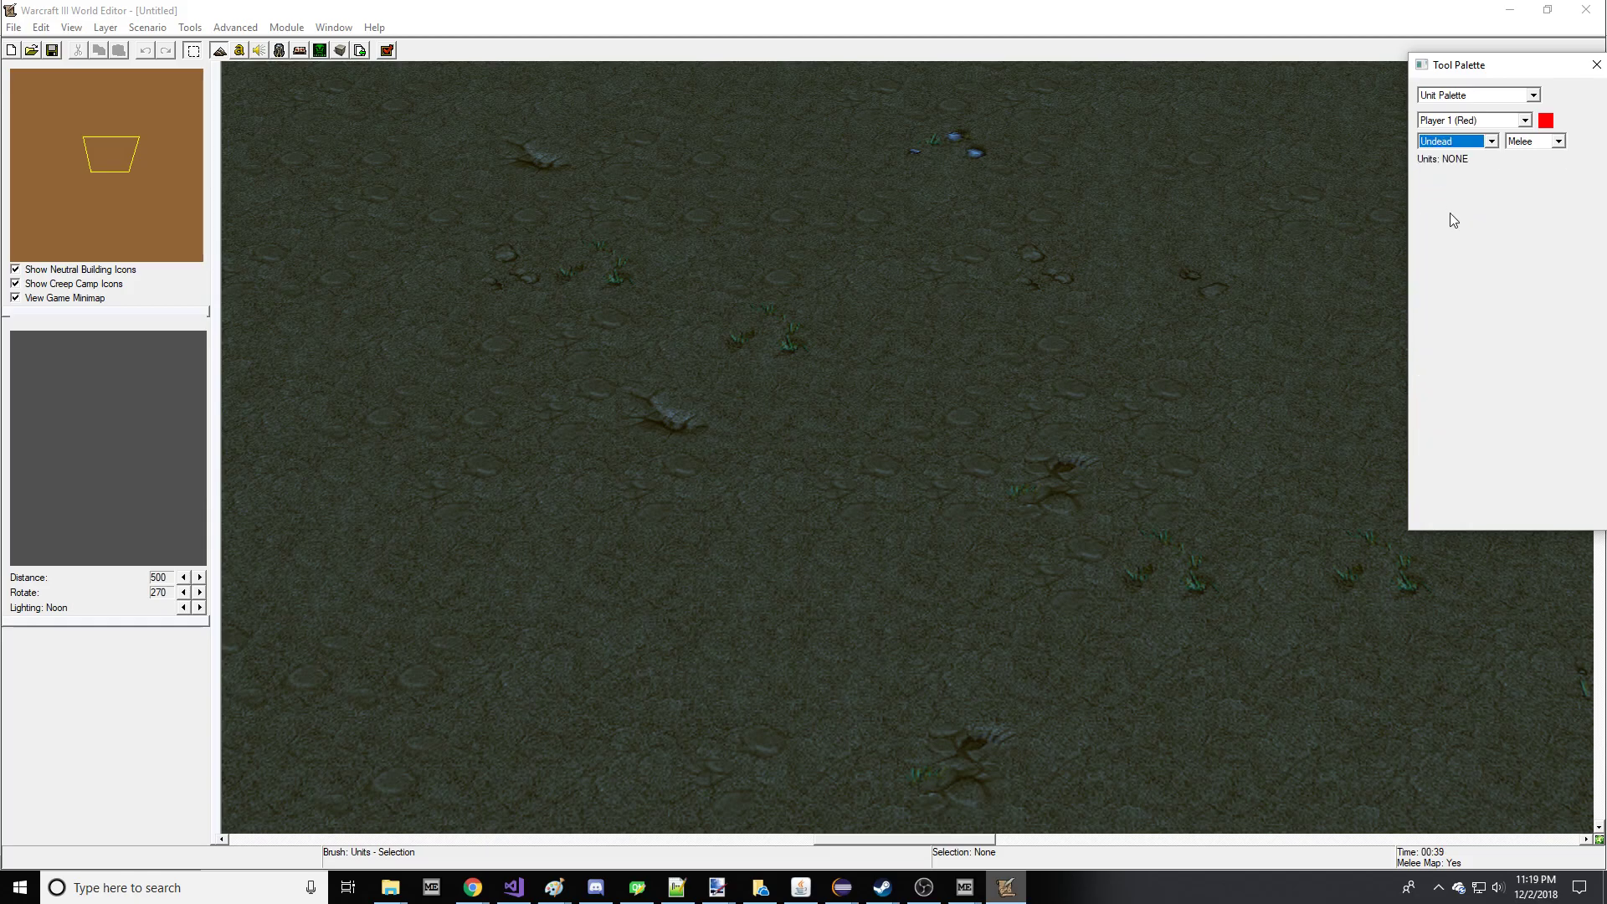
{"action": "left_click", "coordinate": [1432, 320]}
{"action": "left_click", "coordinate": [696, 370]}
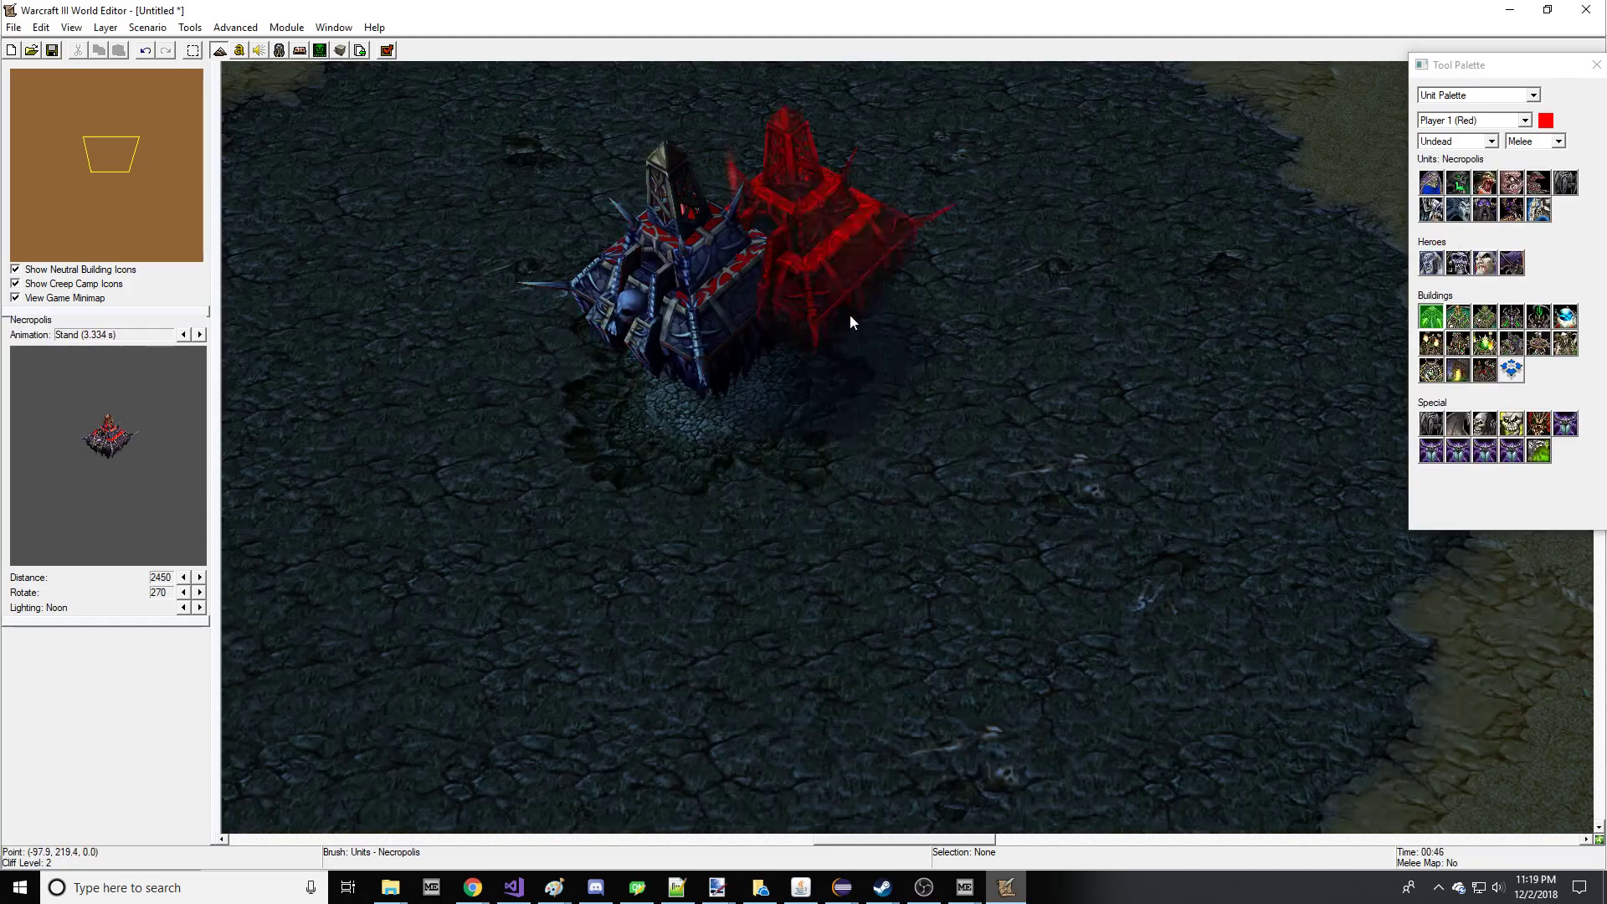
{"action": "right_click_drag", "start_coordinate": [817, 331], "coordinate": [904, 415]}
{"action": "key", "text": "Escape"}
{"action": "left_click", "coordinate": [841, 360]}
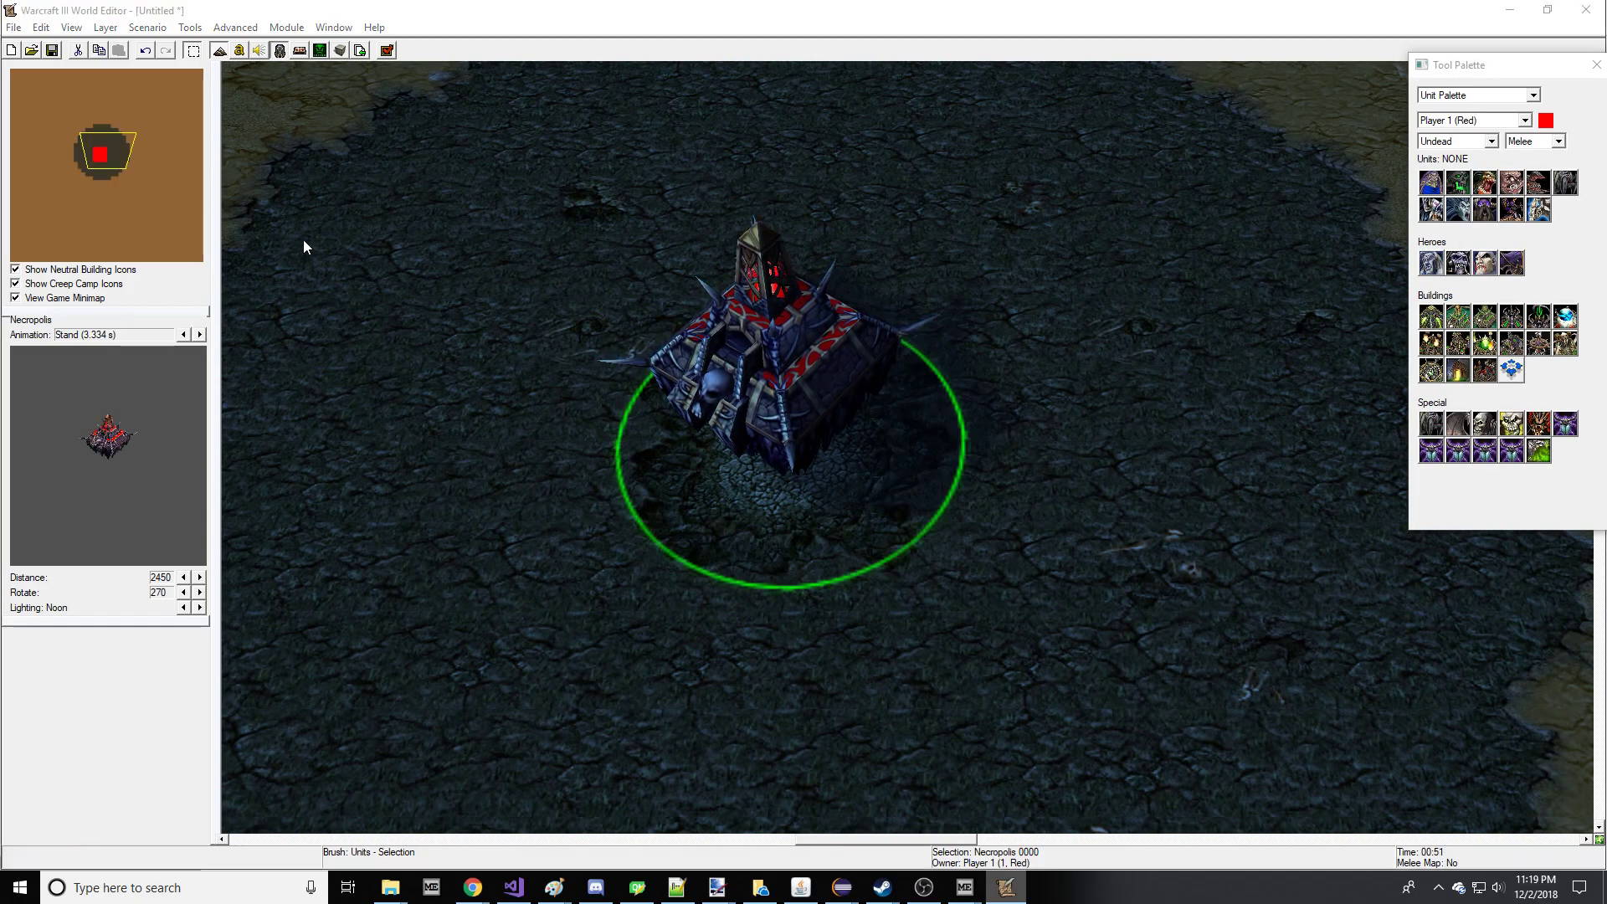
- Find the Necromancer in the Object Editor's units, add "work" to its Required Animation Names and return to the map
{"action": "key", "text": "F6"}
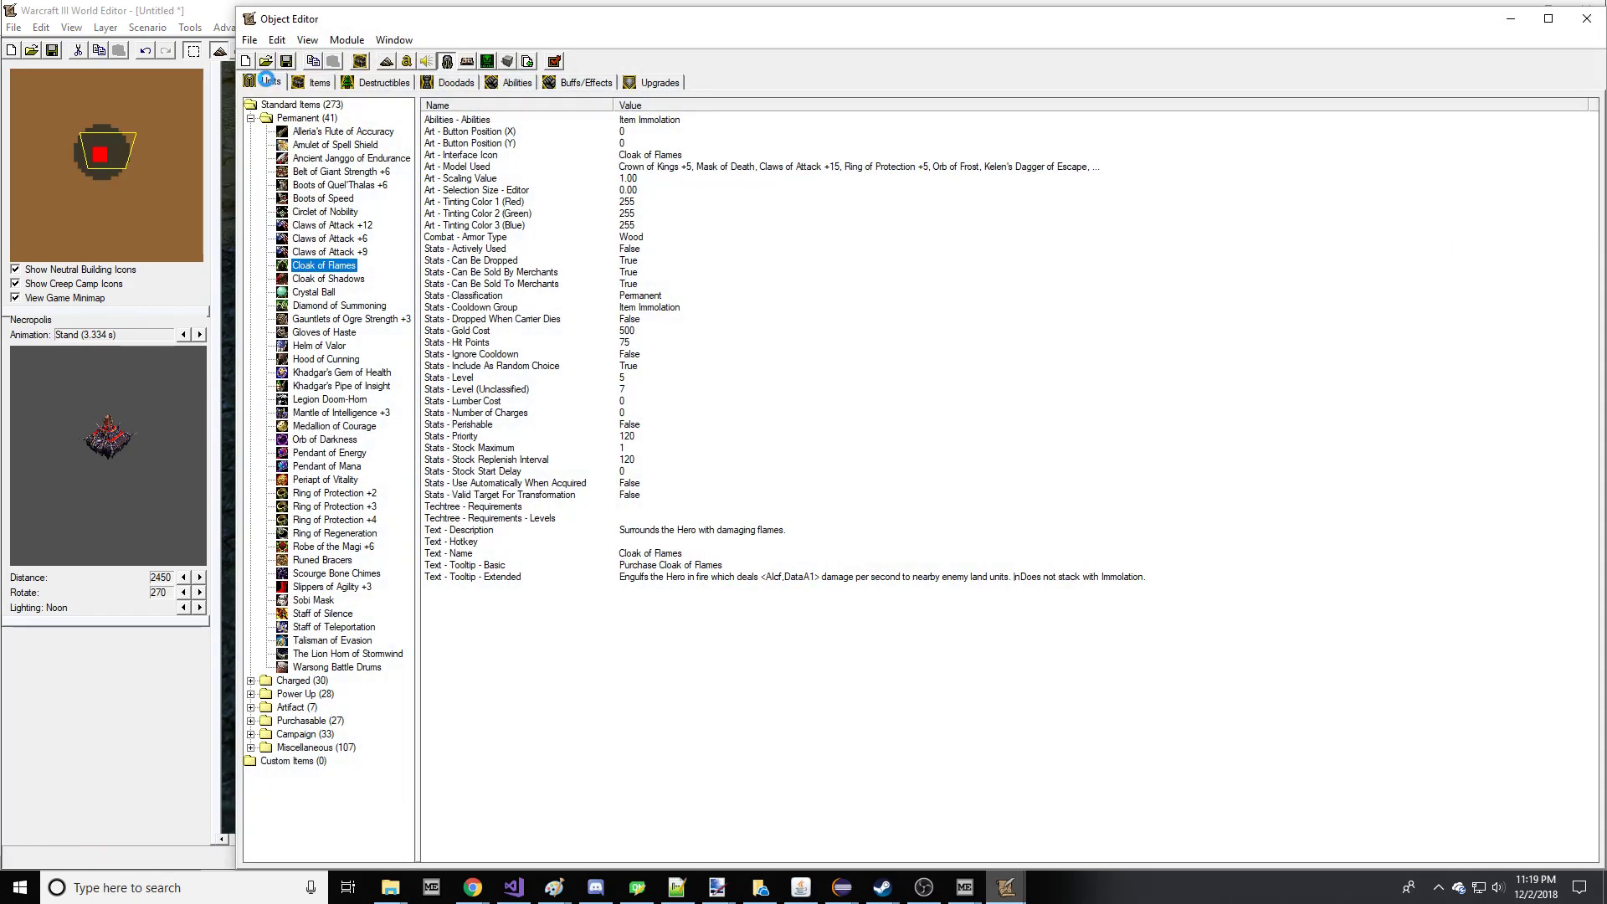
{"action": "left_click", "coordinate": [267, 79]}
{"action": "key", "text": "ctrl+f"}
{"action": "type", "text": "n"}
{"action": "key", "text": "Return"}
{"action": "double_click", "coordinate": [672, 483]}
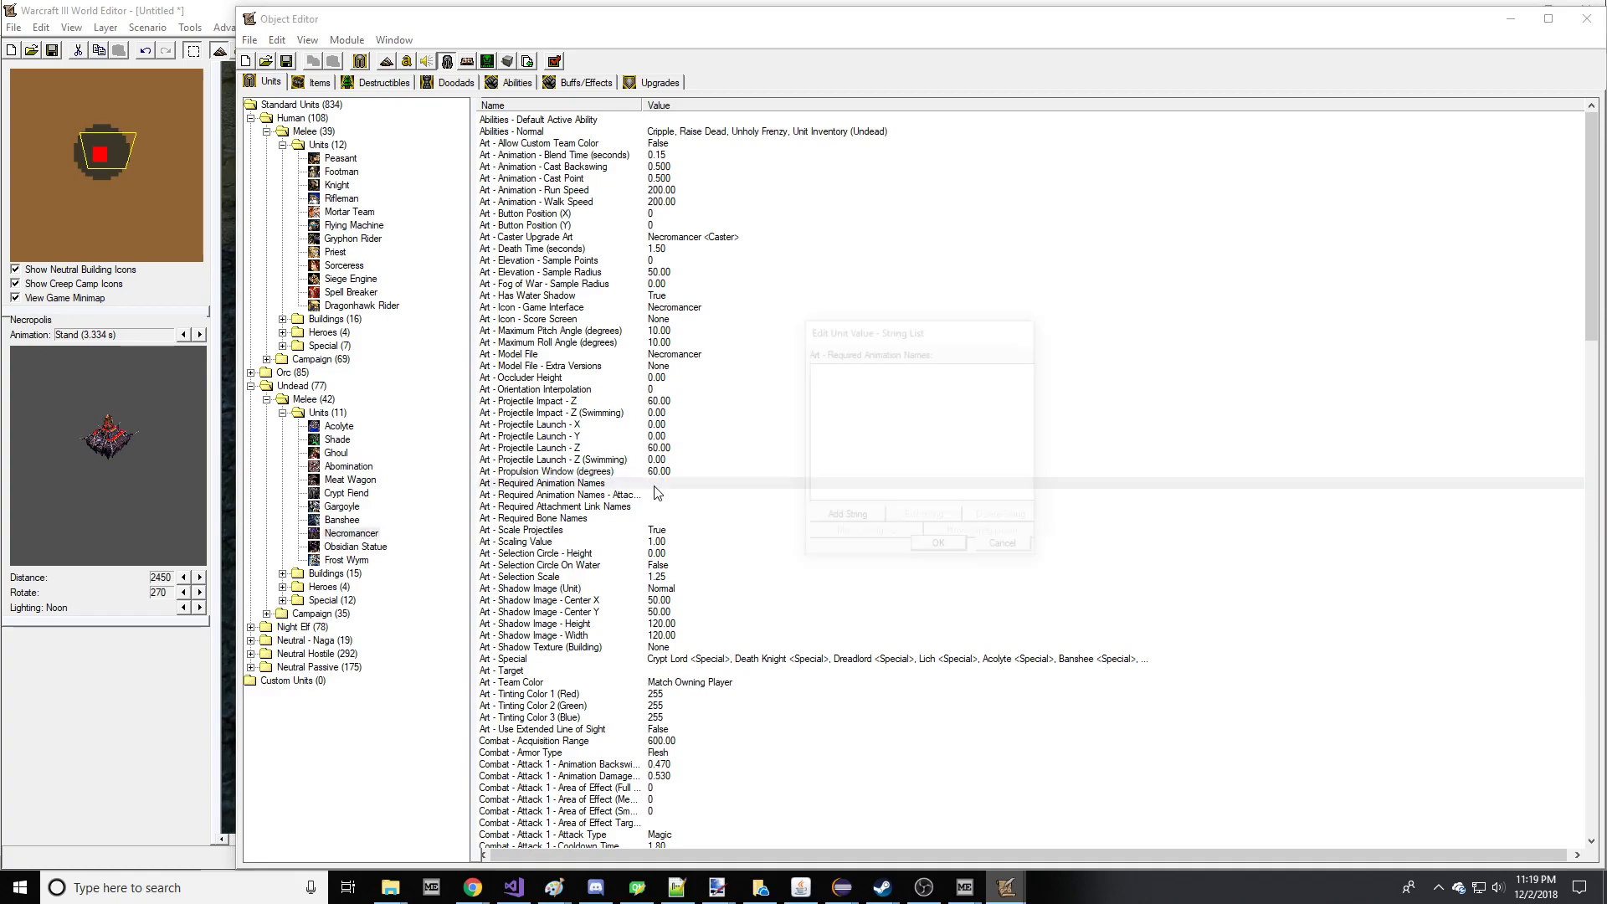
{"action": "left_click", "coordinate": [846, 517]}
{"action": "type", "text": "work"}
{"action": "key", "text": "Return"}
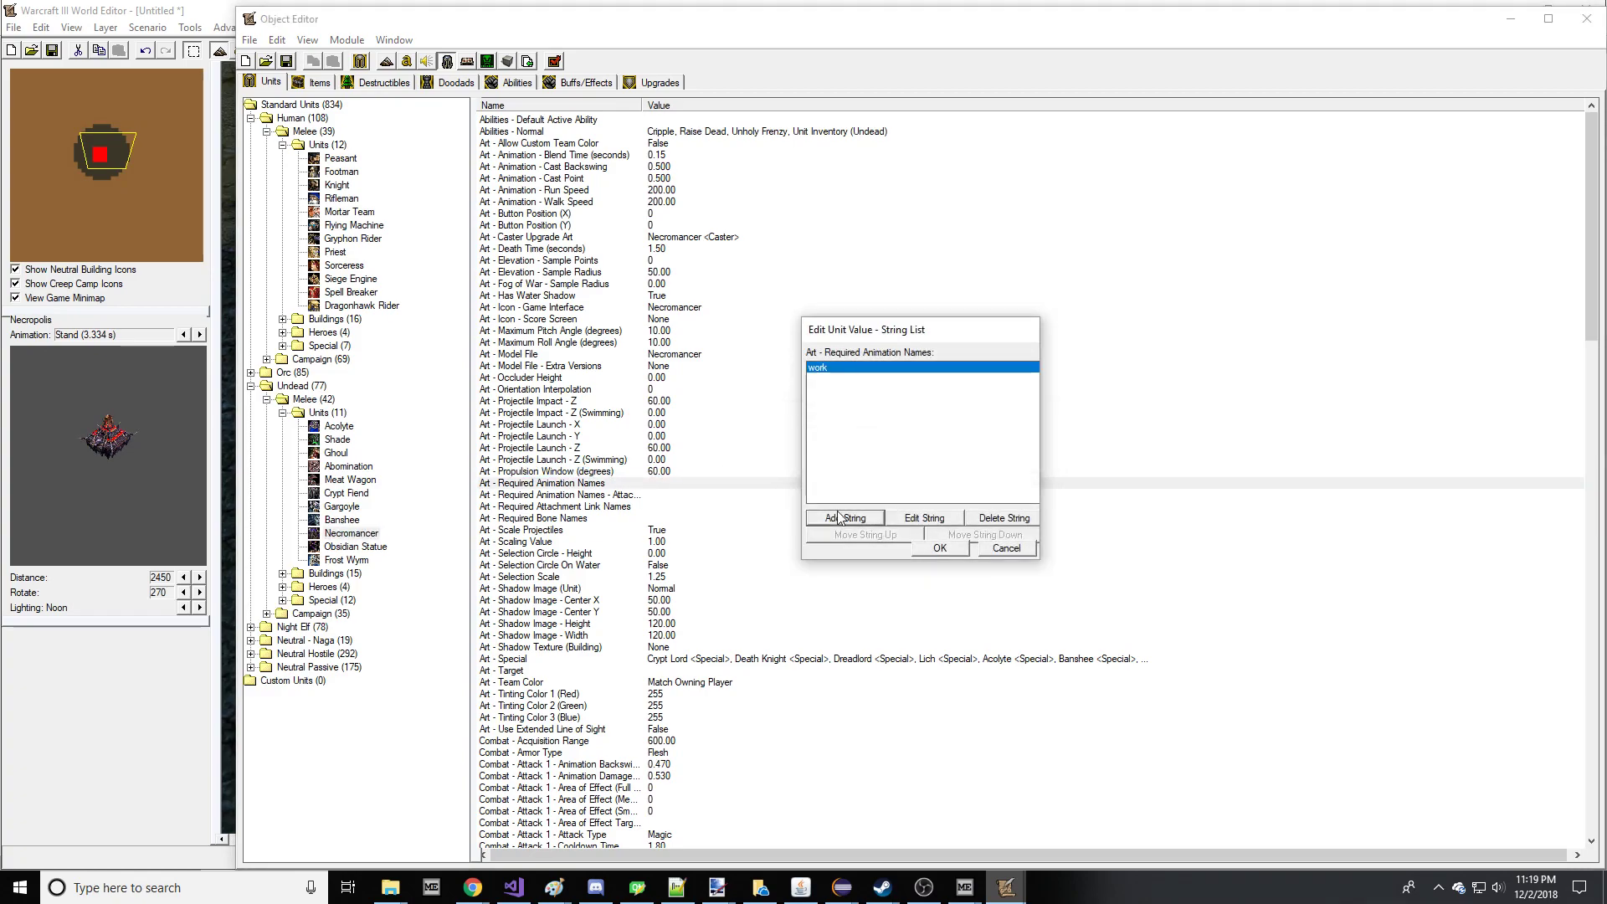
{"action": "left_click", "coordinate": [940, 547]}
{"action": "key", "text": "alt+Tab"}
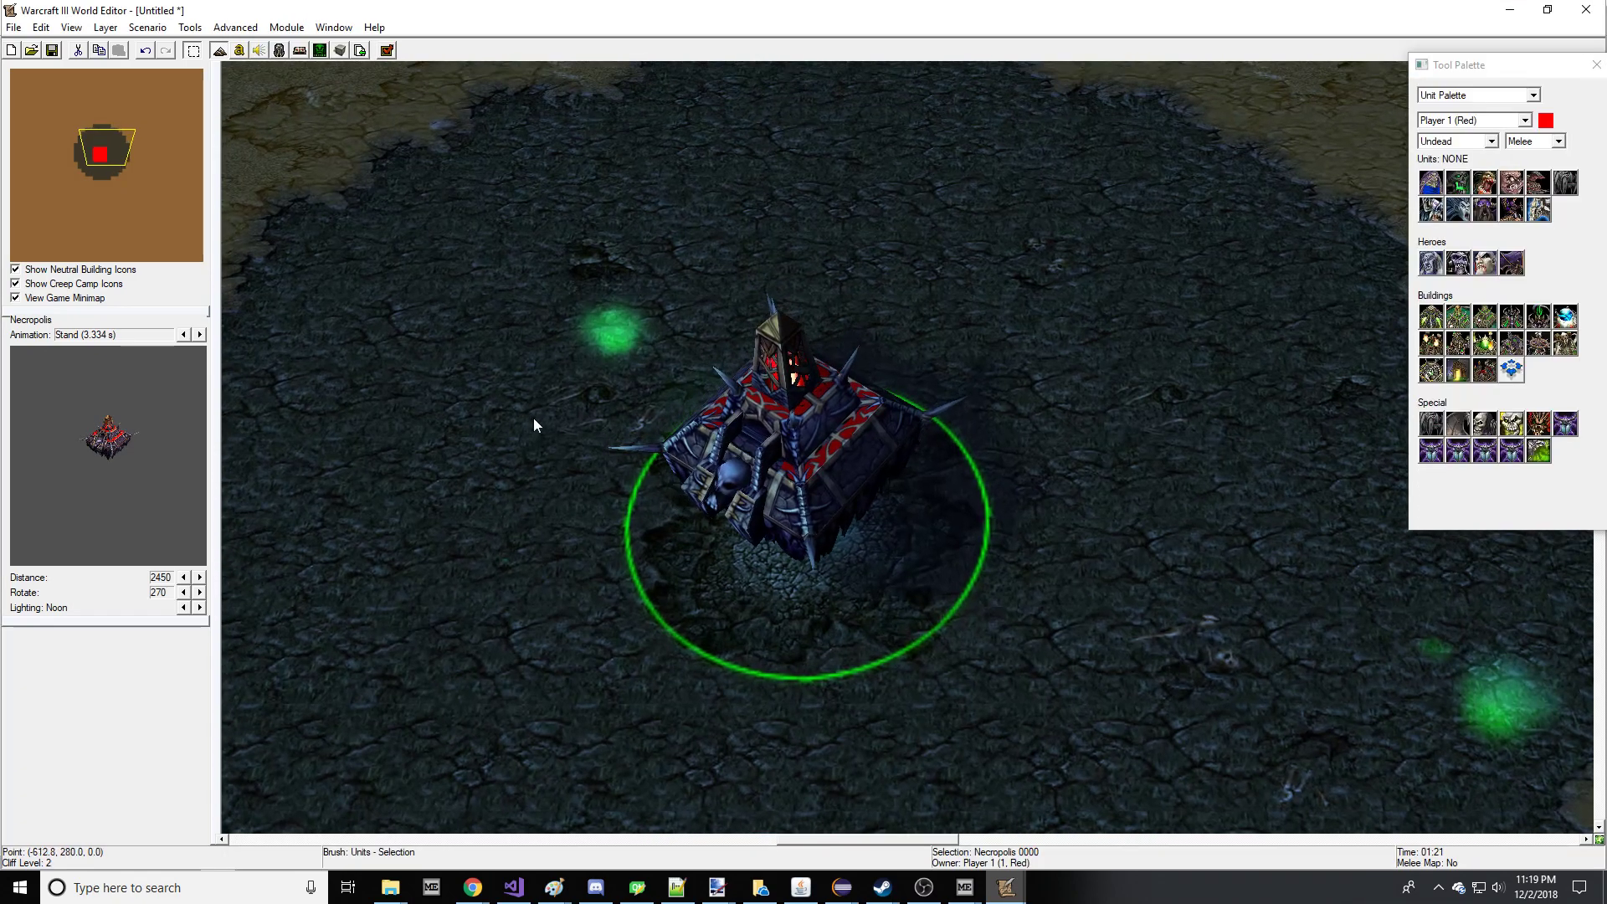
{"action": "right_click_drag", "start_coordinate": [751, 496], "coordinate": [847, 501]}
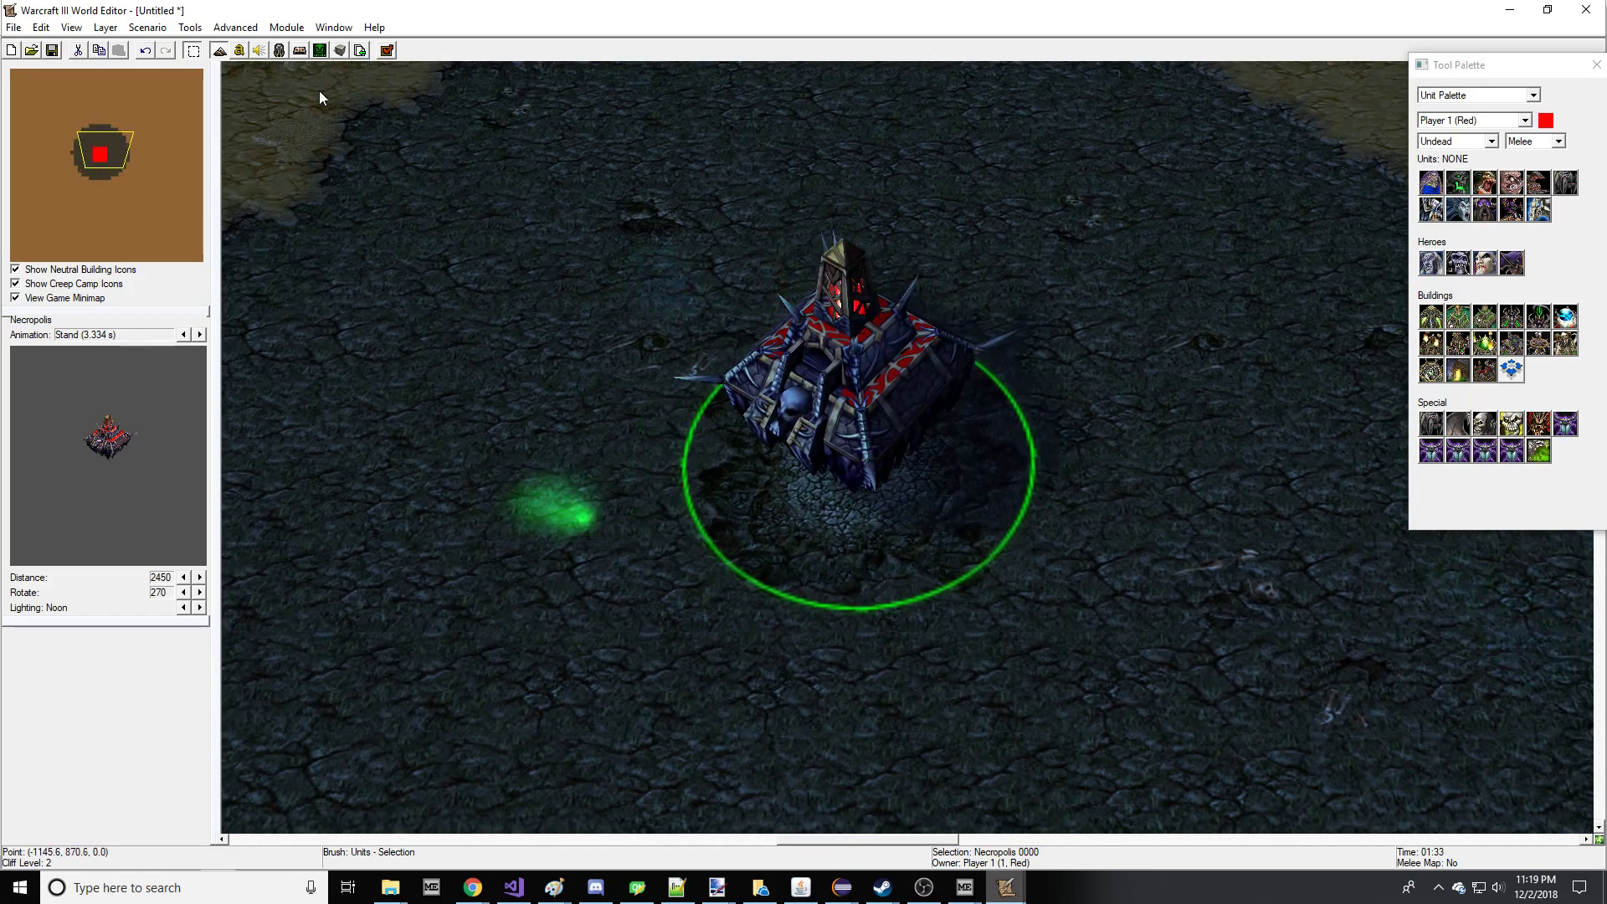
- Find the Necropolis in the Object Editor and add "work" to its Required Animation Names
{"action": "left_click", "coordinate": [278, 50]}
{"action": "left_click", "coordinate": [452, 519]}
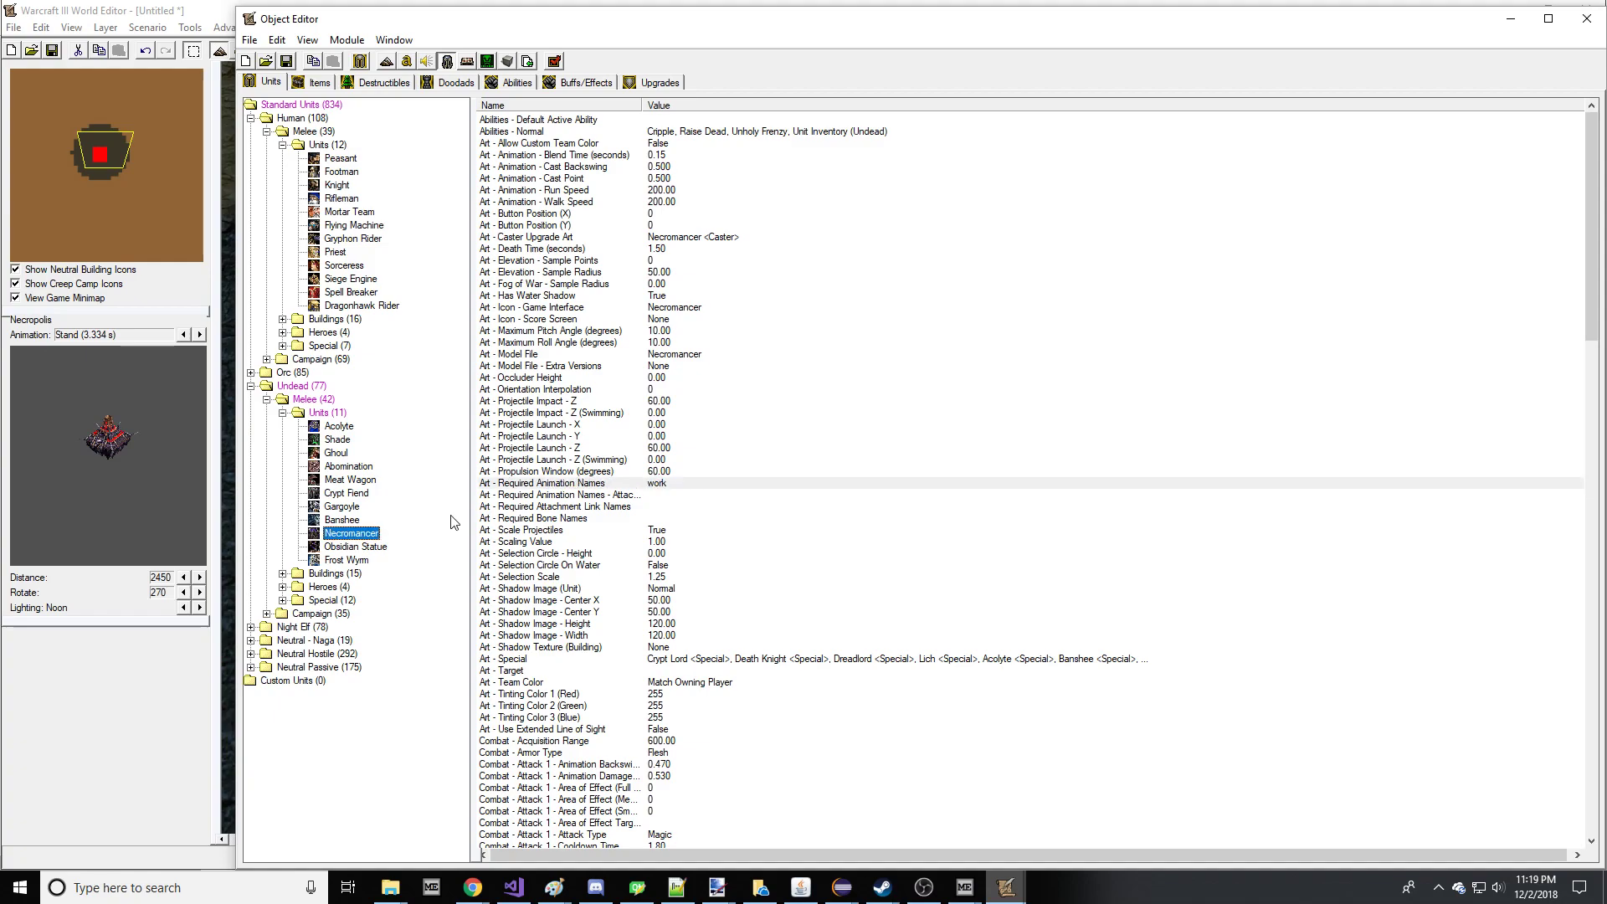
{"action": "key", "text": "ctrl+f"}
{"action": "key", "text": "Return"}
{"action": "left_click", "coordinate": [540, 483]}
{"action": "double_click", "coordinate": [540, 483]}
{"action": "type", "text": "work"}
{"action": "key", "text": "Return"}
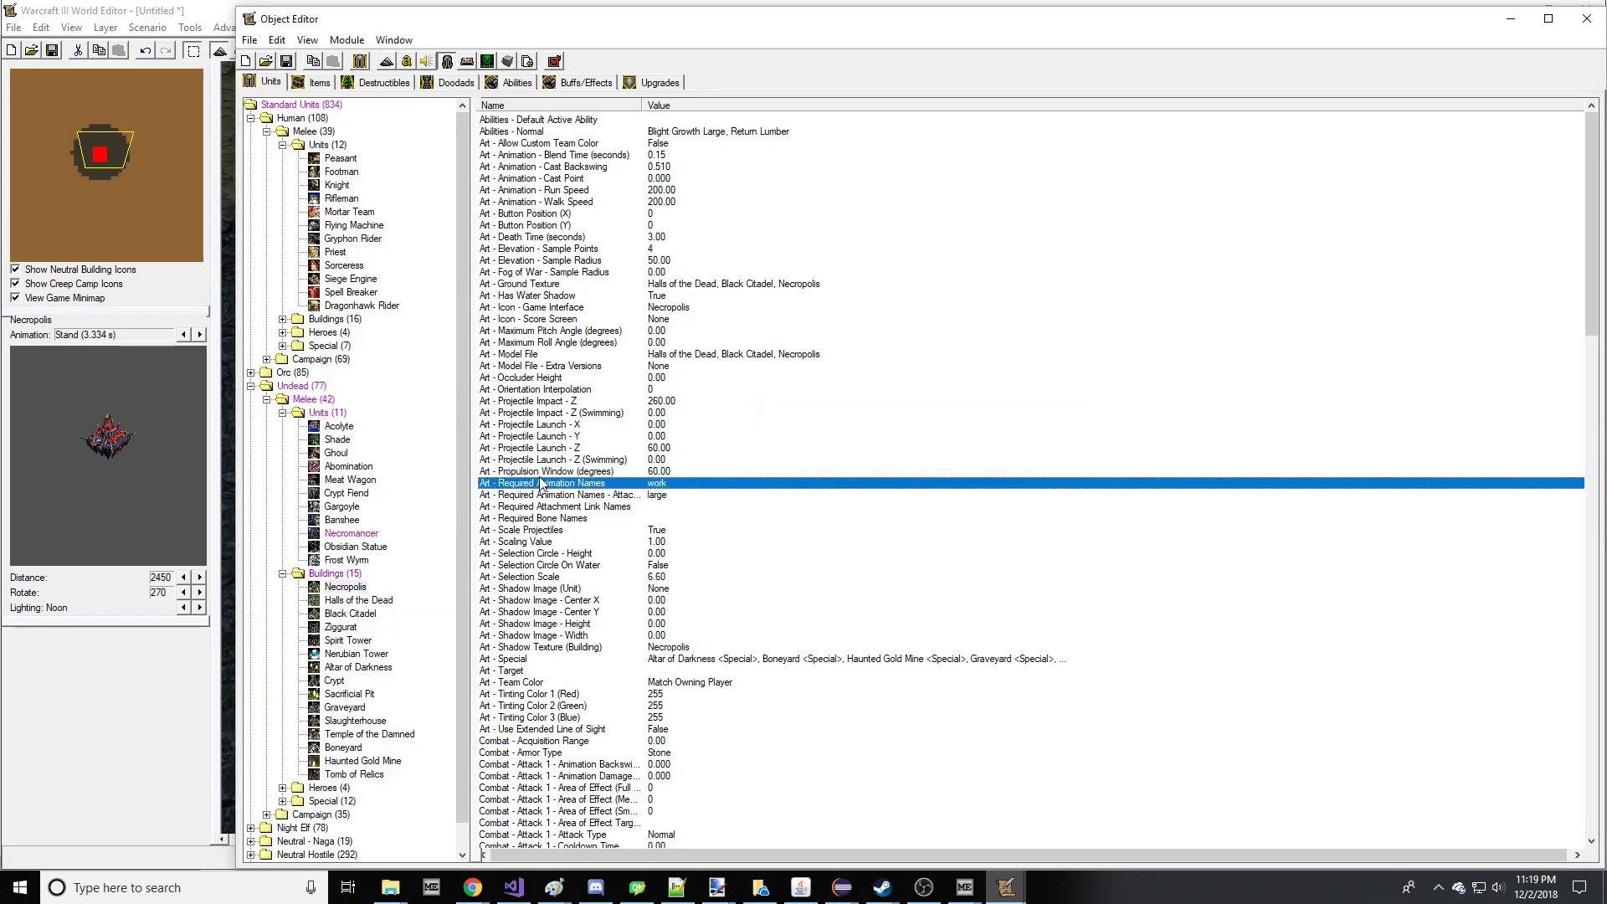
- Examine the Necropolis on the map, preview its Stand Work animation at distance 1500, and switch back to The Matrix Eater
{"action": "left_click", "coordinate": [161, 450]}
{"action": "right_click_drag", "start_coordinate": [735, 303], "coordinate": [1015, 563]}
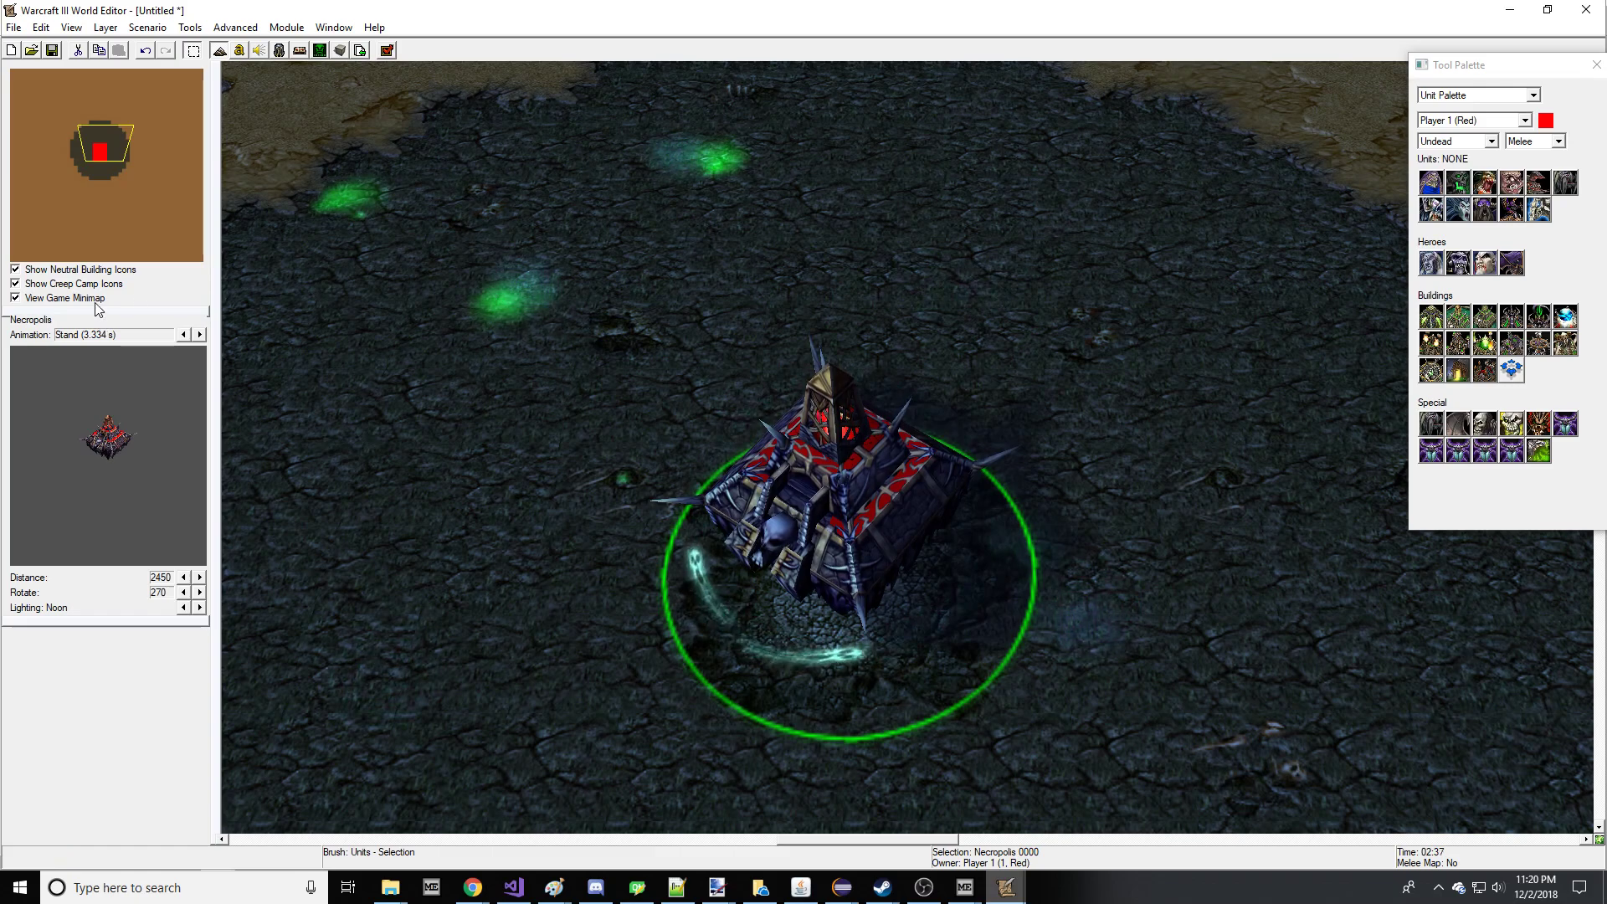
{"action": "left_click", "coordinate": [199, 335]}
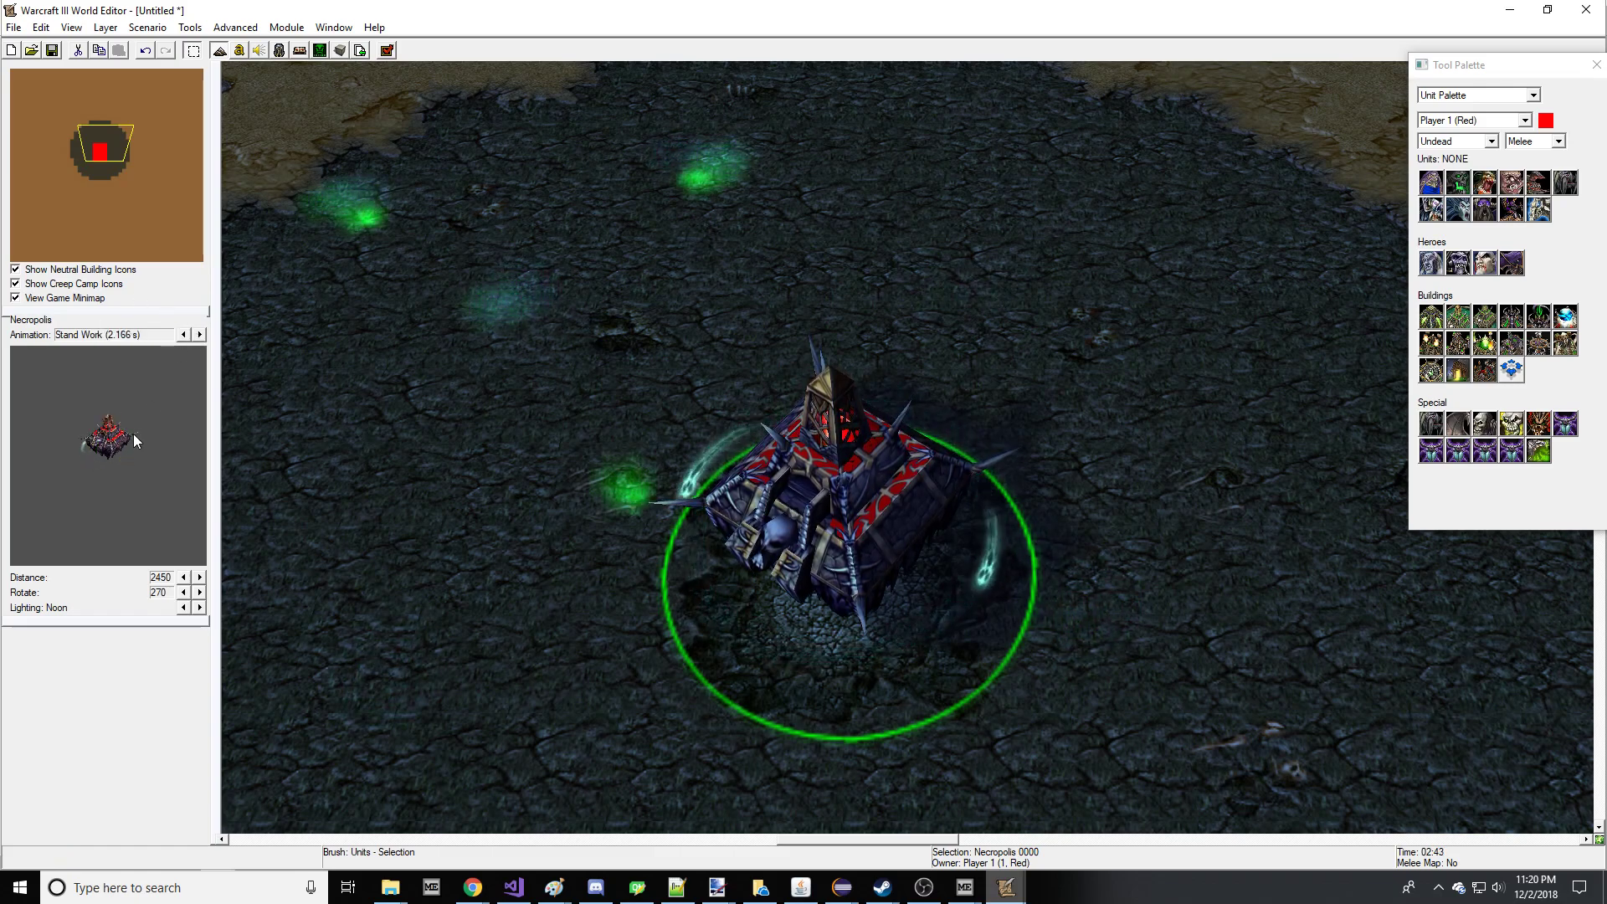
{"action": "left_click", "coordinate": [184, 577]}
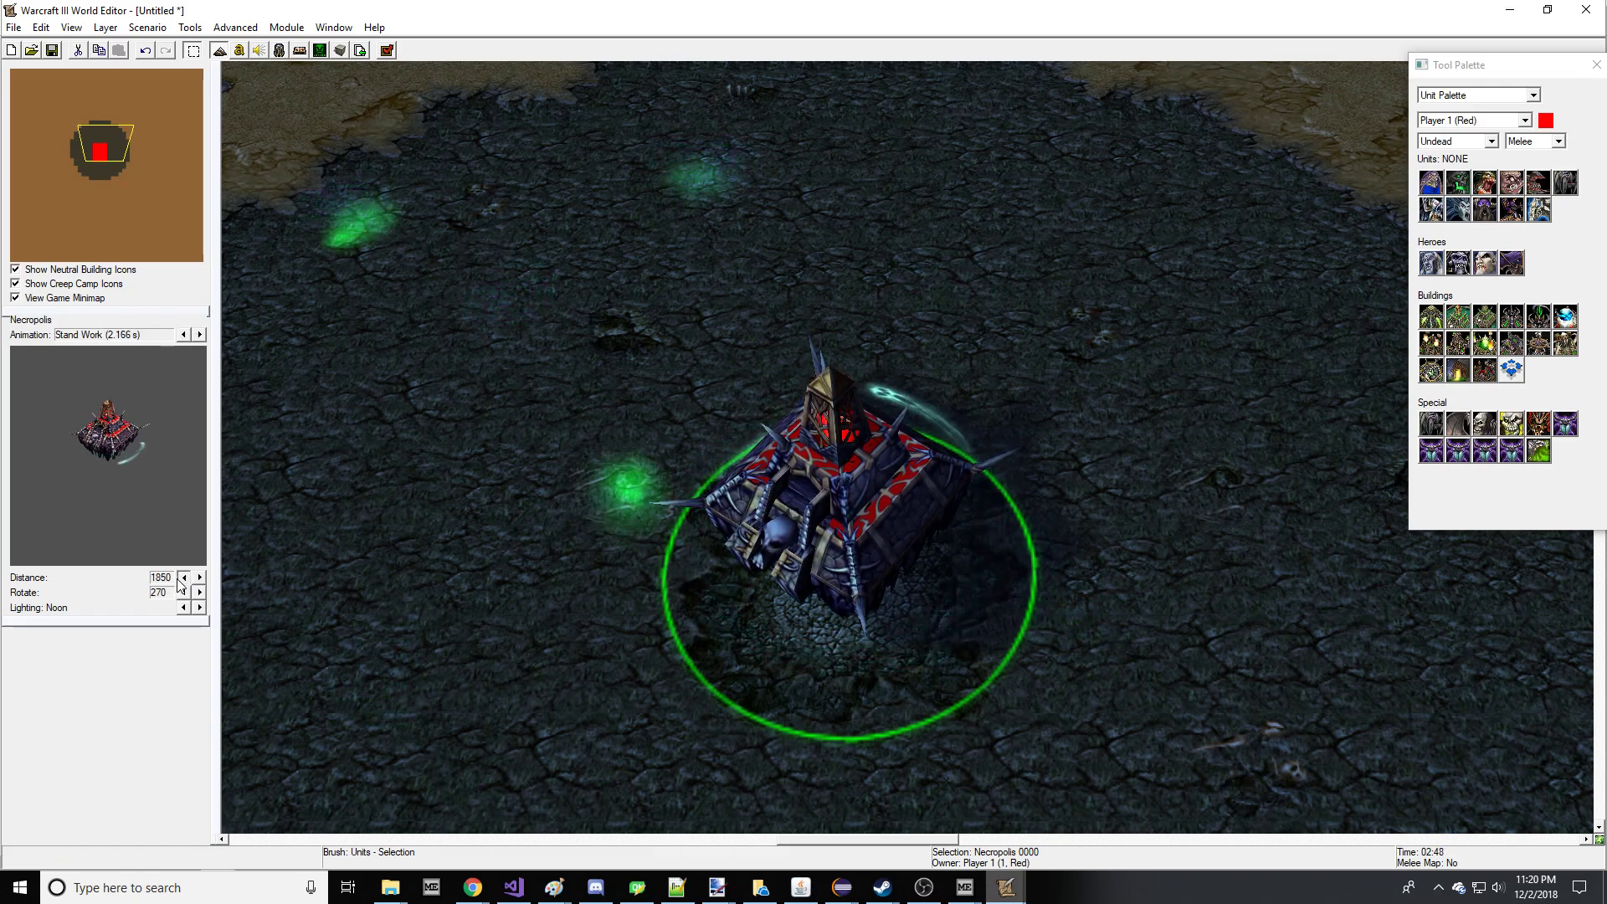
{"action": "left_click", "coordinate": [183, 577]}
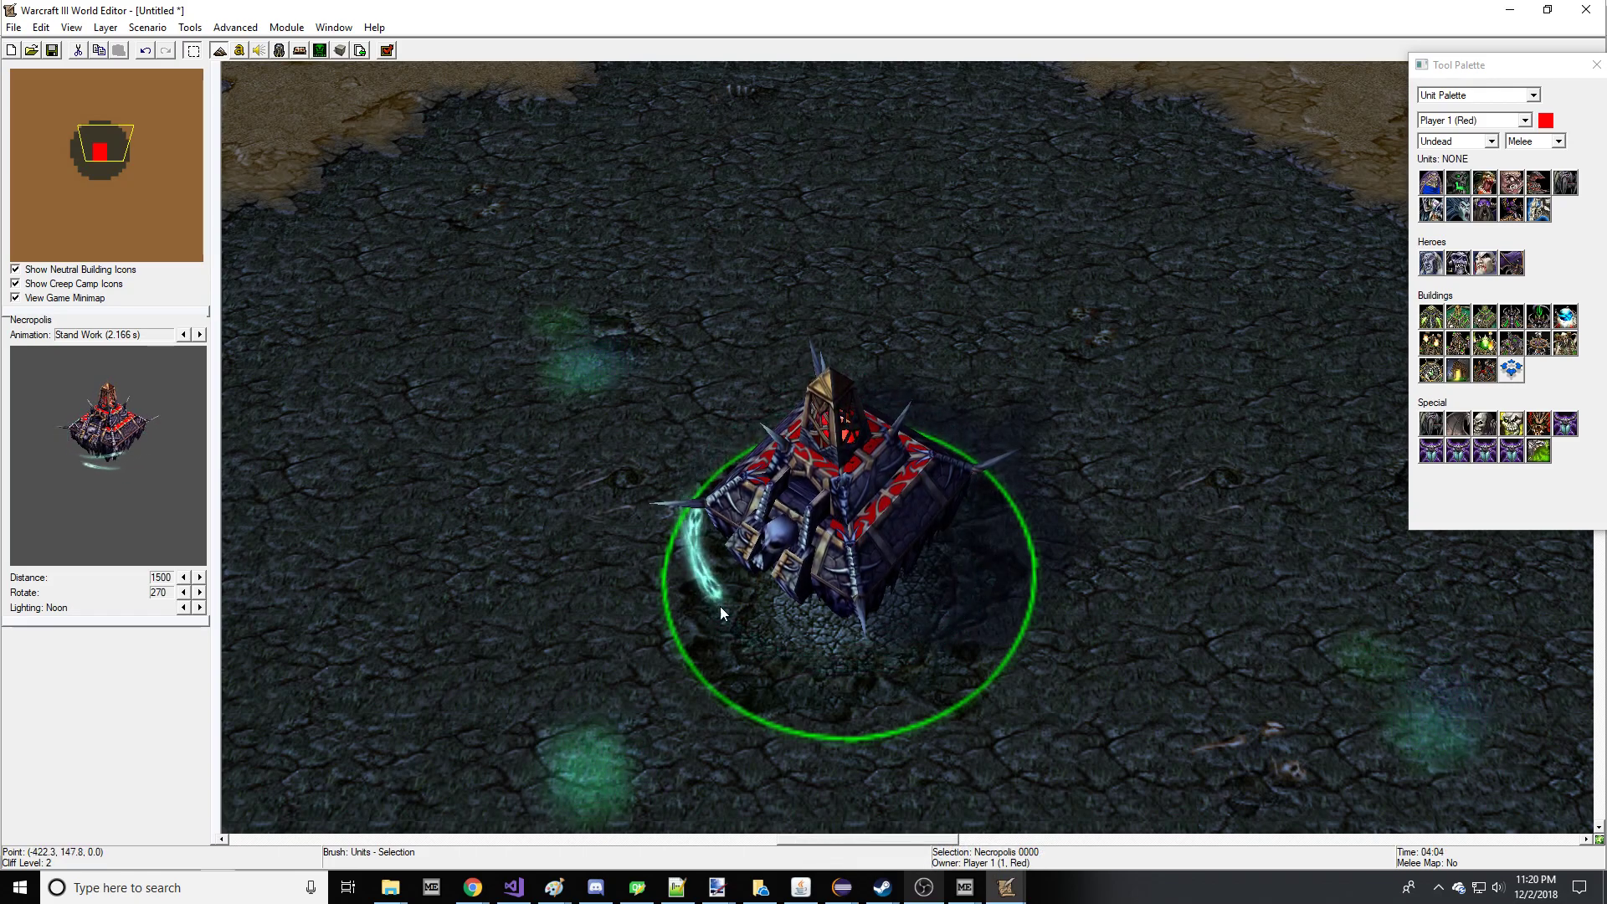
{"action": "mouse_move", "coordinate": [965, 887]}
{"action": "left_click", "coordinate": [895, 751]}
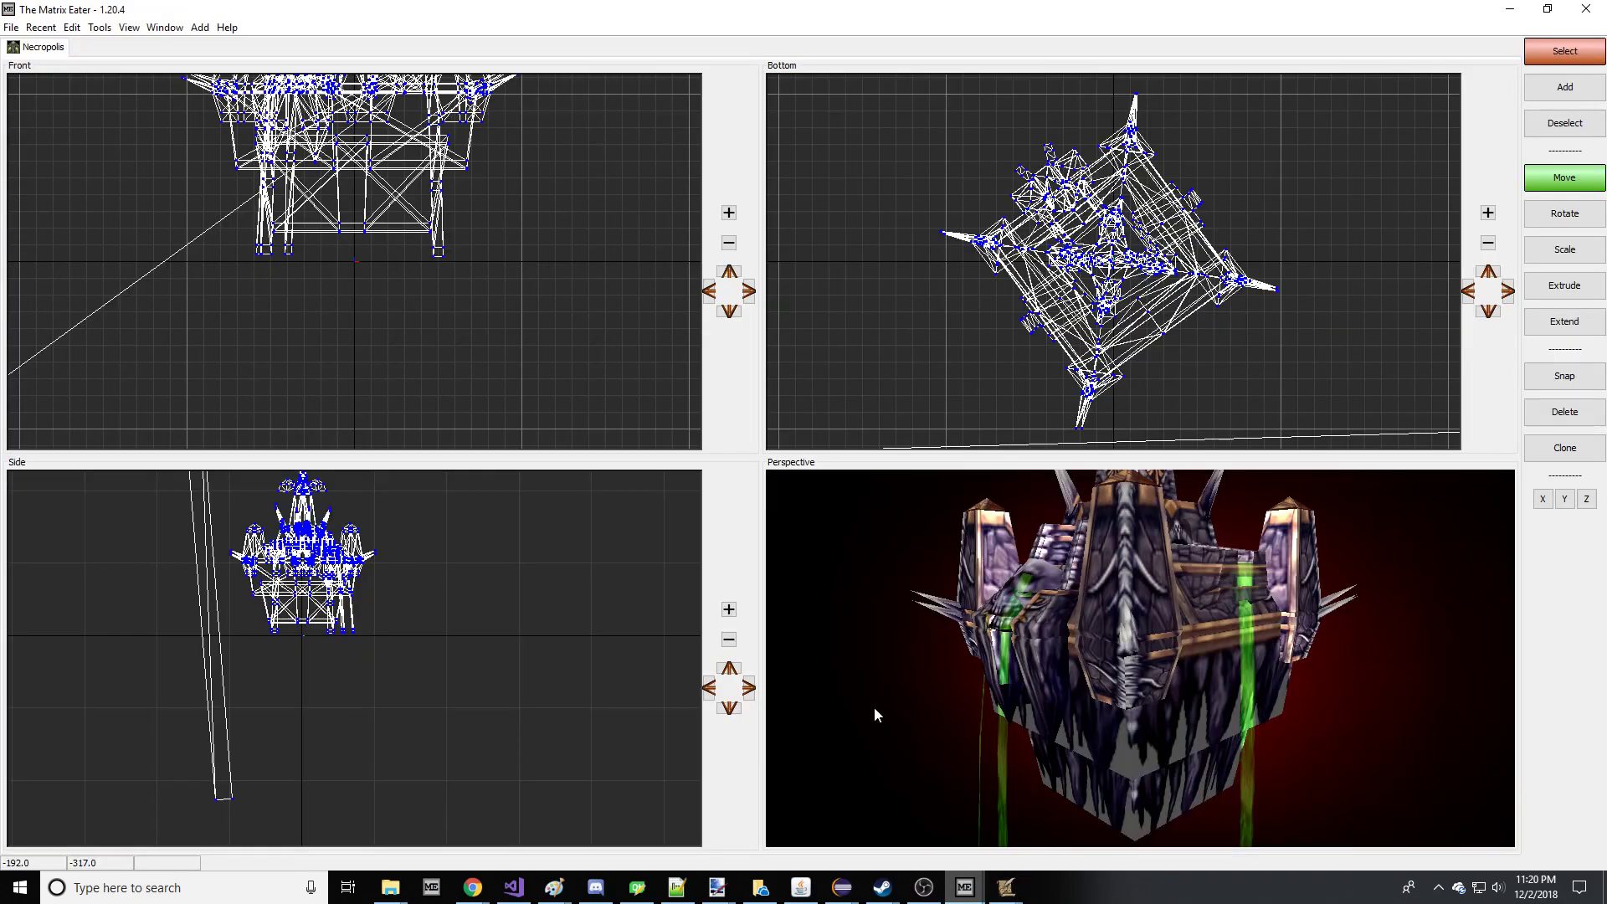
- Show pivot point object names in the viewports, without limiting them to parents of active geosets
{"action": "left_click", "coordinate": [1068, 815]}
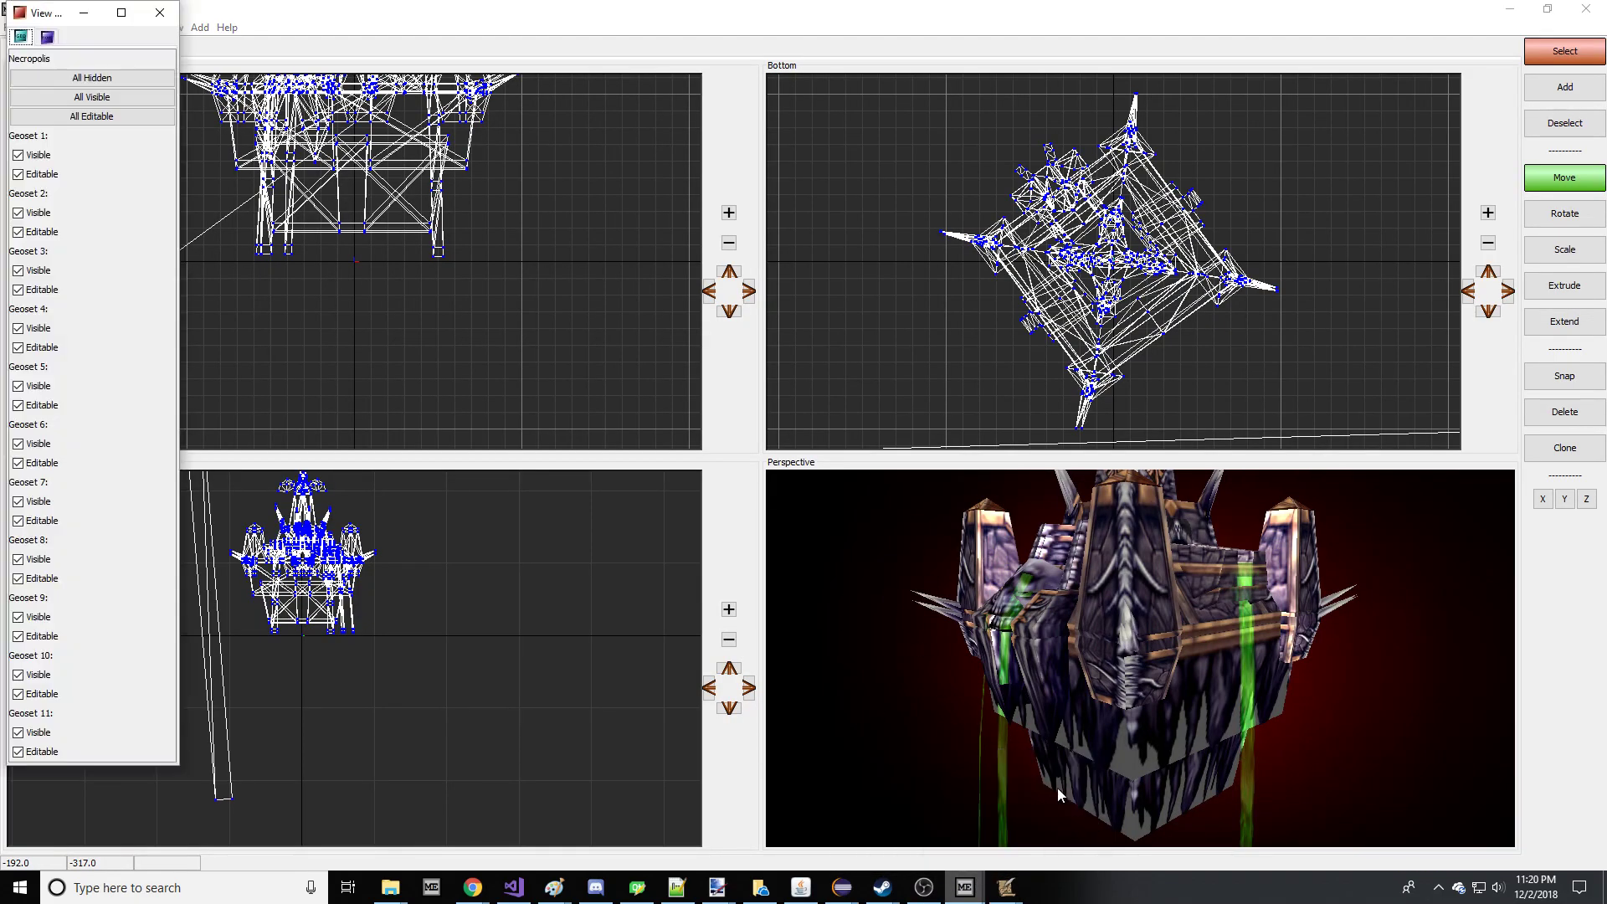
{"action": "left_click", "coordinate": [47, 37]}
{"action": "left_click", "coordinate": [35, 255]}
{"action": "left_click", "coordinate": [94, 396]}
{"action": "scroll", "coordinate": [331, 537], "scroll_direction": "up", "scroll_amount": 5}
{"action": "middle_click_drag", "start_coordinate": [331, 537], "coordinate": [456, 585]}
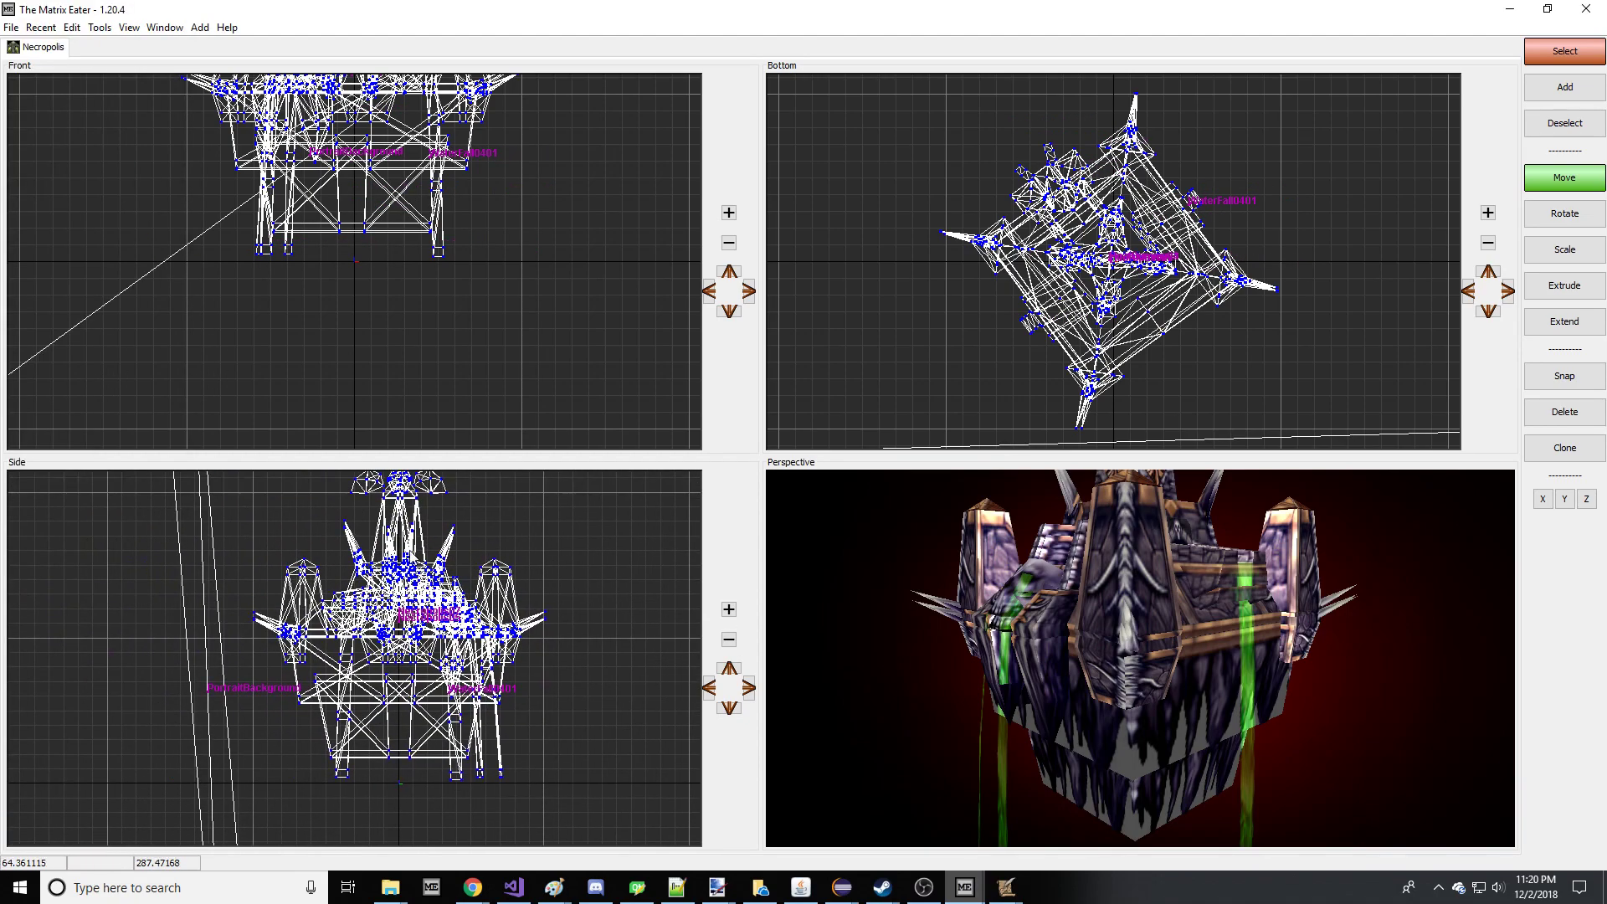
{"action": "mouse_move", "coordinate": [964, 886]}
{"action": "left_click", "coordinate": [1065, 810]}
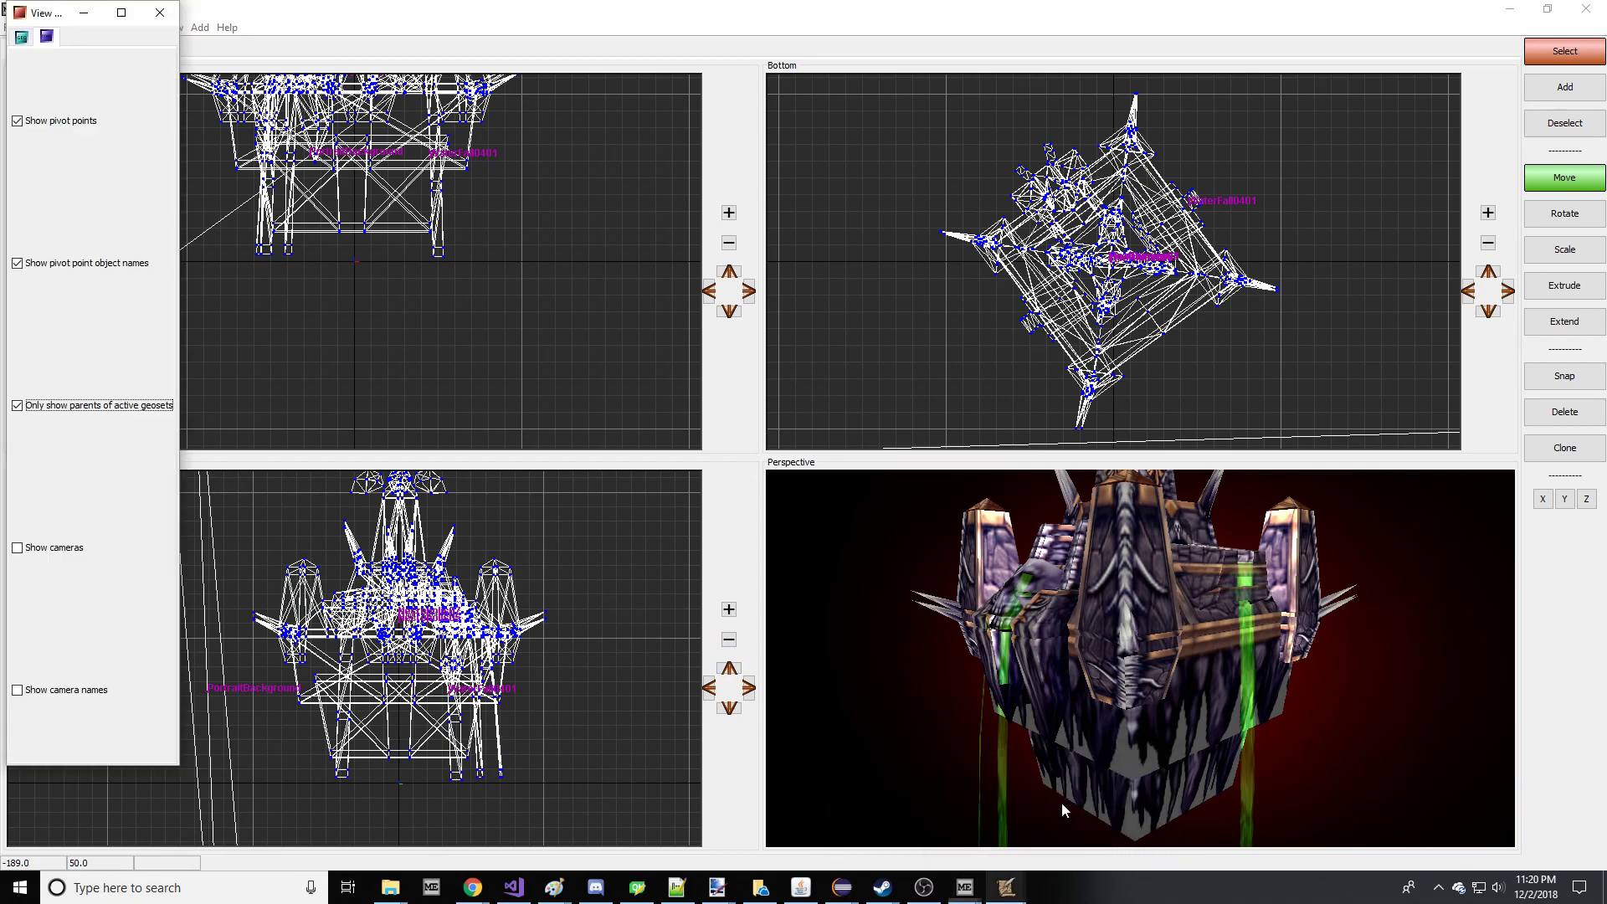
{"action": "left_click", "coordinate": [98, 407]}
{"action": "left_click", "coordinate": [332, 443]}
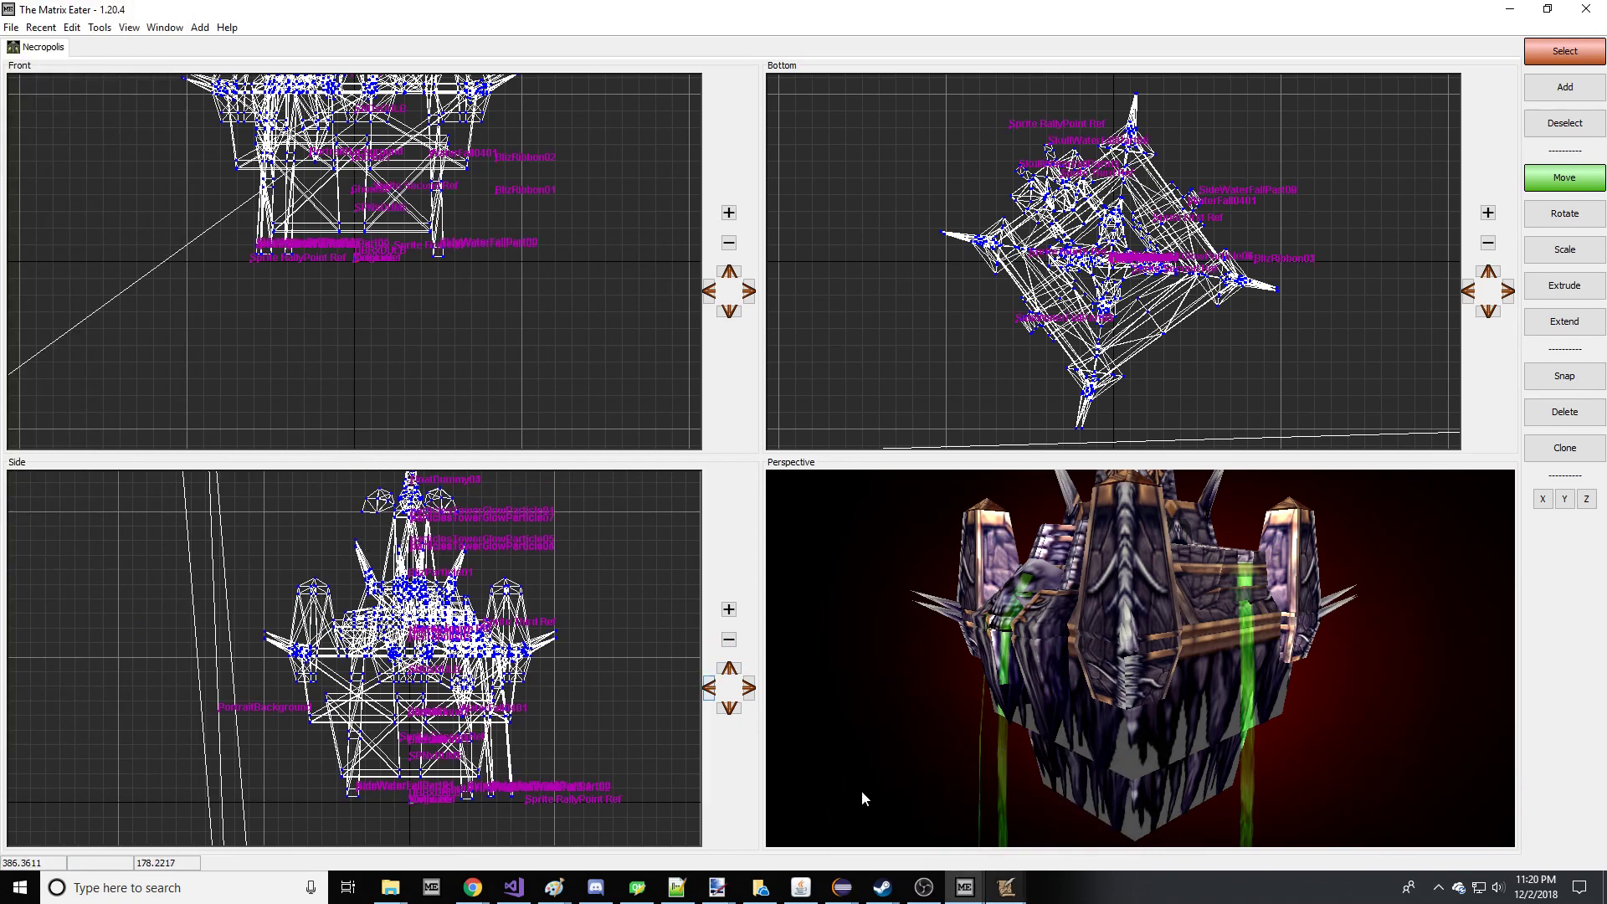
- Move and resize the main modelling window beside the view controller, keeping the pivot point object names displayed
{"action": "left_click_drag", "start_coordinate": [256, 7], "coordinate": [440, 15]}
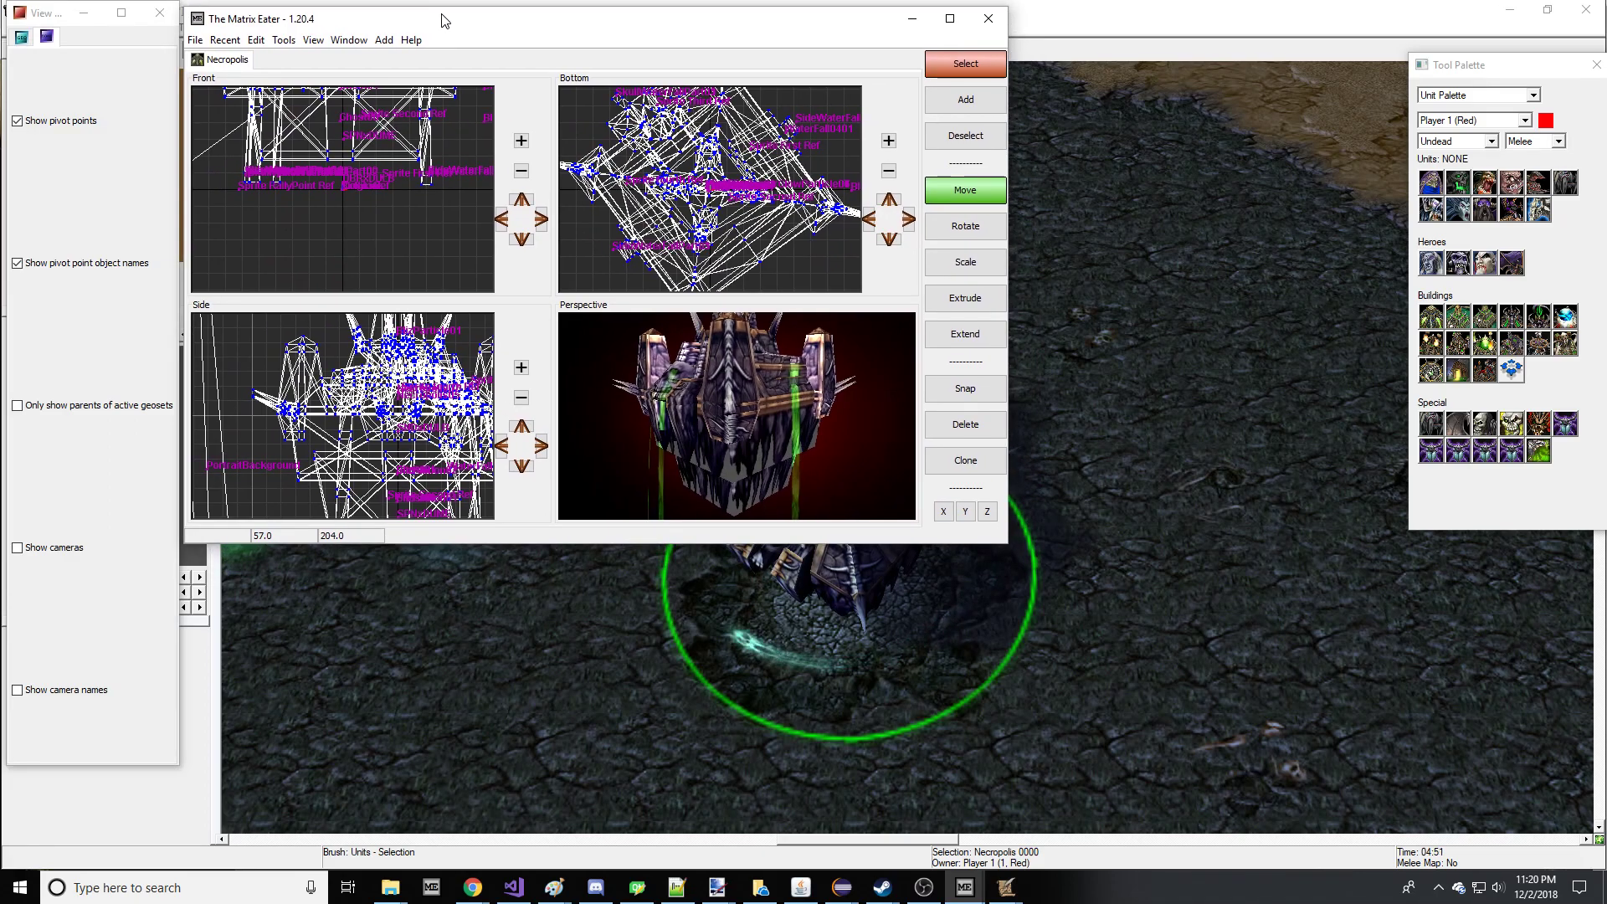
{"action": "left_click_drag", "start_coordinate": [1007, 543], "coordinate": [1593, 852]}
{"action": "left_click", "coordinate": [87, 266]}
{"action": "left_click", "coordinate": [87, 266]}
{"action": "middle_click_drag", "start_coordinate": [678, 592], "coordinate": [608, 614]}
{"action": "left_click", "coordinate": [113, 264]}
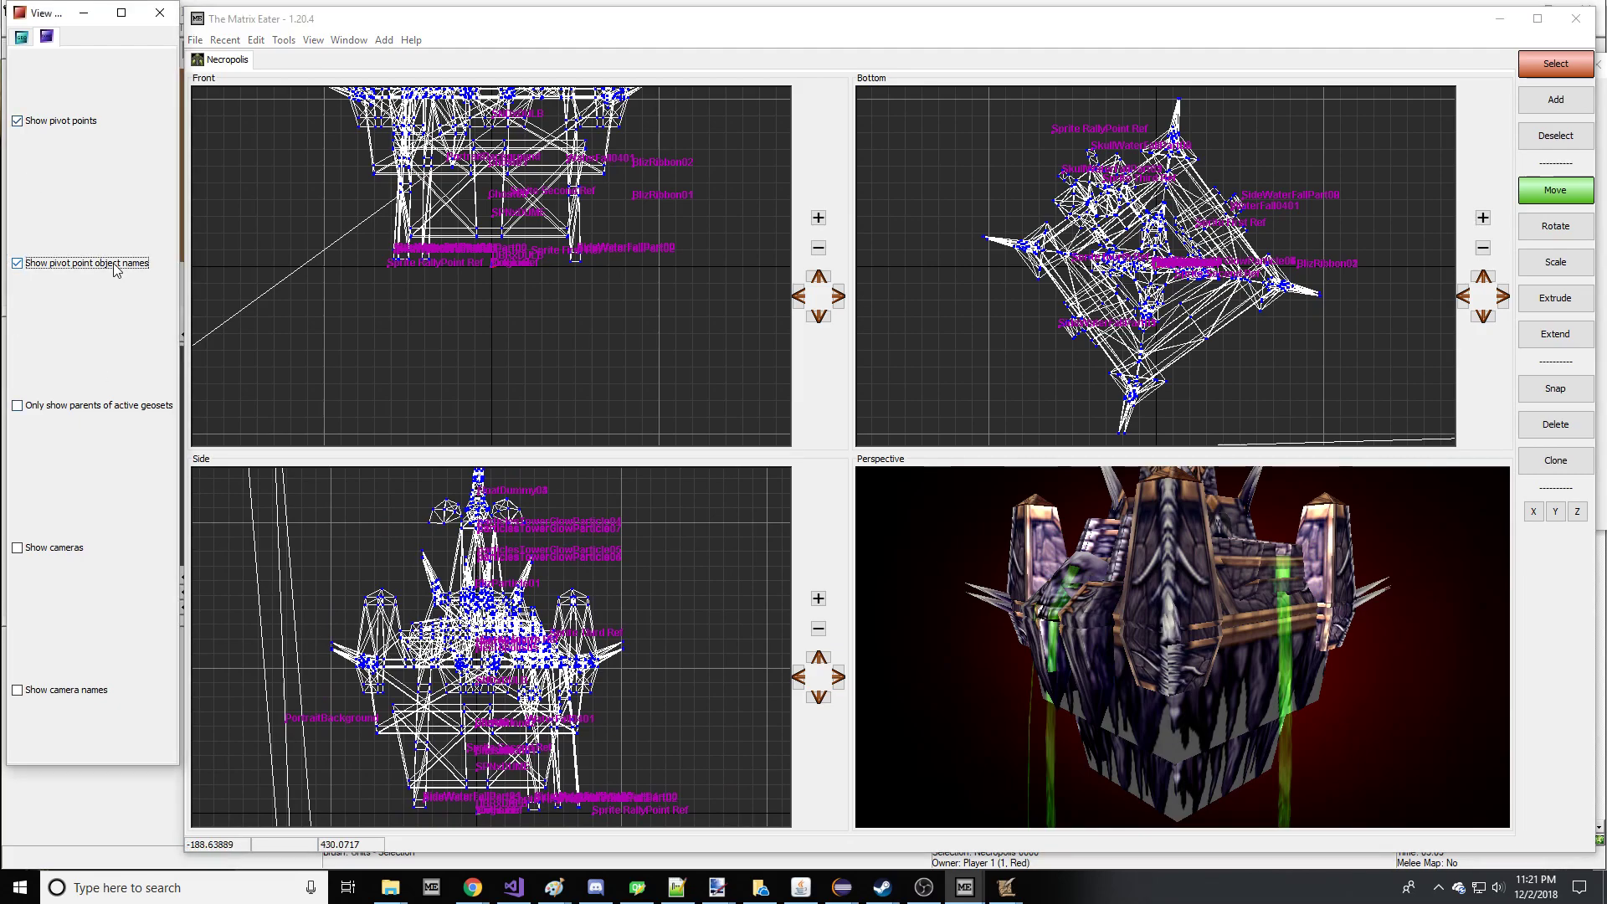
- Examine the named nodes around the Necropolis base in the Side view, looking for the ghost helpers and ribbon emitters
{"action": "scroll", "coordinate": [516, 716], "scroll_direction": "up", "scroll_amount": 6}
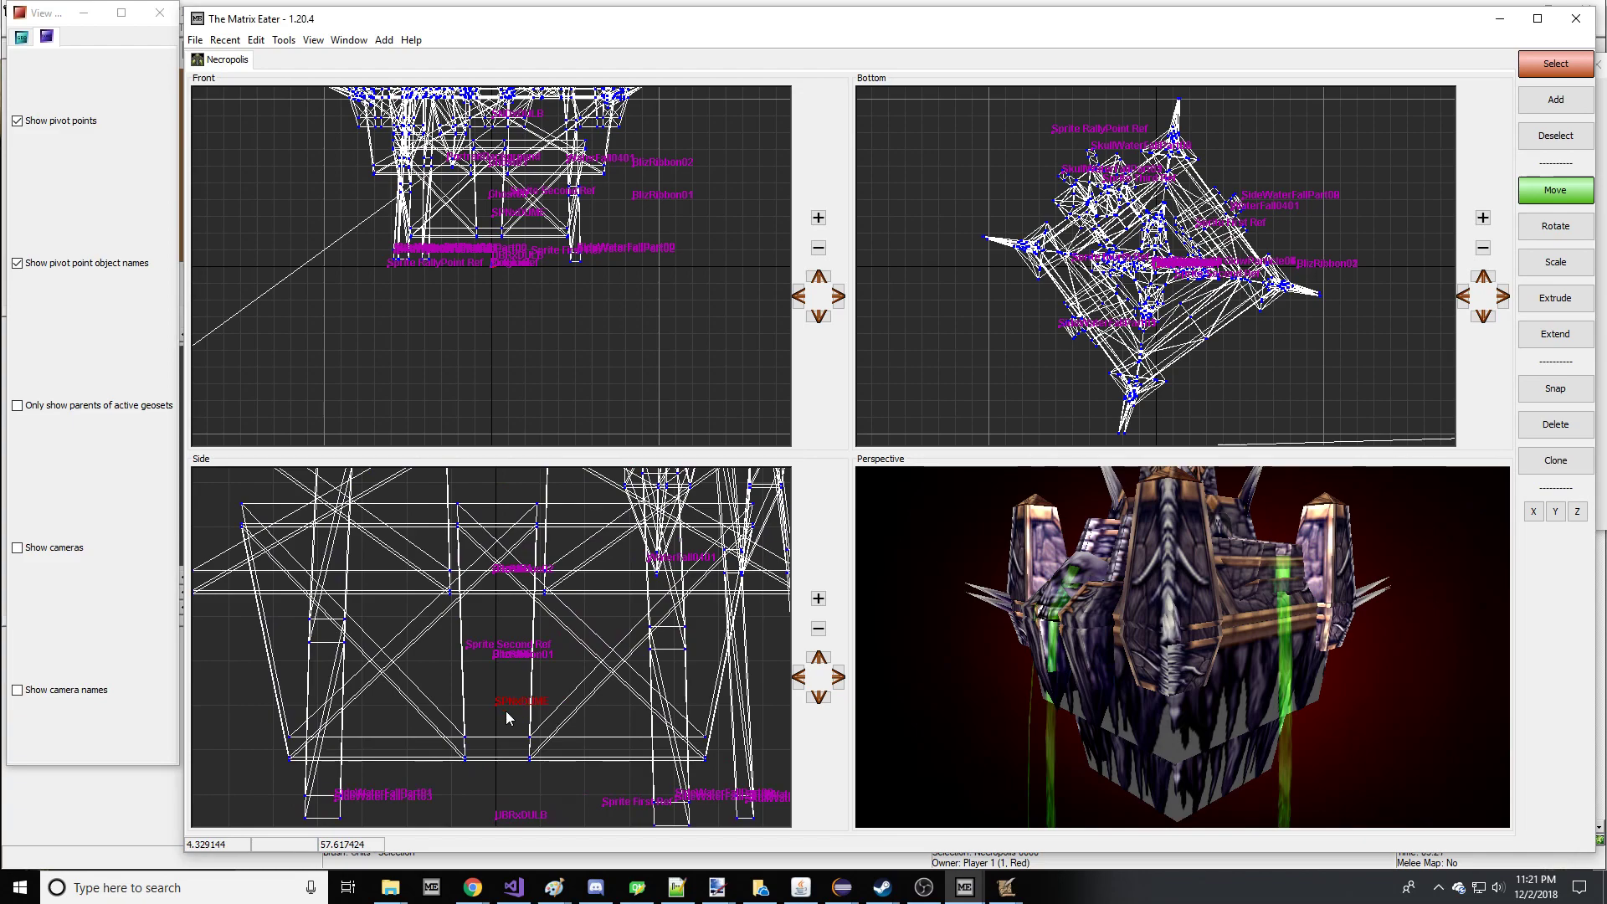
{"action": "scroll", "coordinate": [524, 695], "scroll_direction": "up", "scroll_amount": 6}
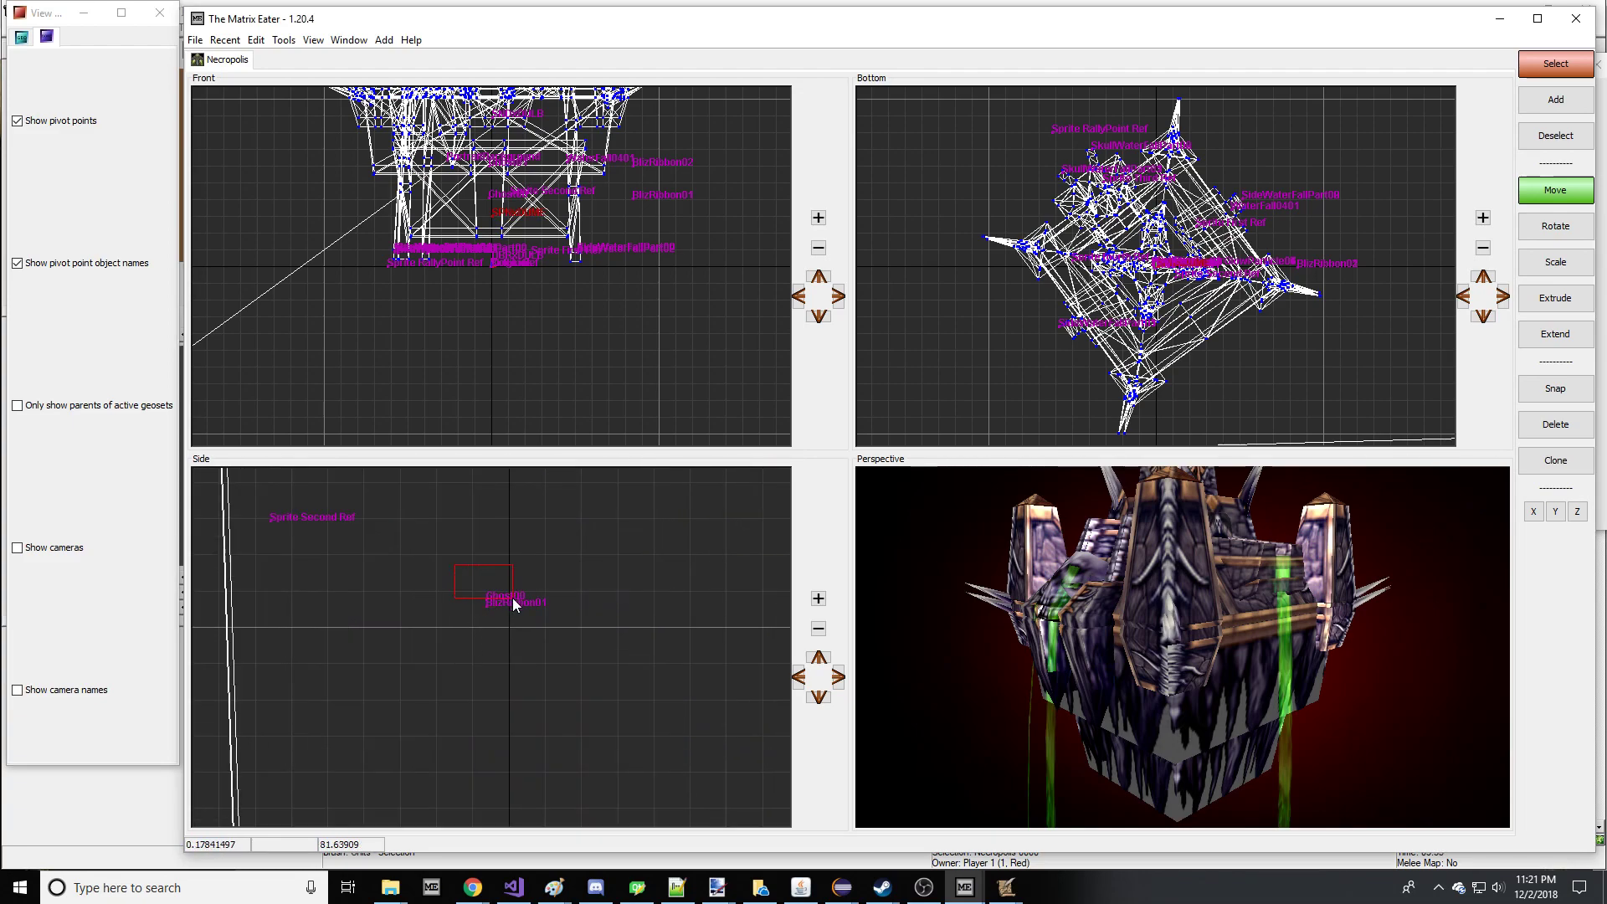
{"action": "scroll", "coordinate": [515, 604], "scroll_direction": "down", "scroll_amount": 8}
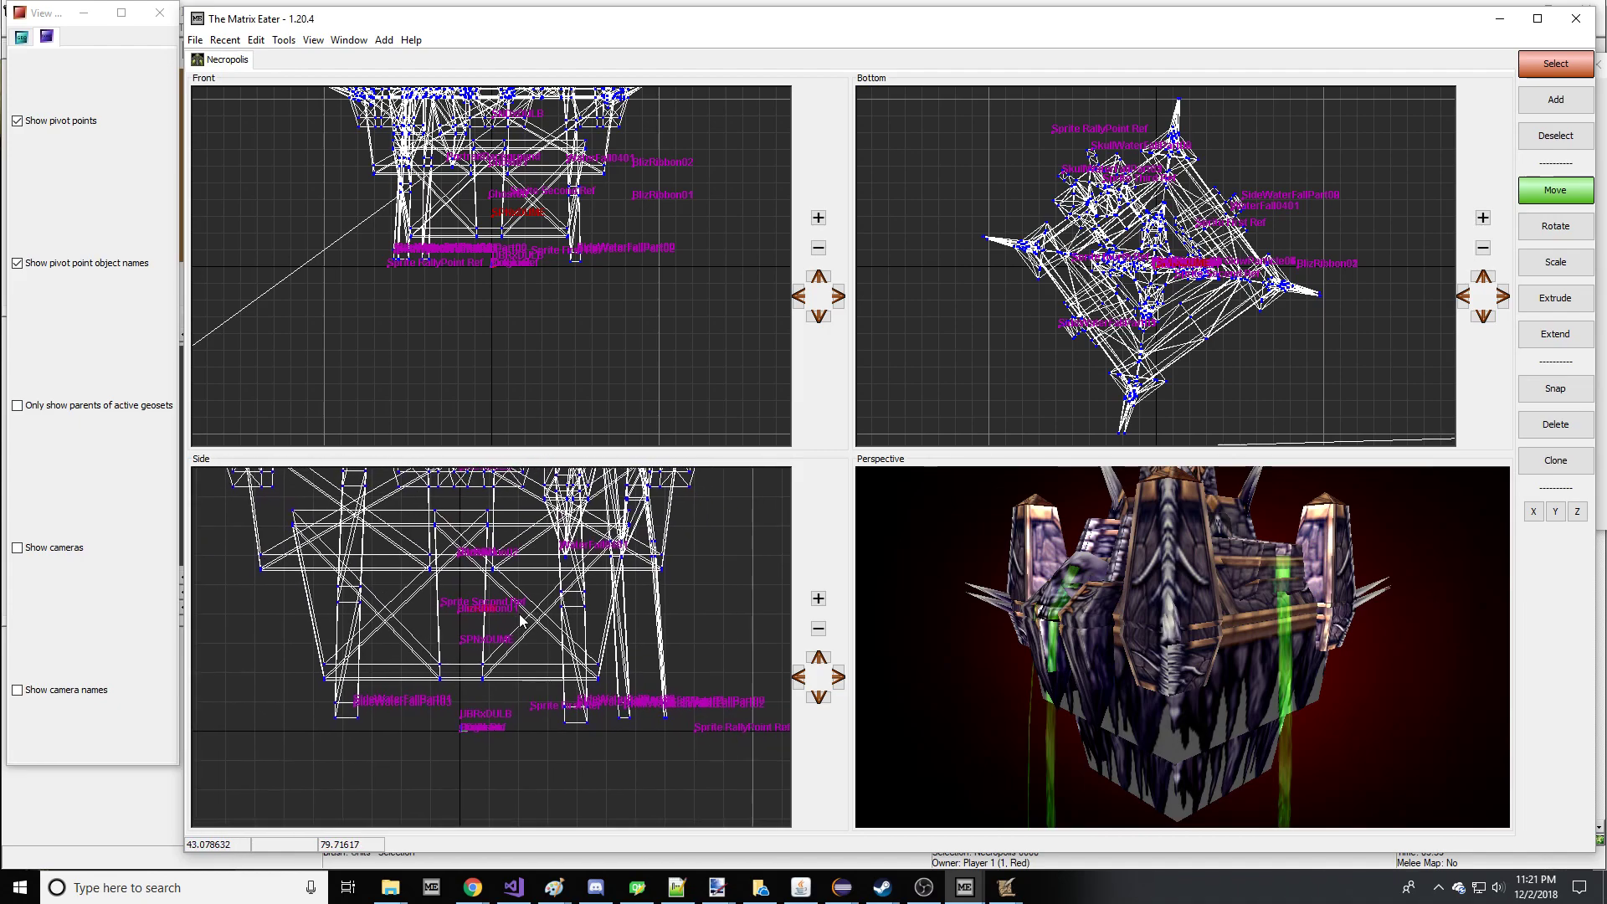
{"action": "scroll", "coordinate": [506, 696], "scroll_direction": "up", "scroll_amount": 3}
{"action": "scroll", "coordinate": [499, 675], "scroll_direction": "down", "scroll_amount": 5}
{"action": "scroll", "coordinate": [544, 556], "scroll_direction": "up", "scroll_amount": 2}
{"action": "scroll", "coordinate": [502, 603], "scroll_direction": "down", "scroll_amount": 3}
{"action": "scroll", "coordinate": [445, 641], "scroll_direction": "up", "scroll_amount": 4}
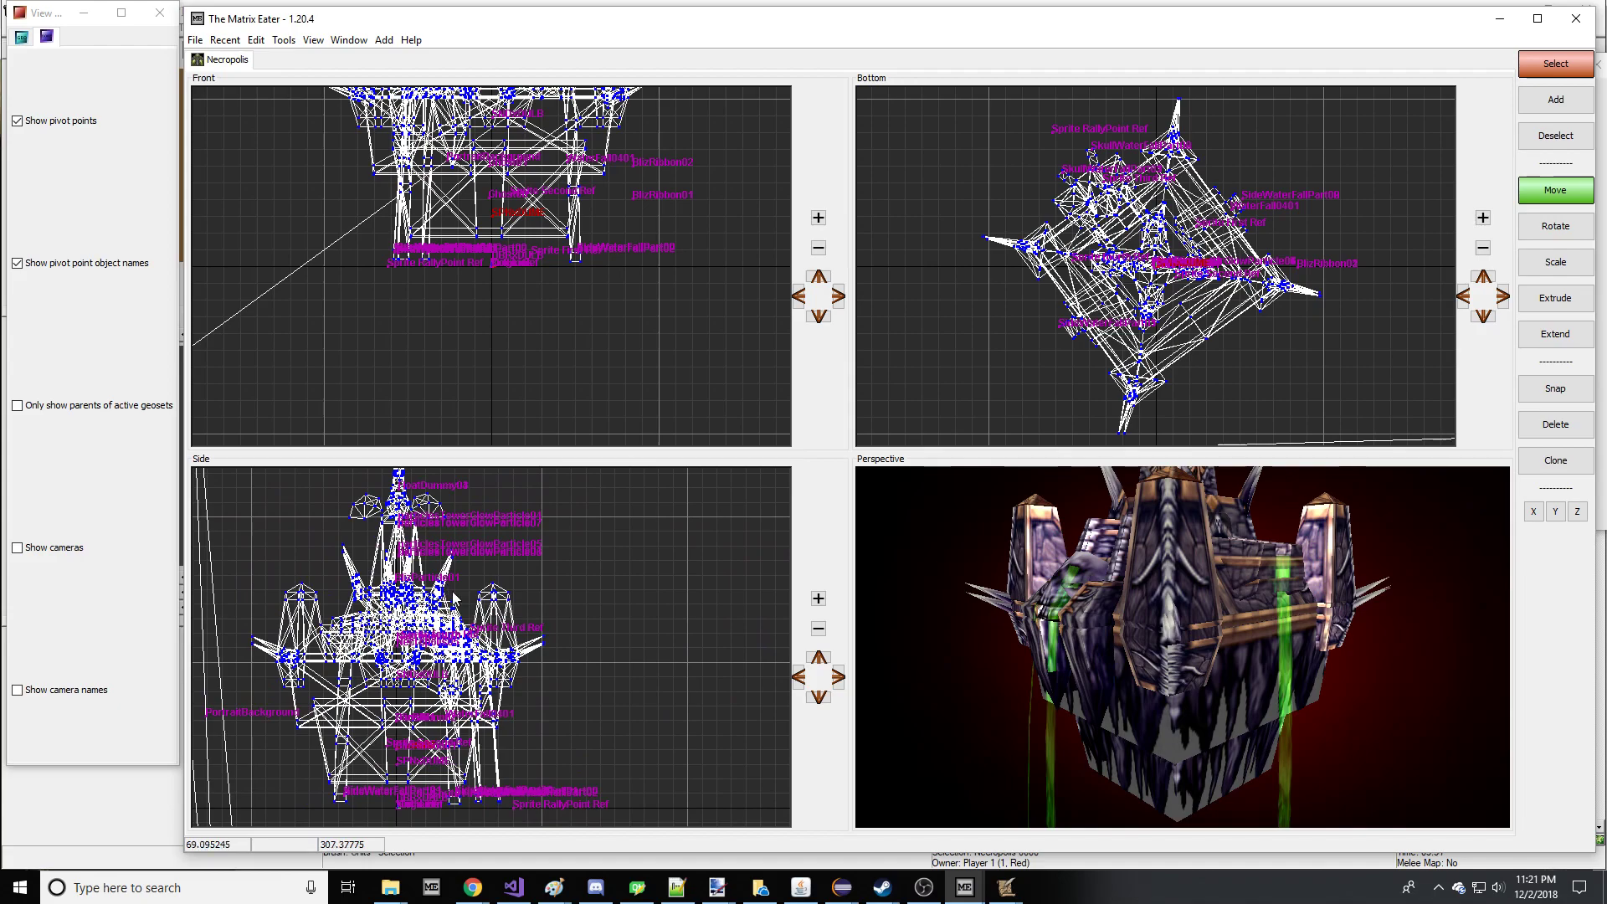
{"action": "scroll", "coordinate": [469, 608], "scroll_direction": "down", "scroll_amount": 2}
- Save the model under the new name NecroGhosts in the Models folder
{"action": "left_click", "coordinate": [195, 40]}
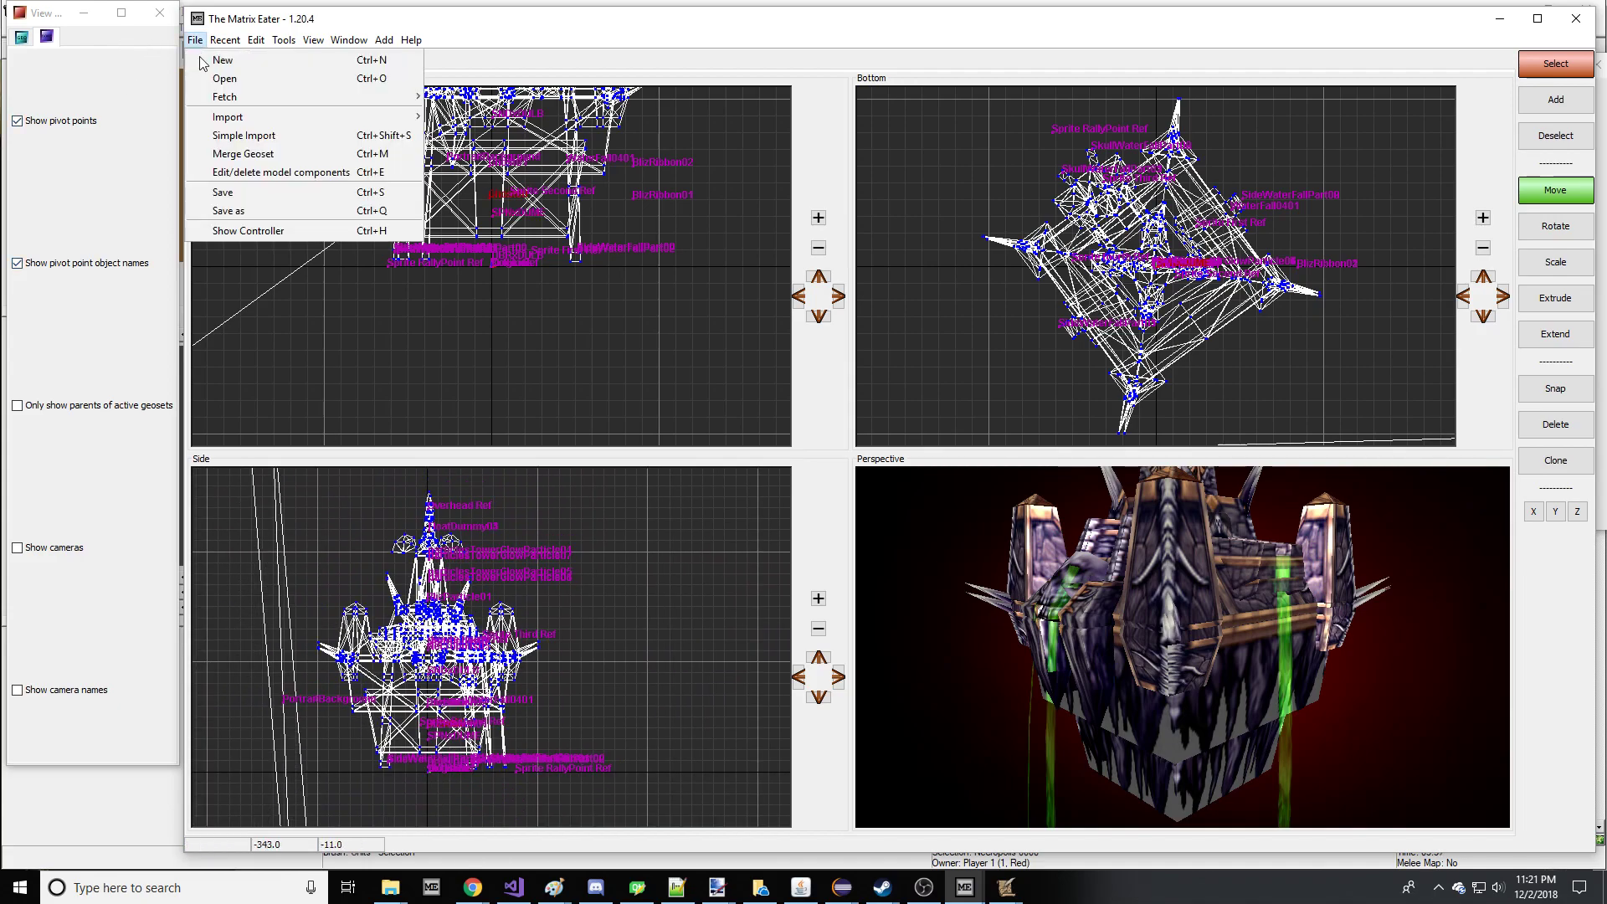
{"action": "left_click", "coordinate": [216, 208]}
{"action": "left_click", "coordinate": [834, 584]}
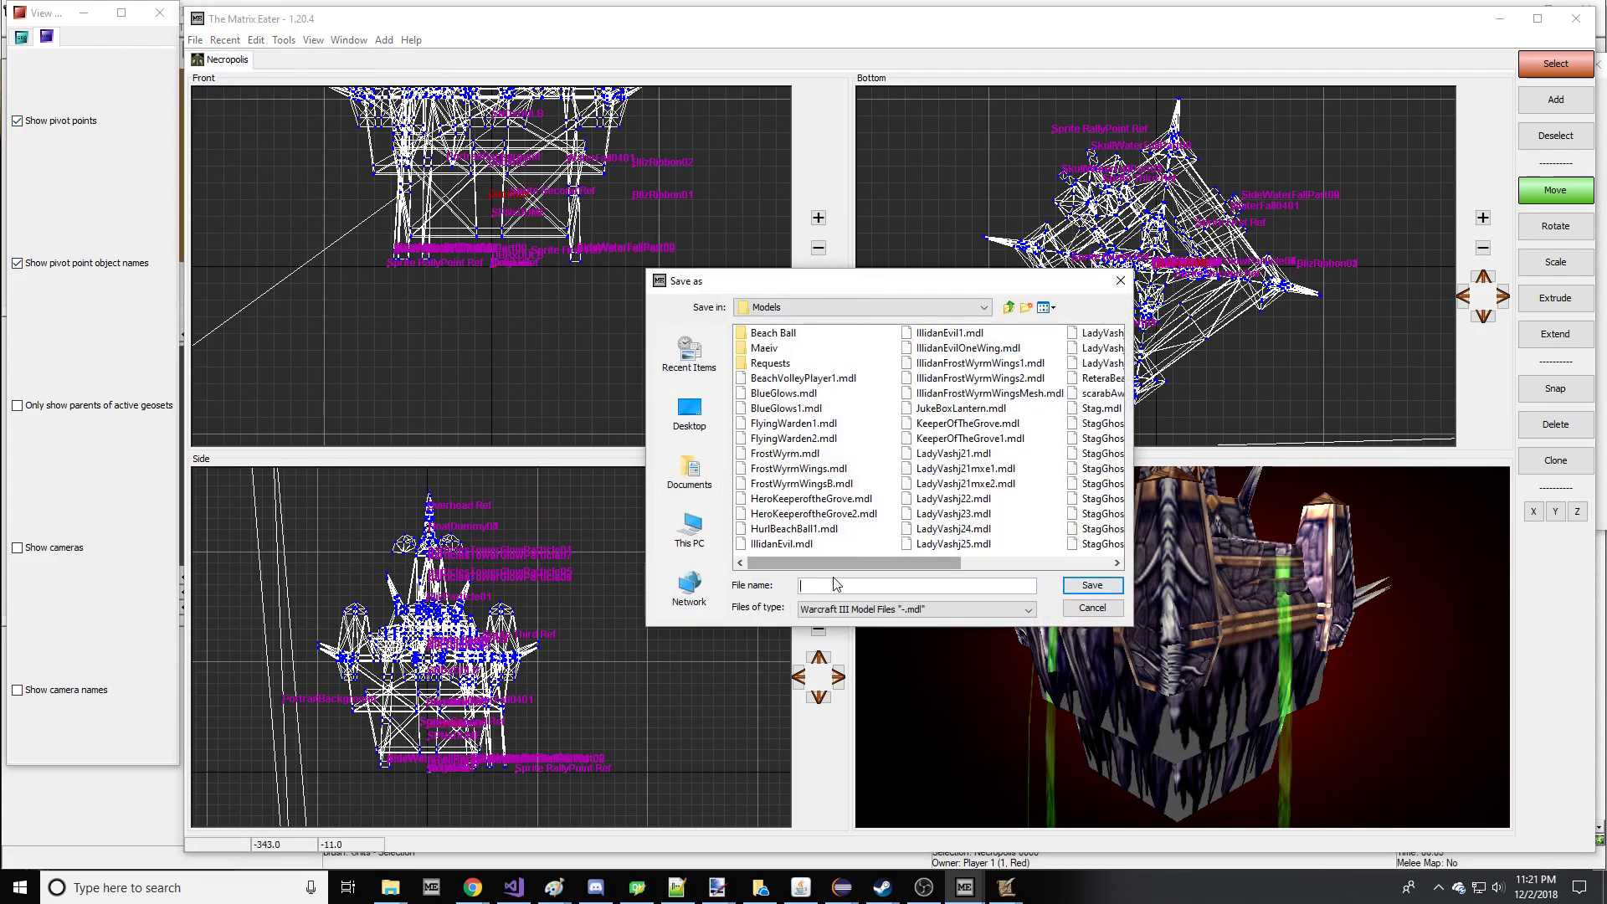
{"action": "type", "text": "NecroGhosts"}
{"action": "key", "text": "Return"}
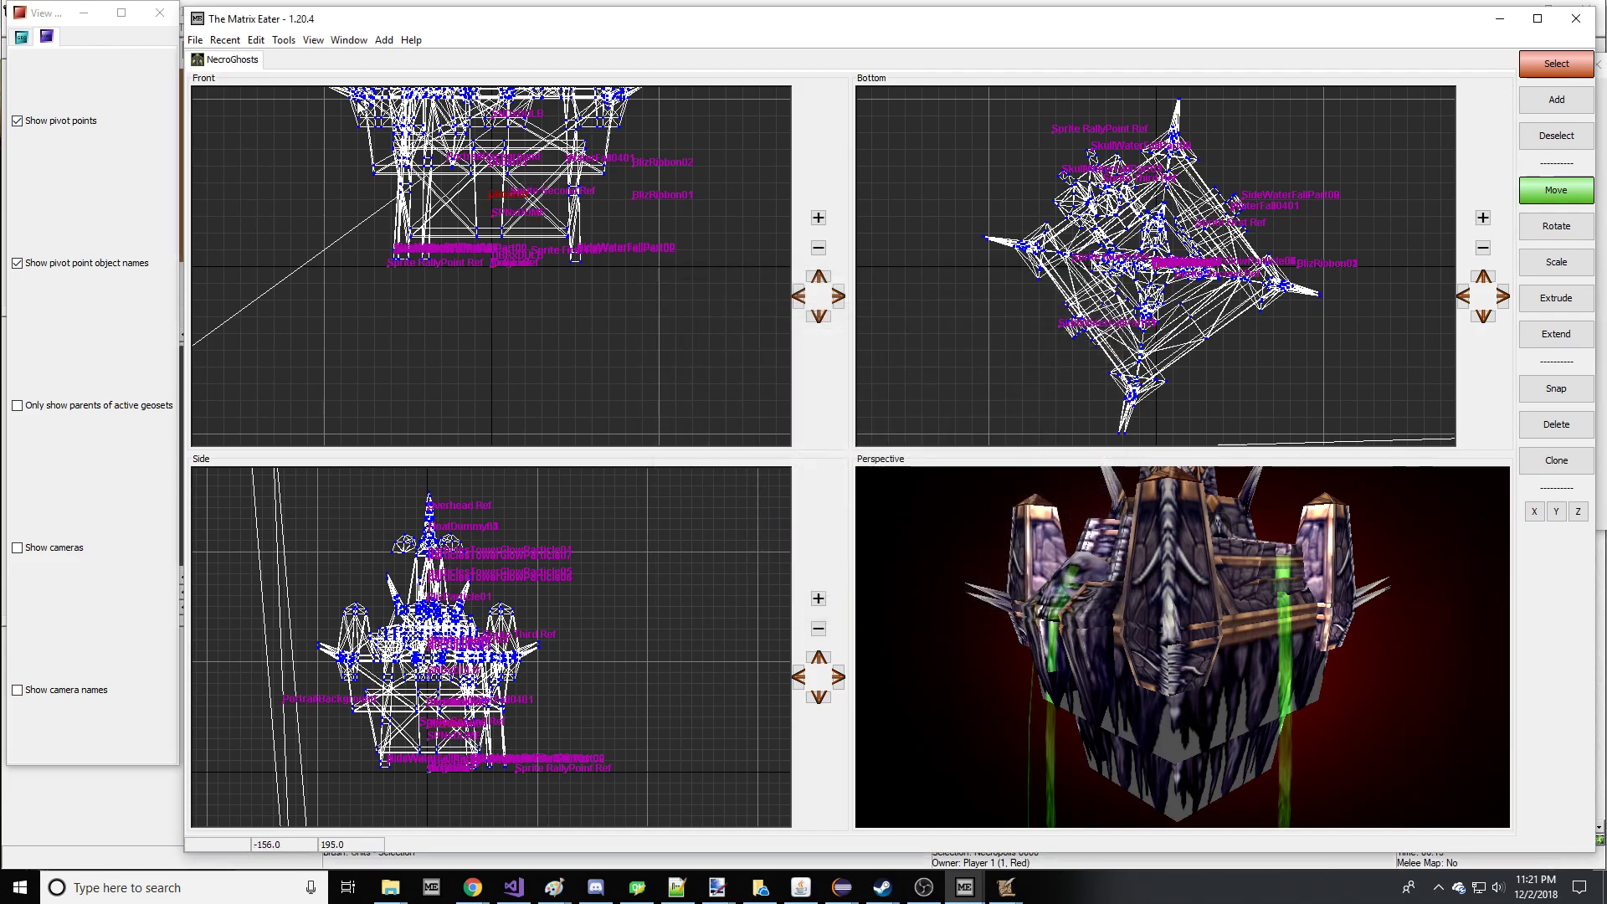
- Start editing and deleting the model's components, and leave out all of its geosets
{"action": "left_click", "coordinate": [191, 40]}
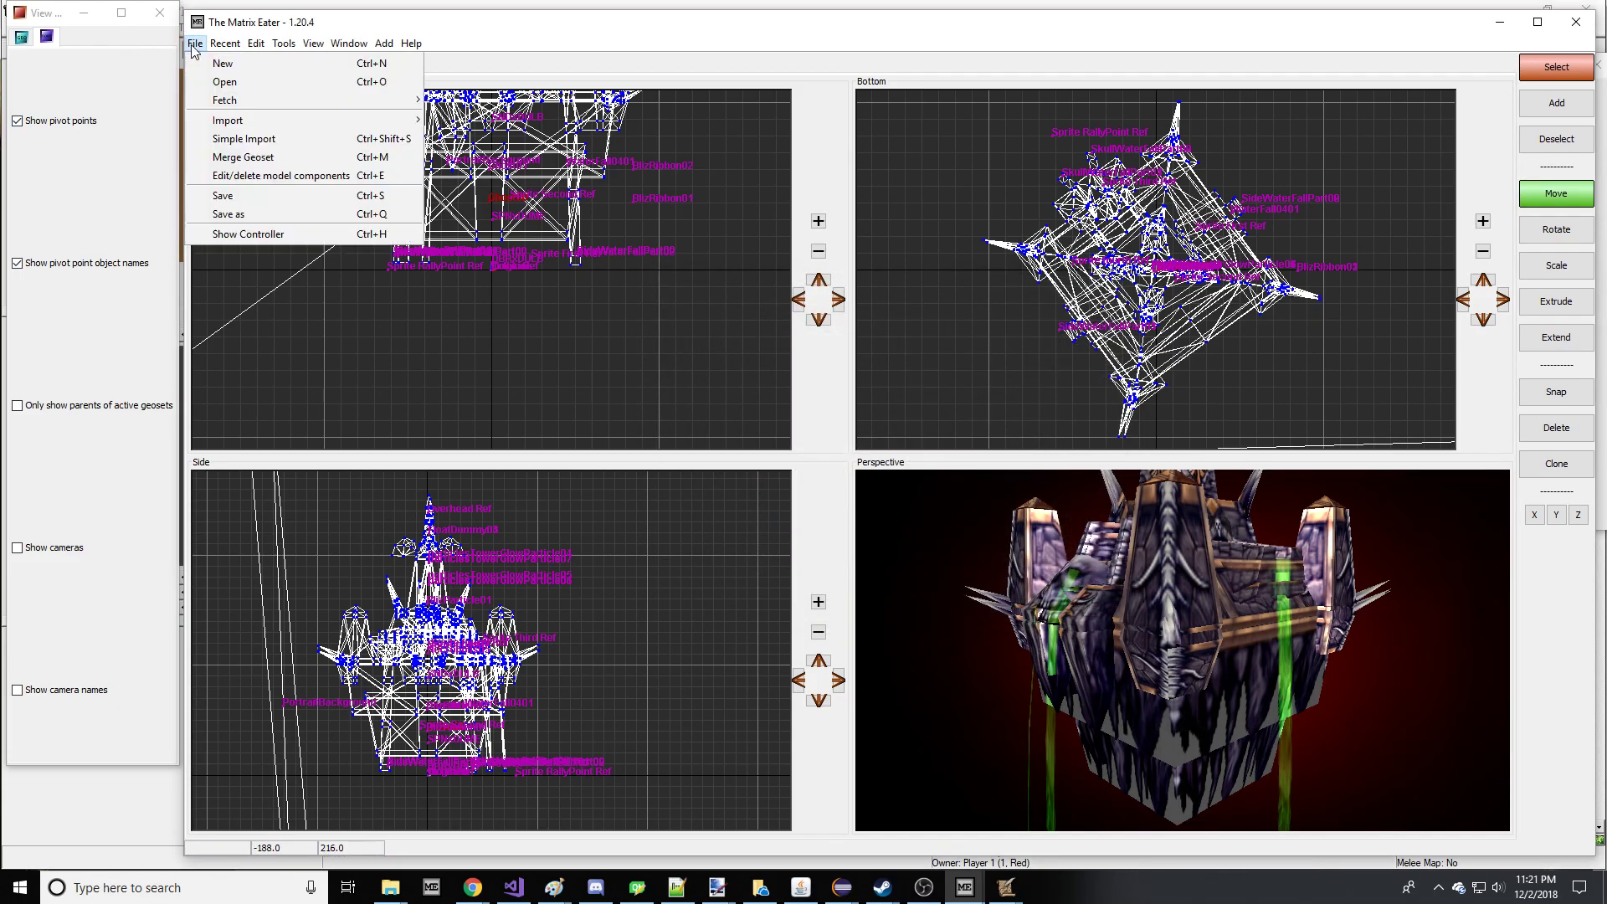
{"action": "left_click", "coordinate": [300, 179]}
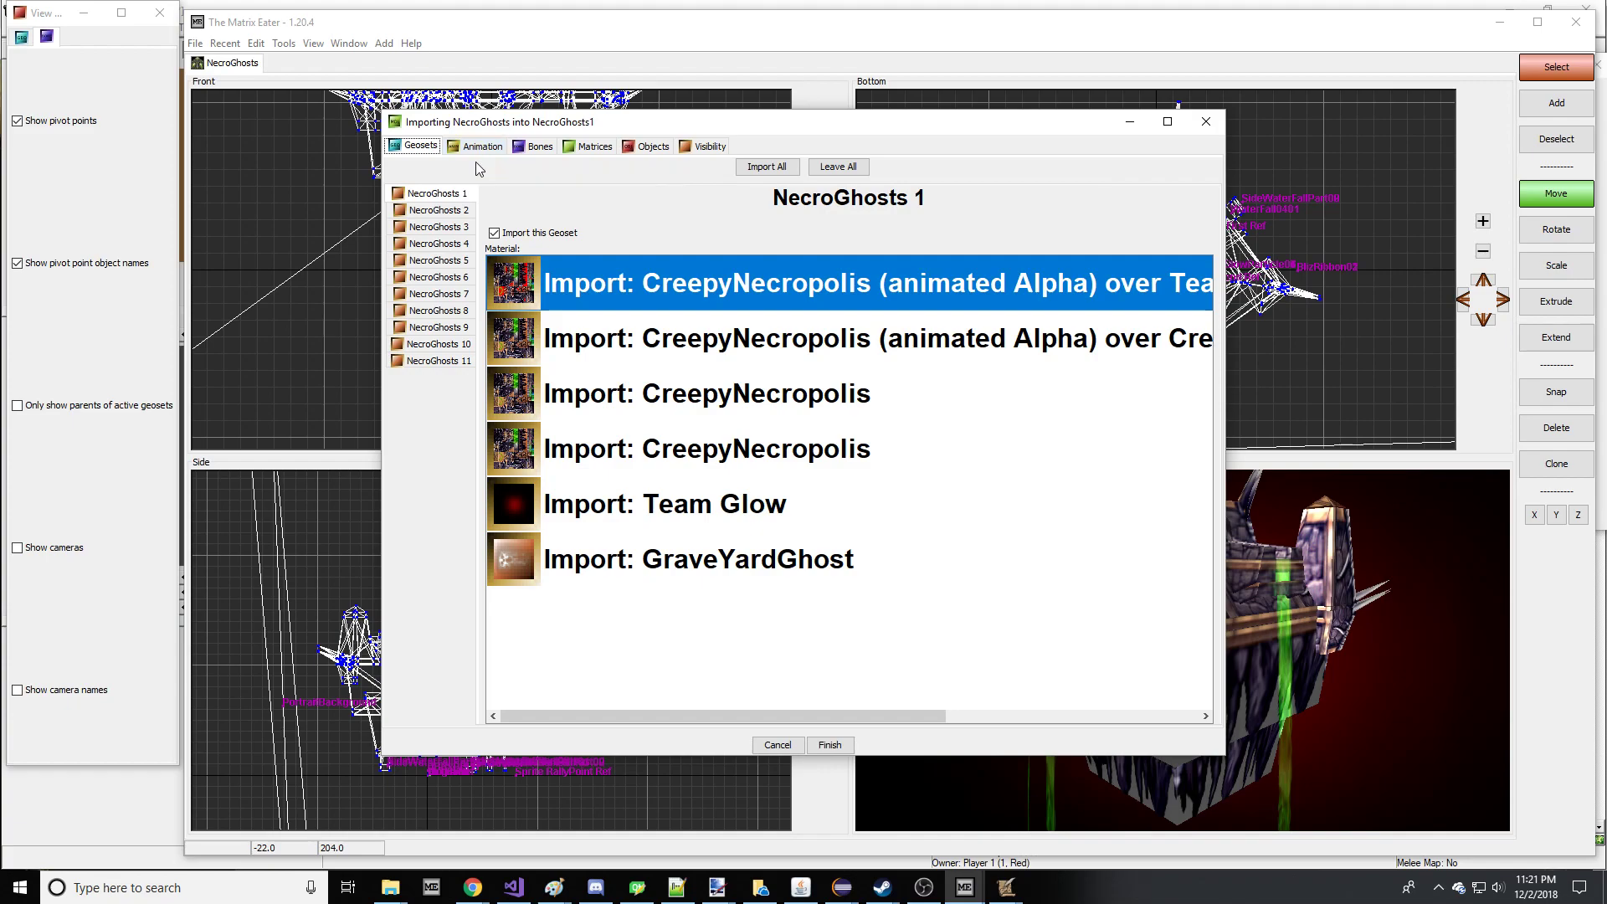
{"action": "left_click", "coordinate": [852, 168]}
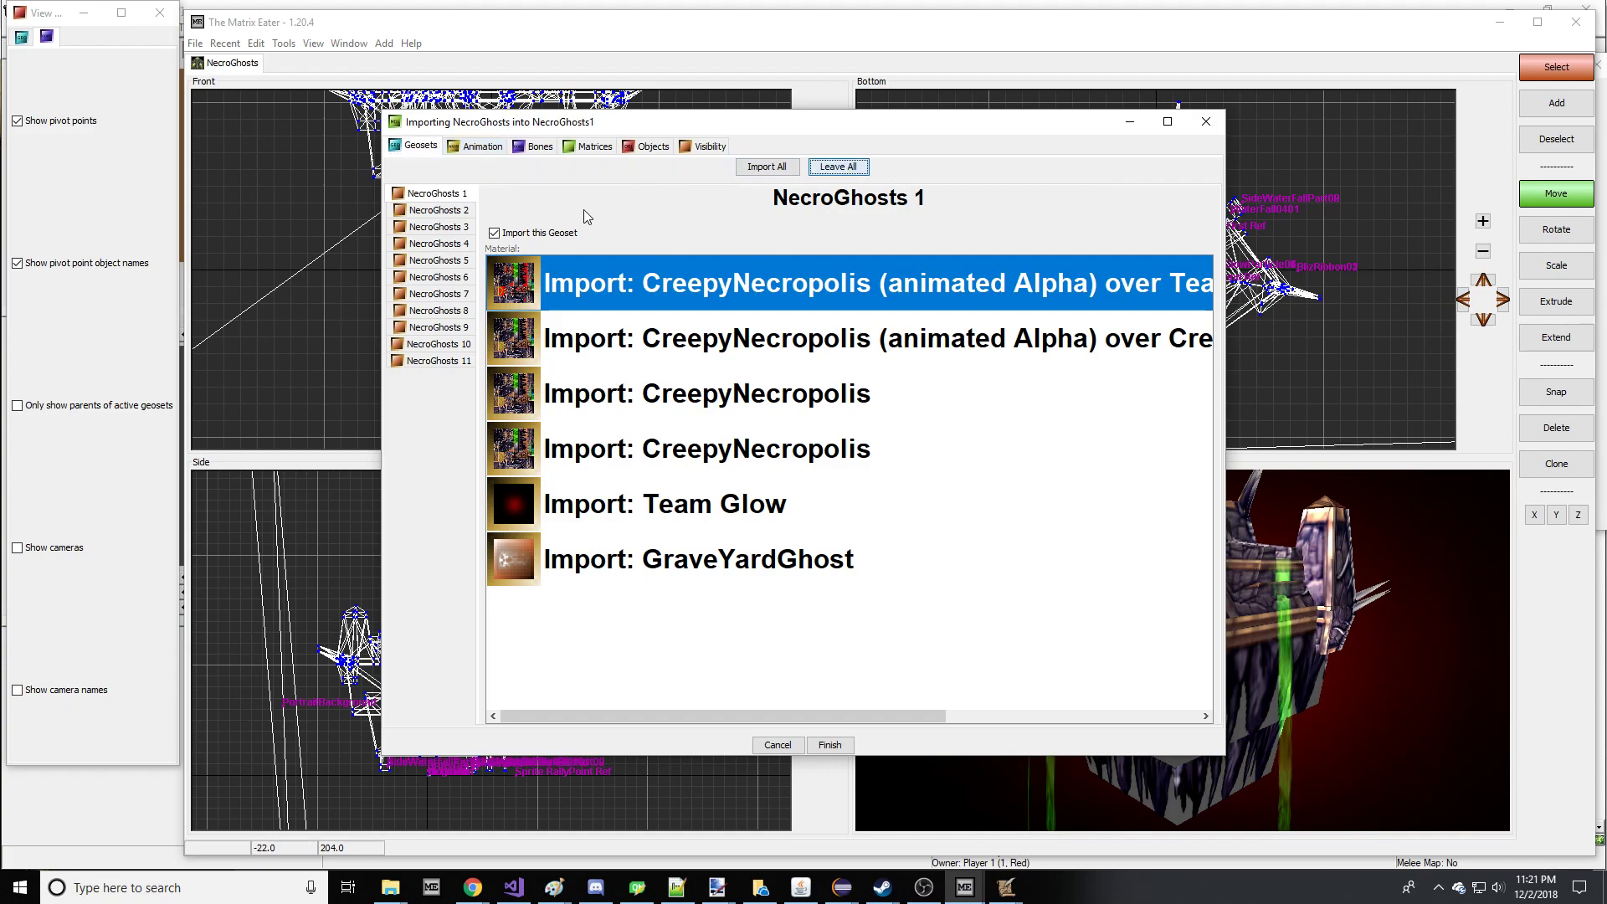
- Switch to the World Editor to look at the ghosts circling the Necropolis, and return to the component import dialog
{"action": "left_click", "coordinate": [350, 341]}
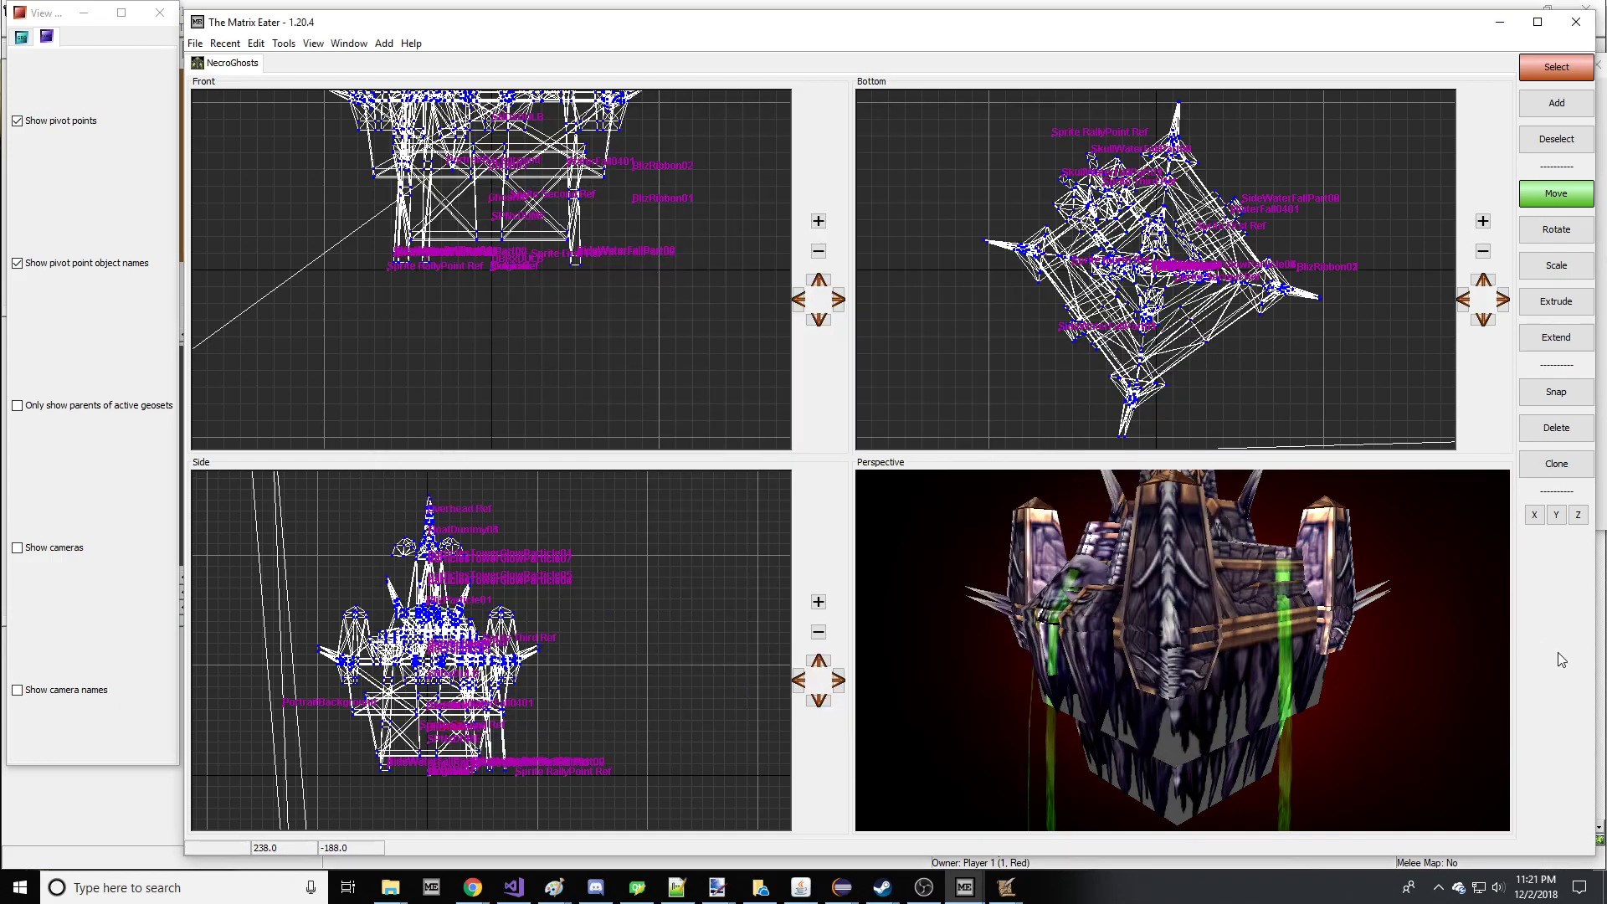
{"action": "mouse_move", "coordinate": [1006, 886]}
{"action": "left_click", "coordinate": [921, 825]}
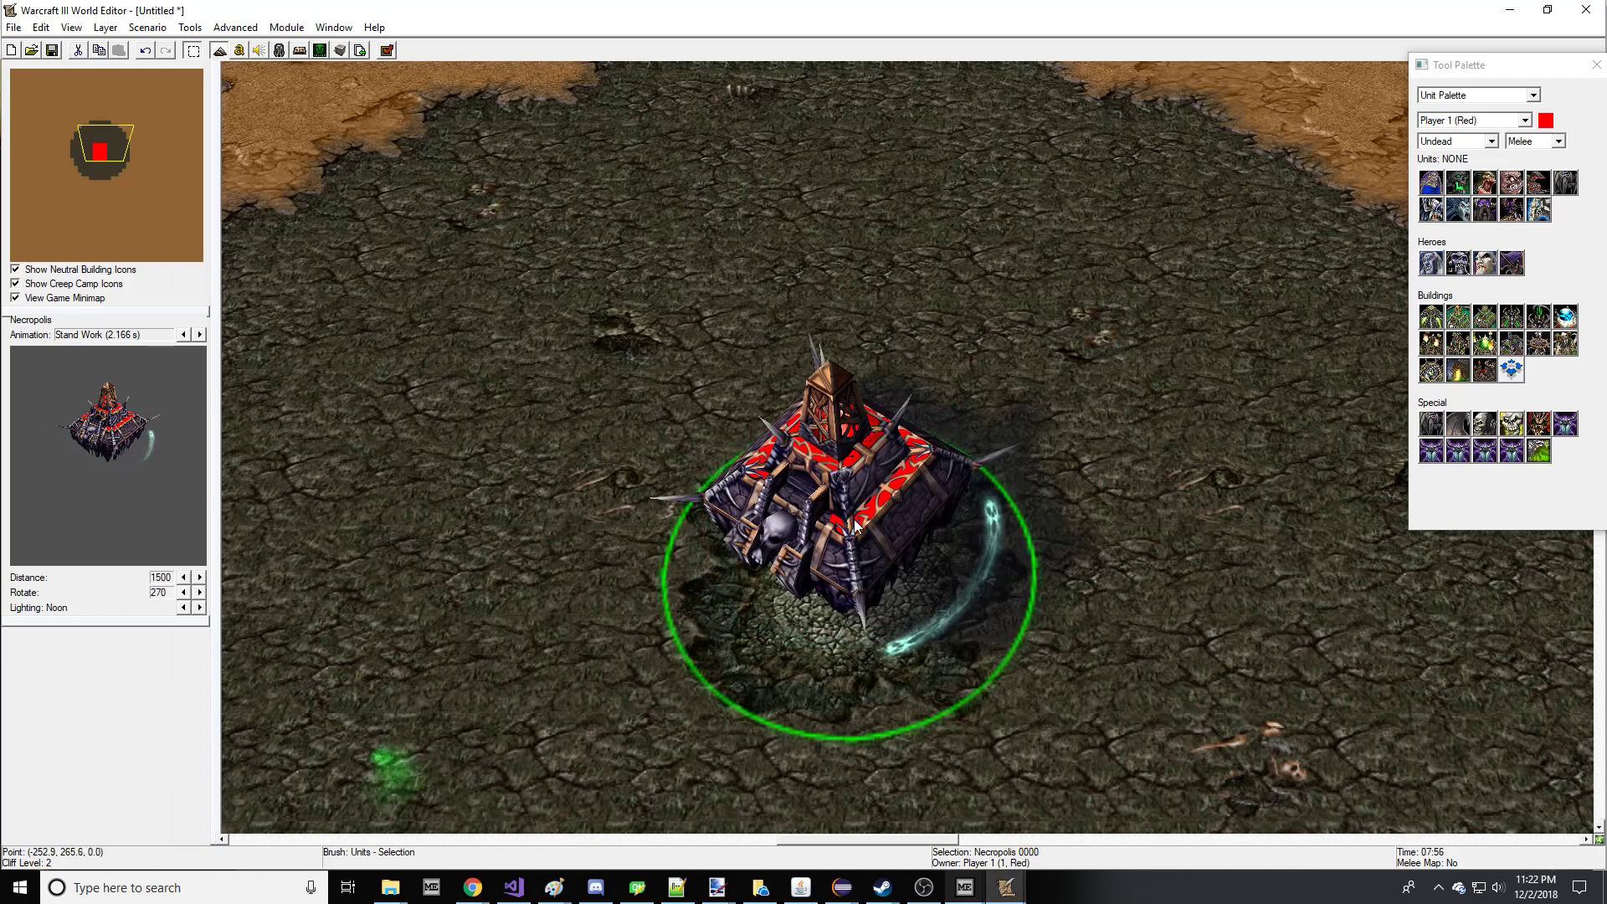
{"action": "mouse_move", "coordinate": [964, 887]}
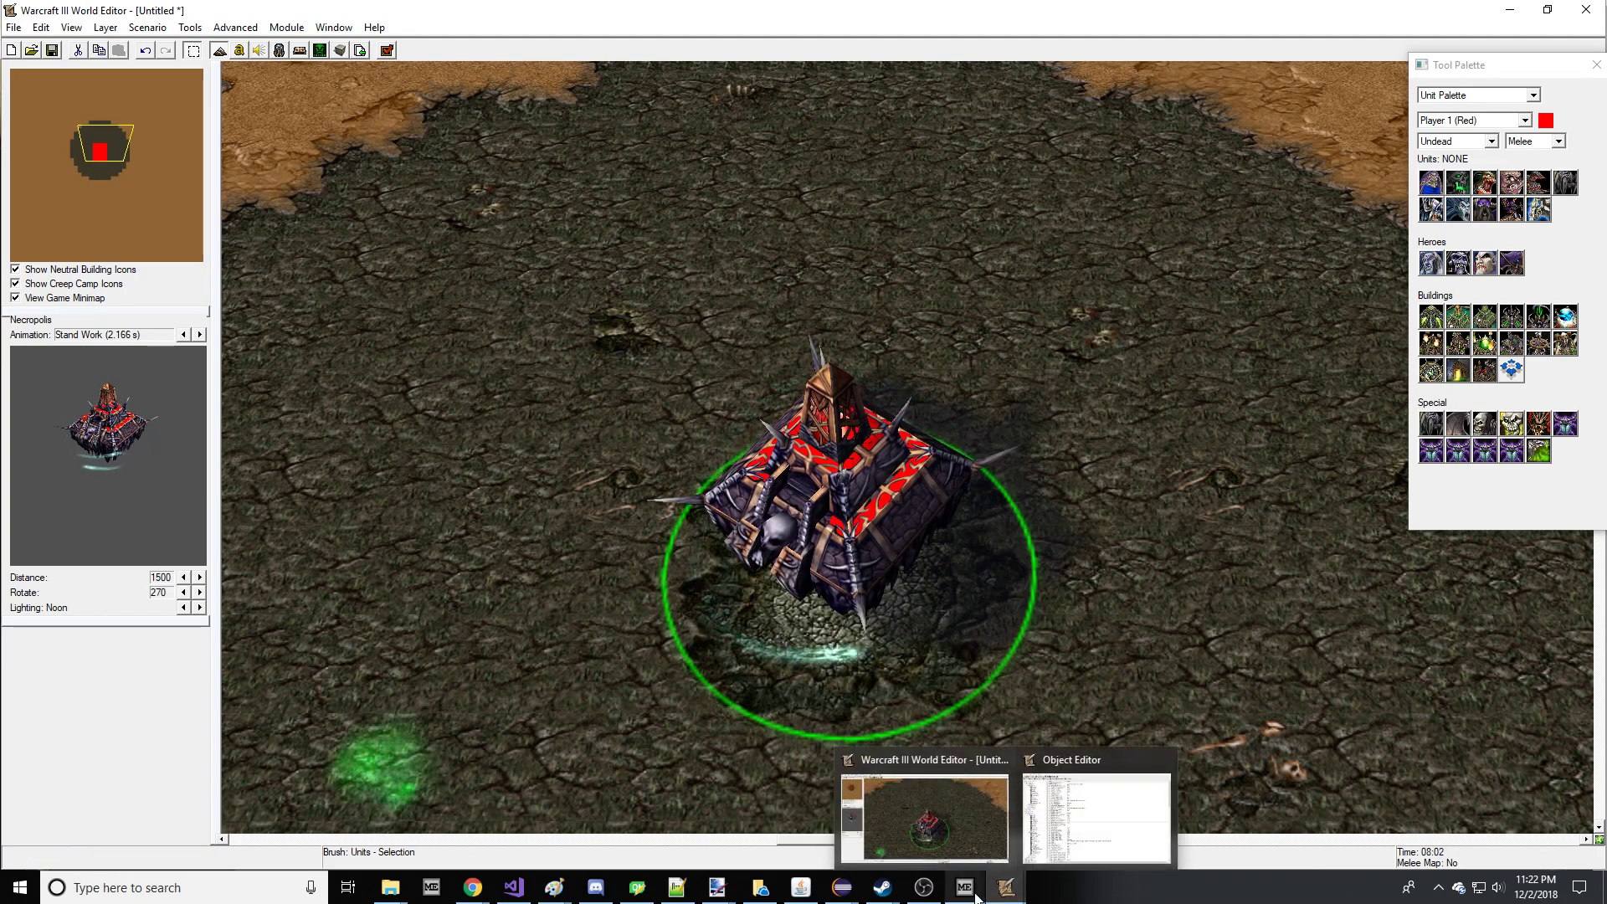
{"action": "left_click", "coordinate": [1088, 816]}
- Leave out all animation sequences except Stand Work
{"action": "left_click", "coordinate": [461, 149]}
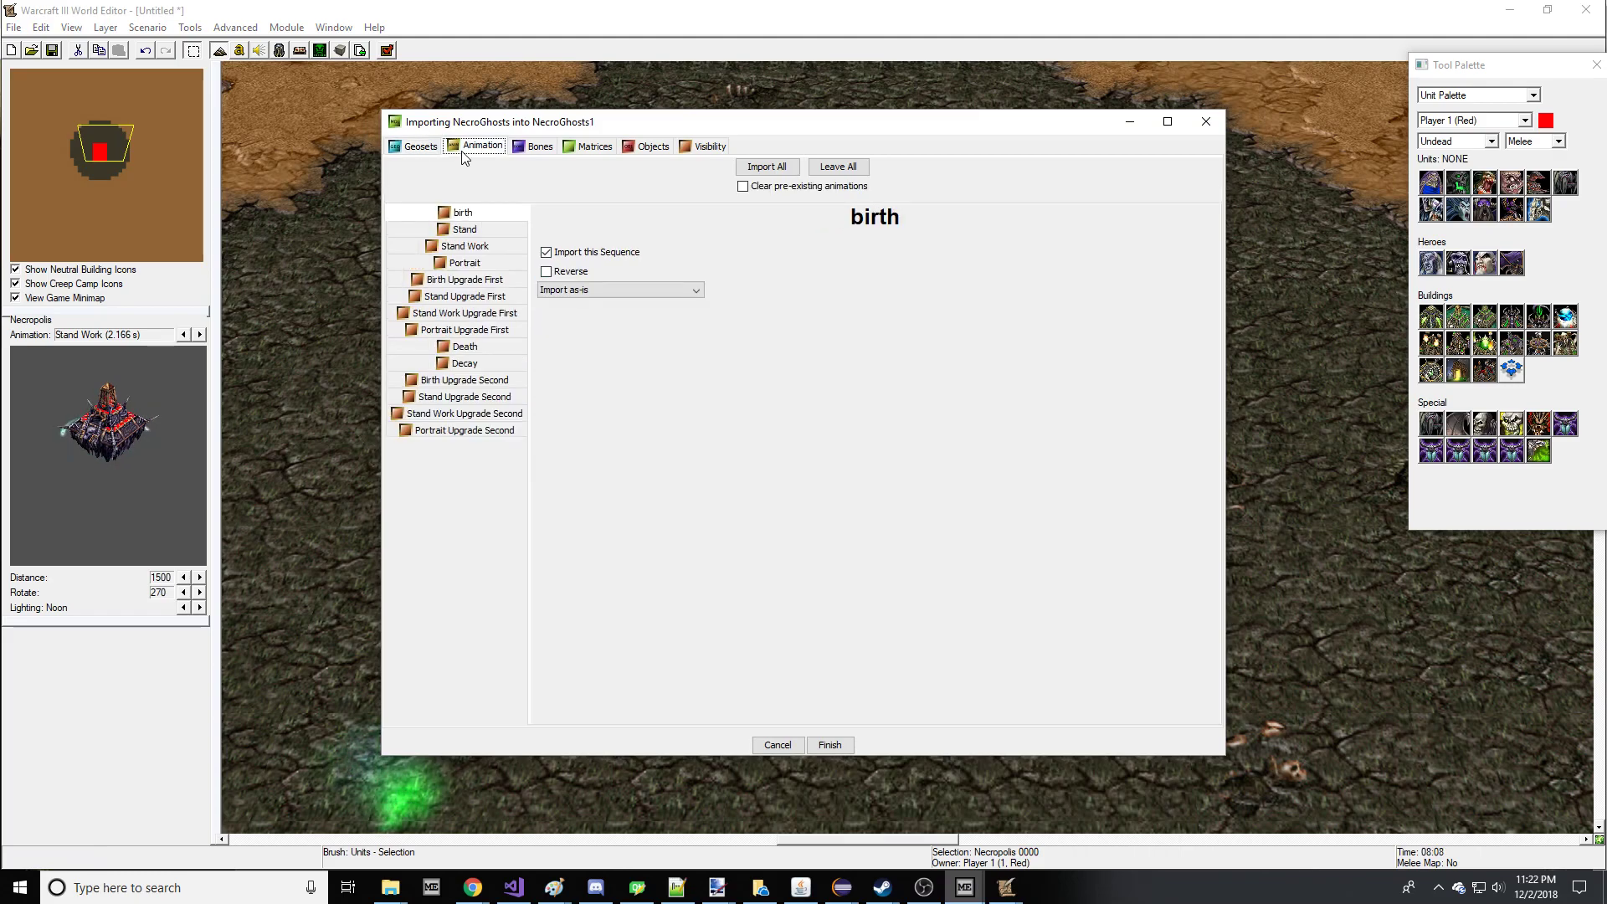
{"action": "left_click", "coordinate": [827, 168]}
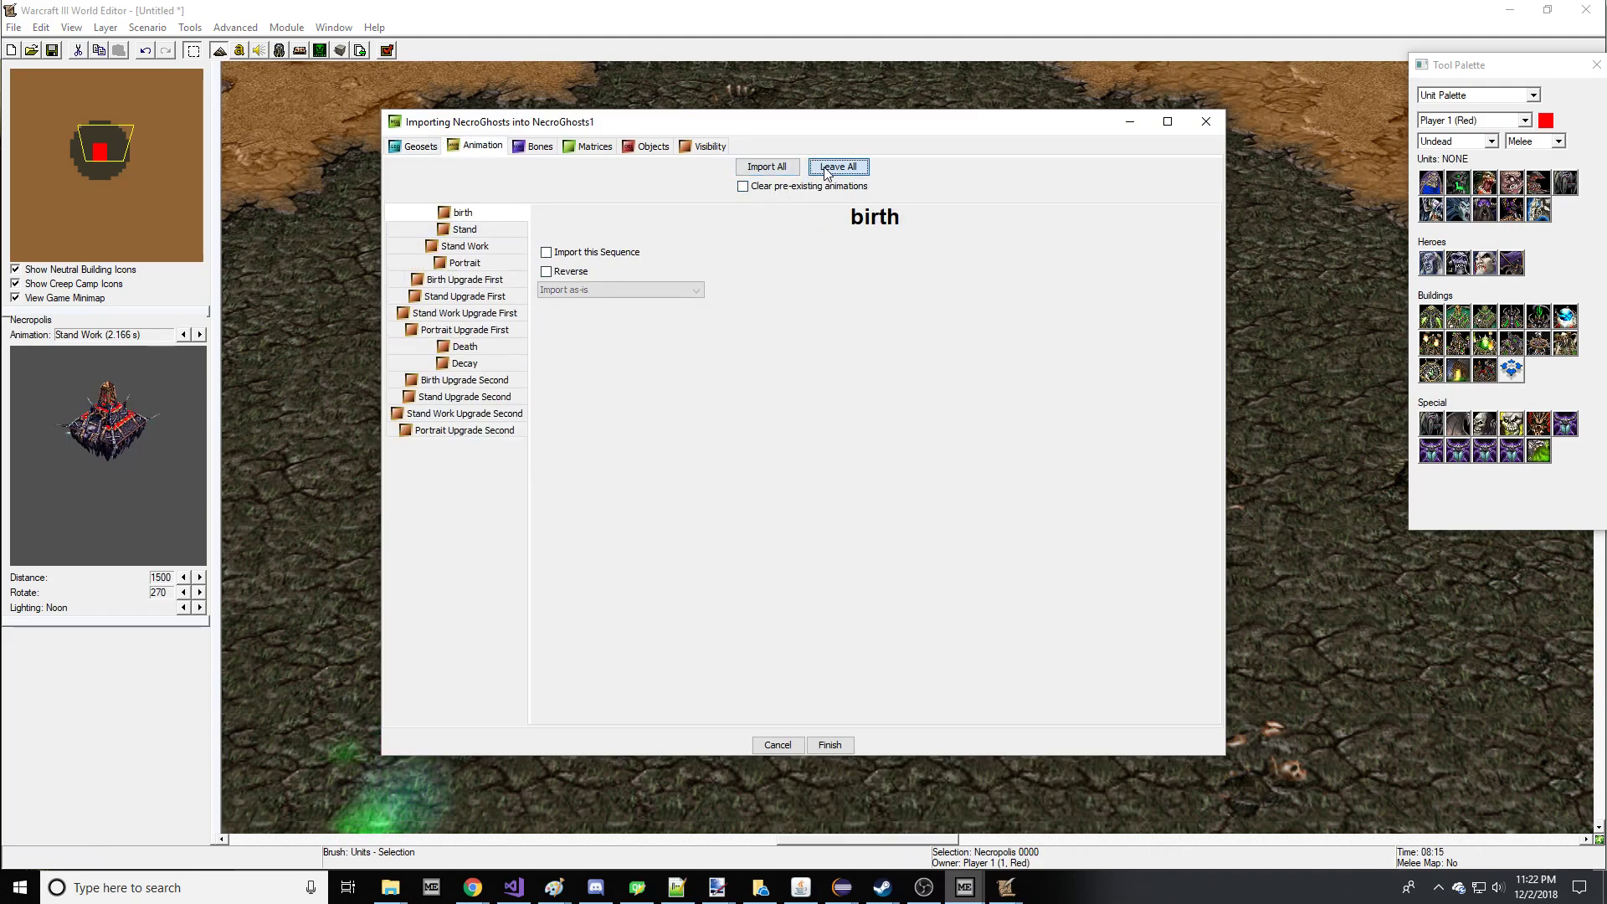
{"action": "left_click", "coordinate": [474, 249]}
{"action": "left_click", "coordinate": [576, 258]}
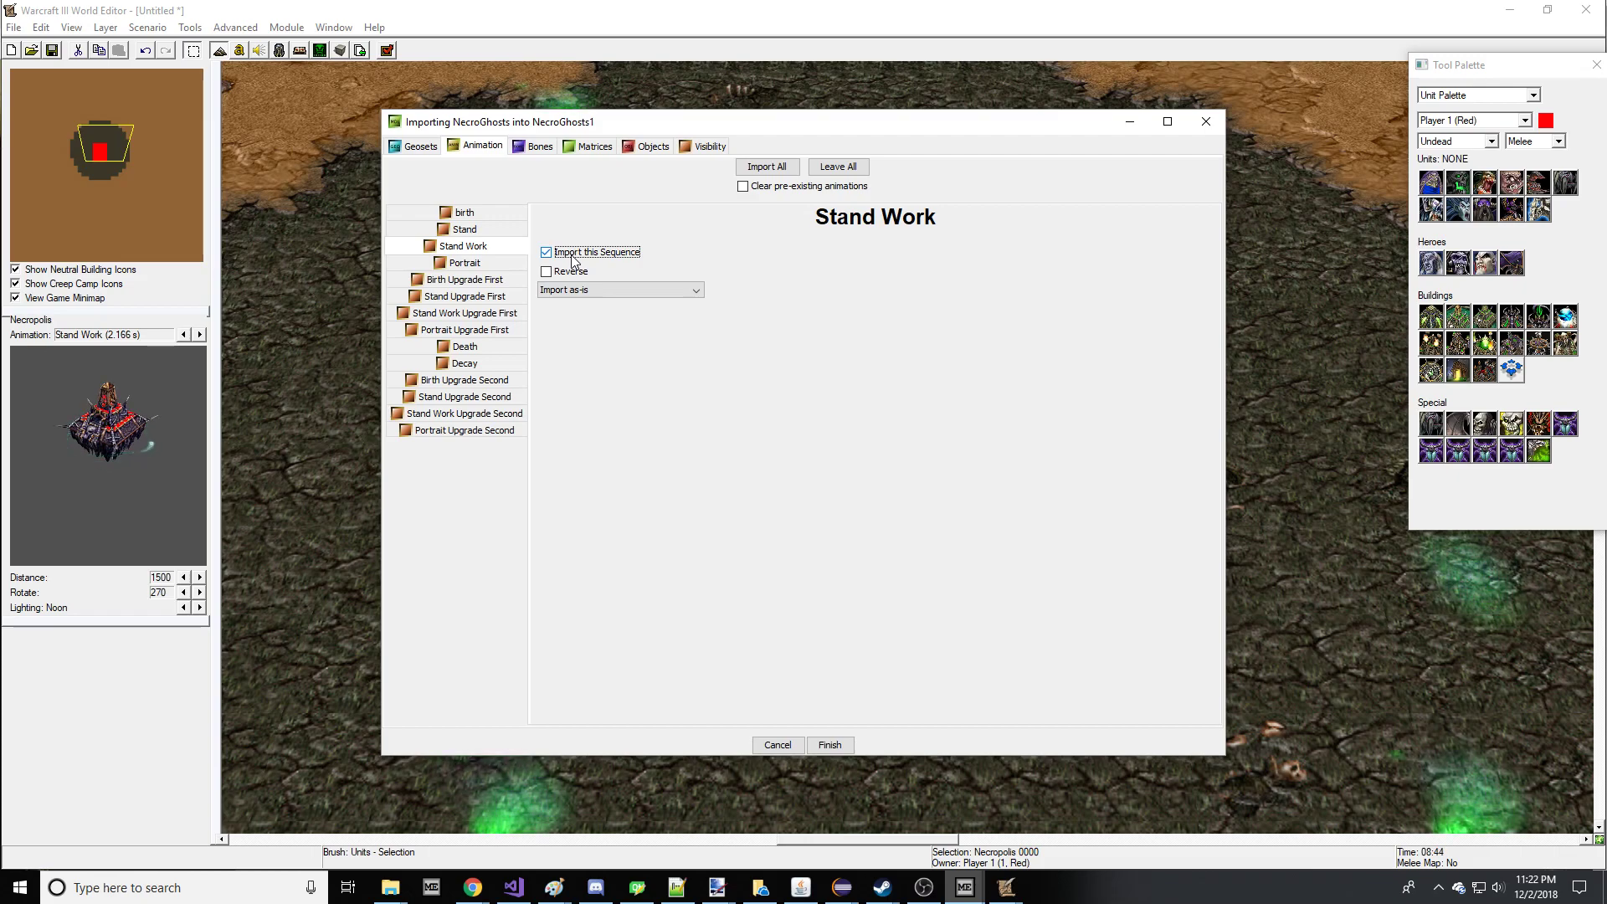
- Set the Stand Work sequence to be imported with its name changed to "Stand"
{"action": "left_click", "coordinate": [606, 289]}
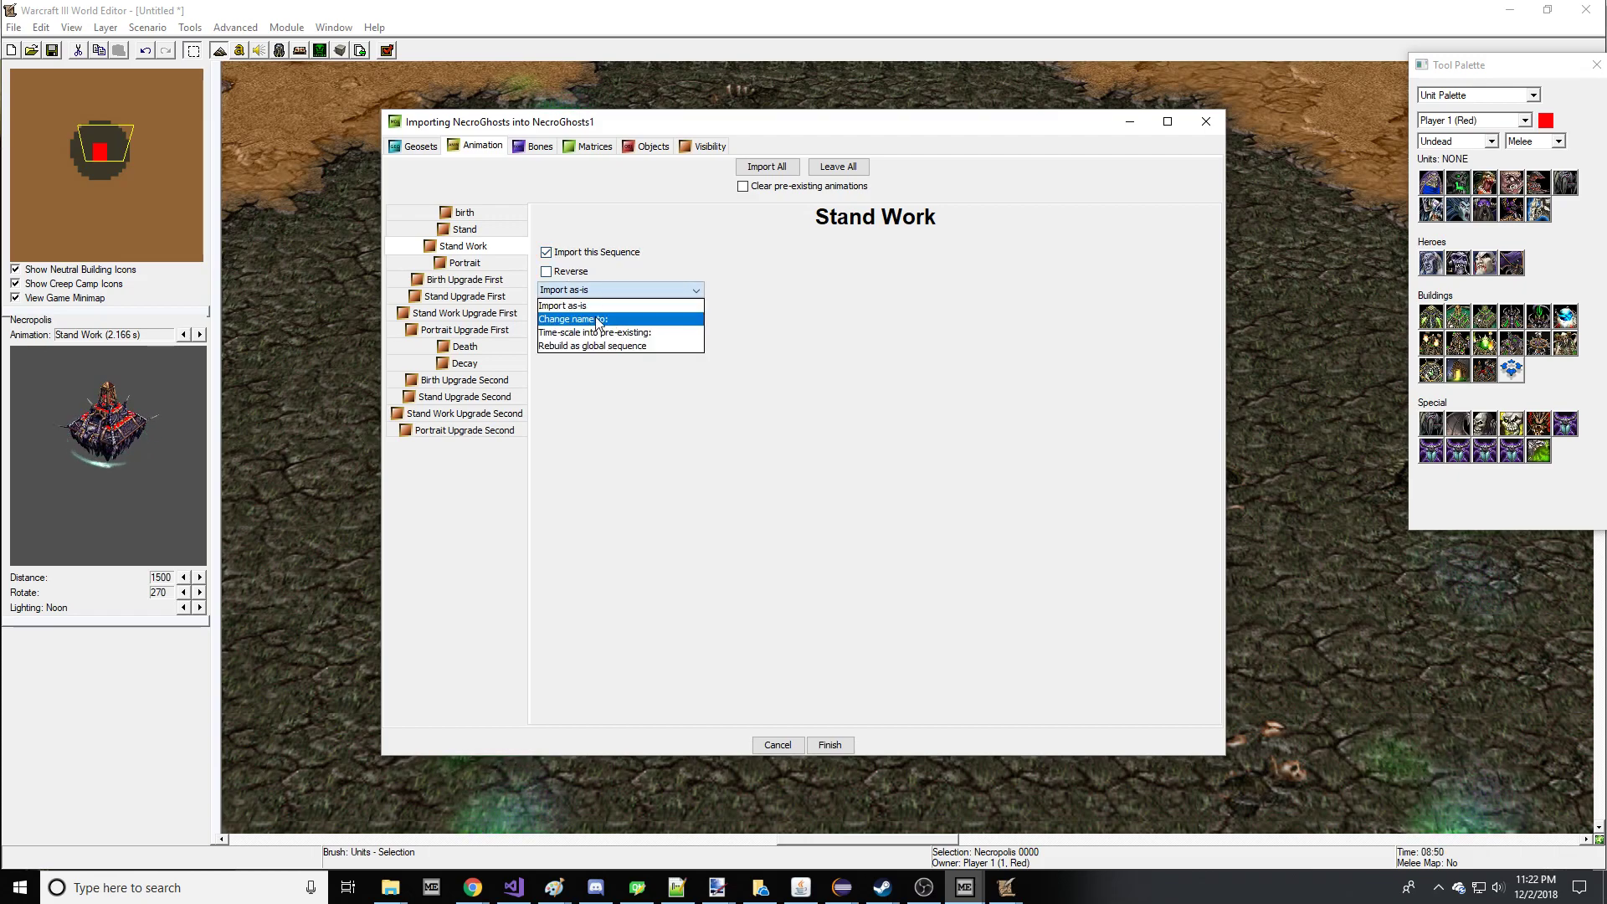
{"action": "left_click", "coordinate": [611, 305]}
{"action": "key", "text": "BackSpace"}
{"action": "key", "text": "BackSpace"}
{"action": "key", "text": "BackSpace"}
{"action": "key", "text": "BackSpace"}
{"action": "key", "text": "BackSpace"}
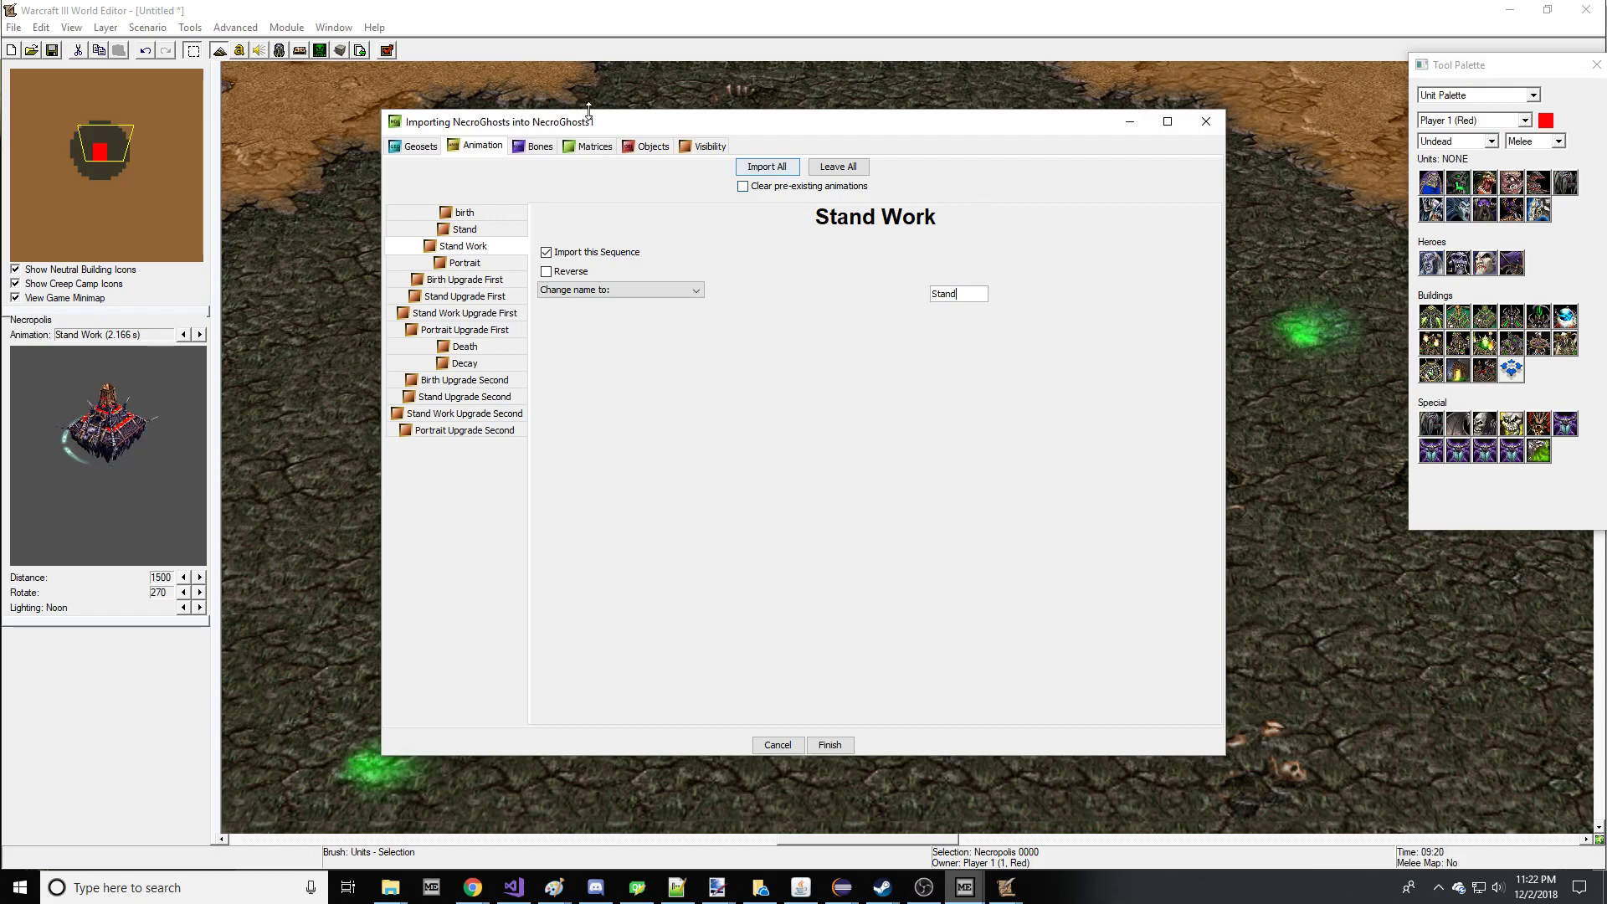
- Exclude every object from the import except the ribbon emitters BlizRibbon01 and BlizRibbon02
{"action": "left_click", "coordinate": [643, 149]}
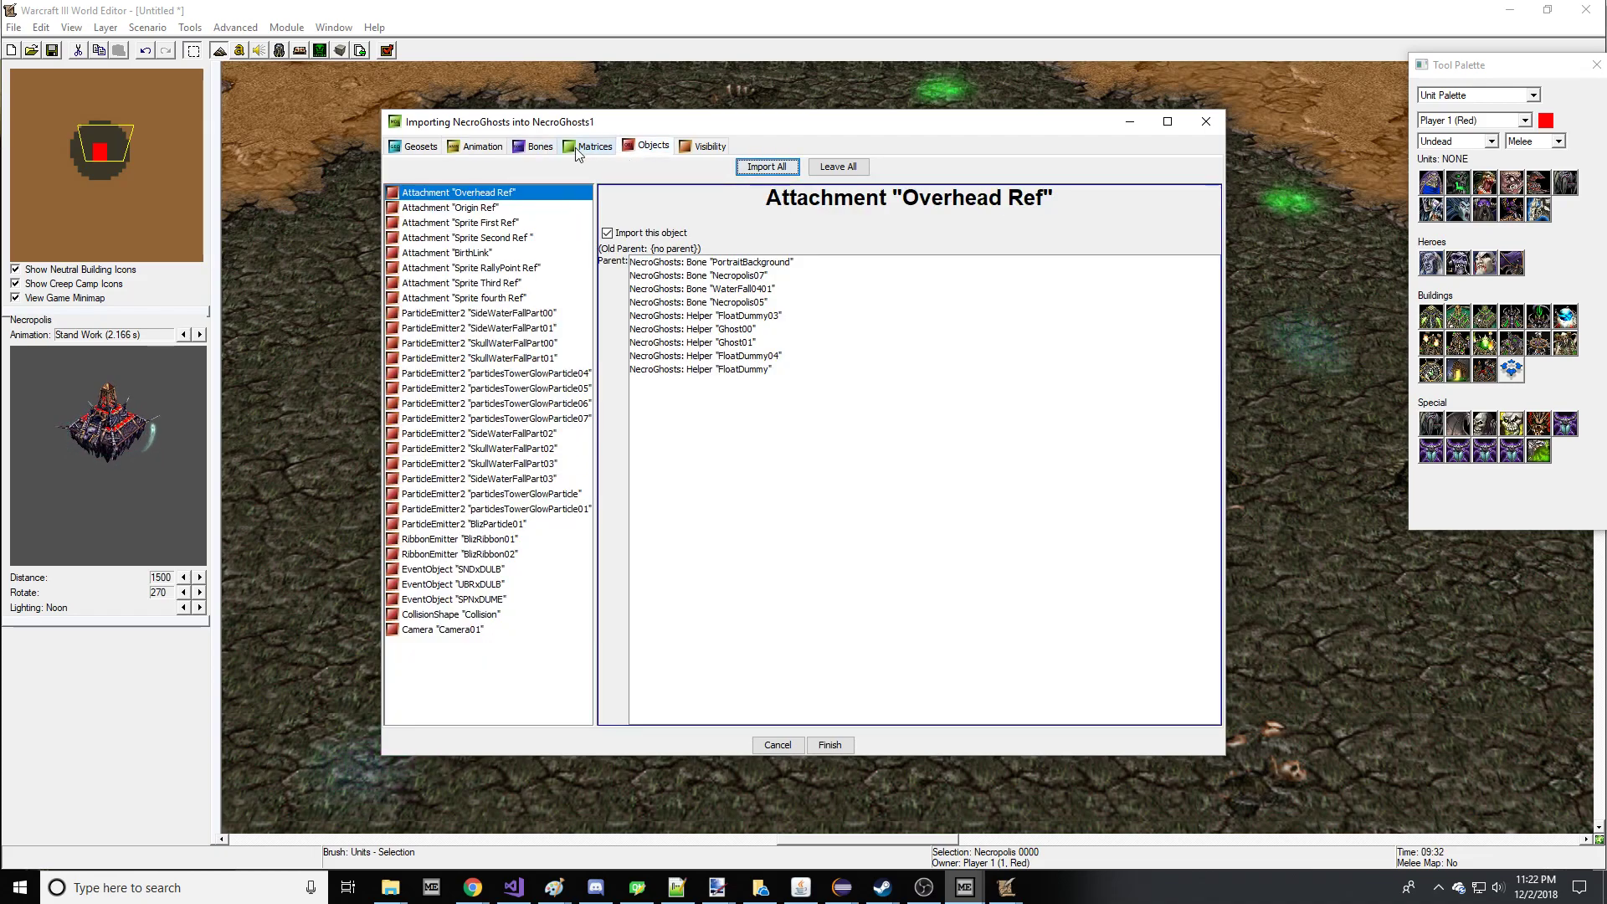
{"action": "left_click", "coordinate": [637, 147]}
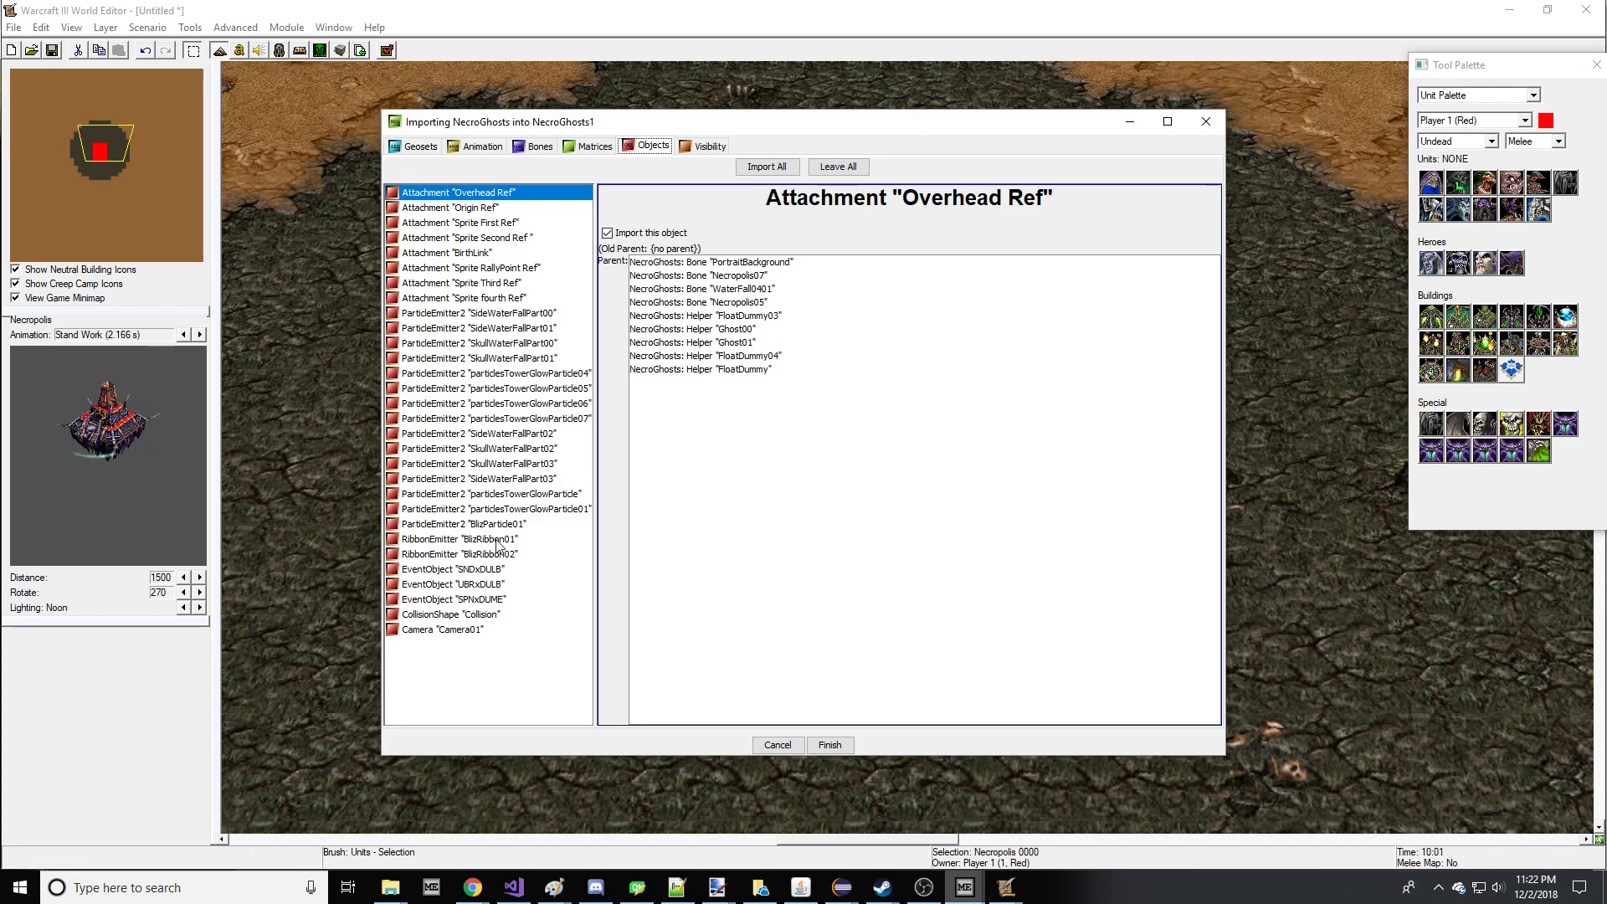
{"action": "left_click", "coordinate": [422, 541]}
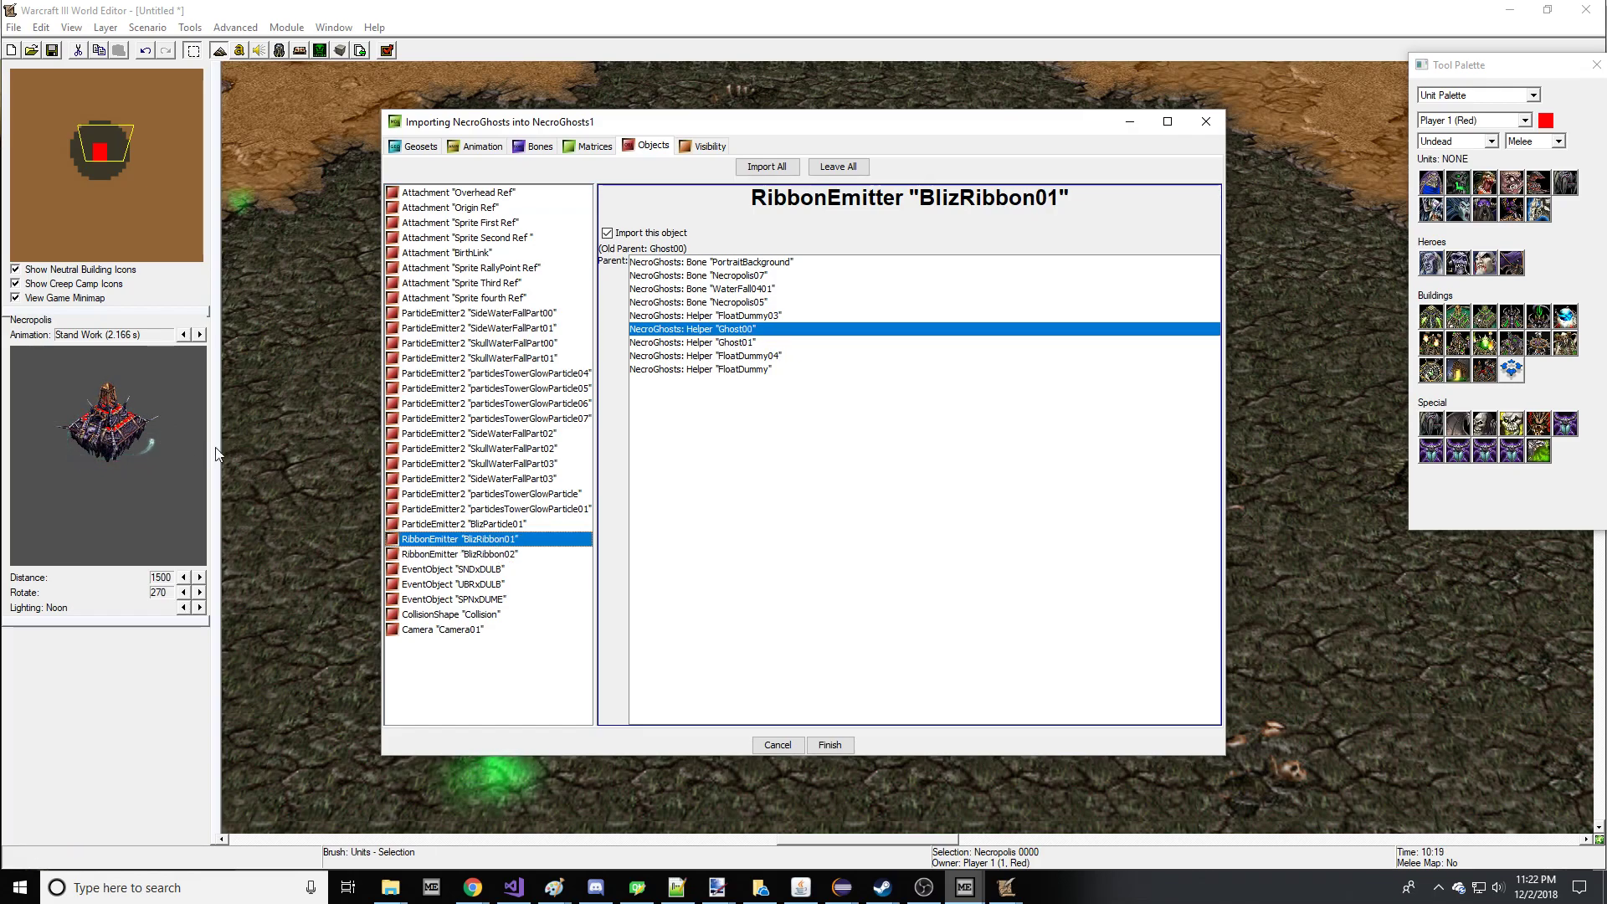
{"action": "left_click", "coordinate": [444, 629]}
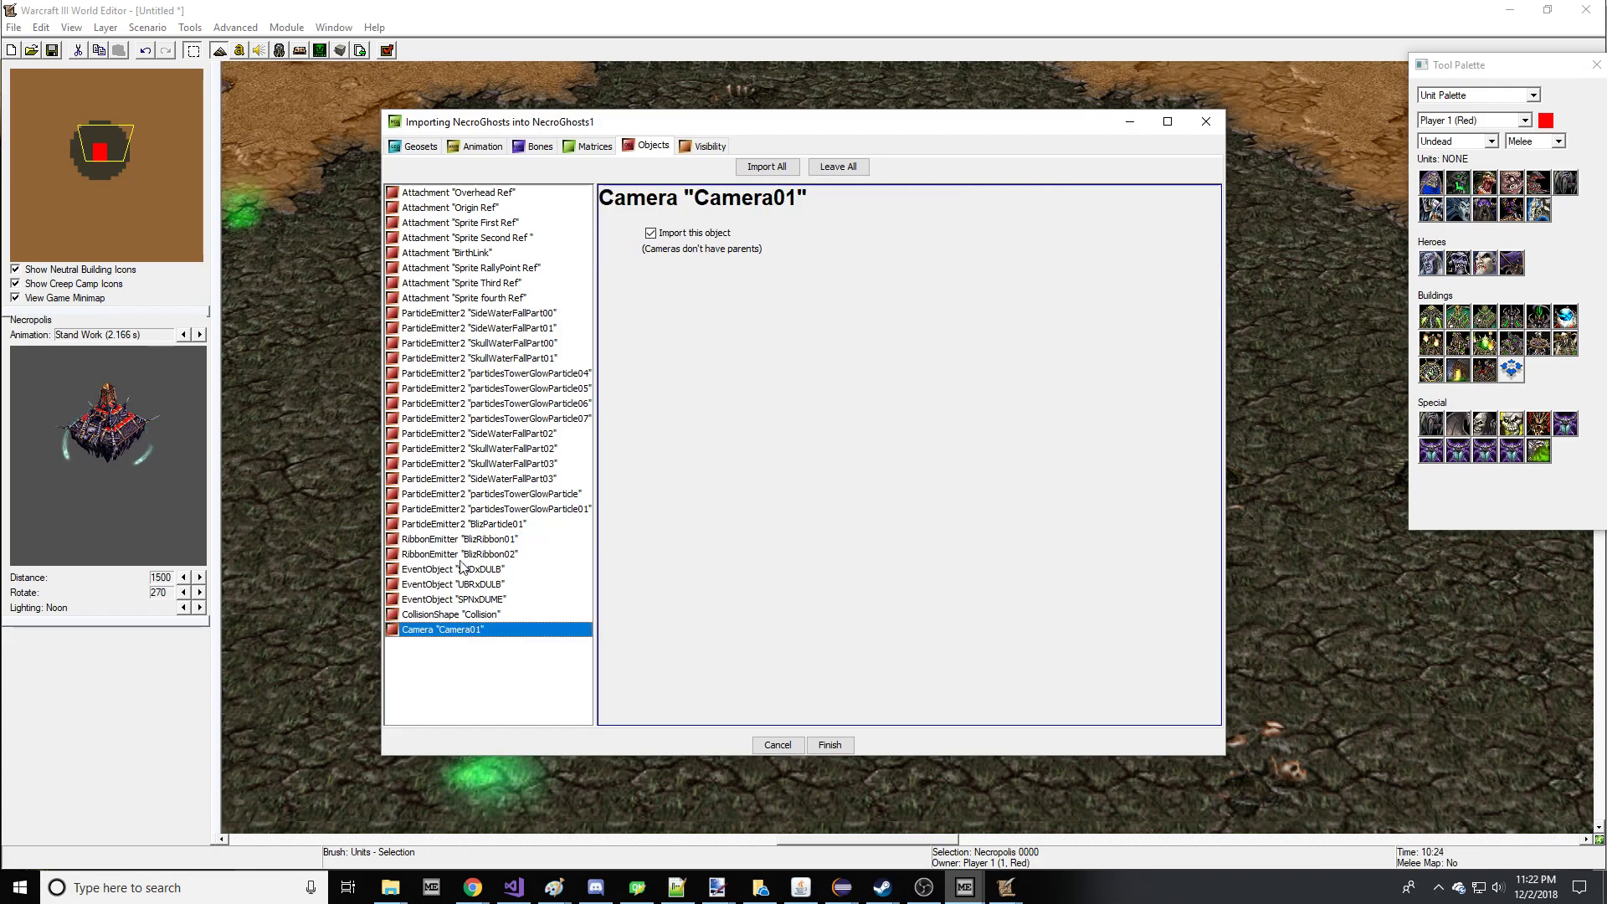
{"action": "left_click", "coordinate": [462, 196], "text": "shift"}
{"action": "left_click", "coordinate": [521, 553], "text": "ctrl"}
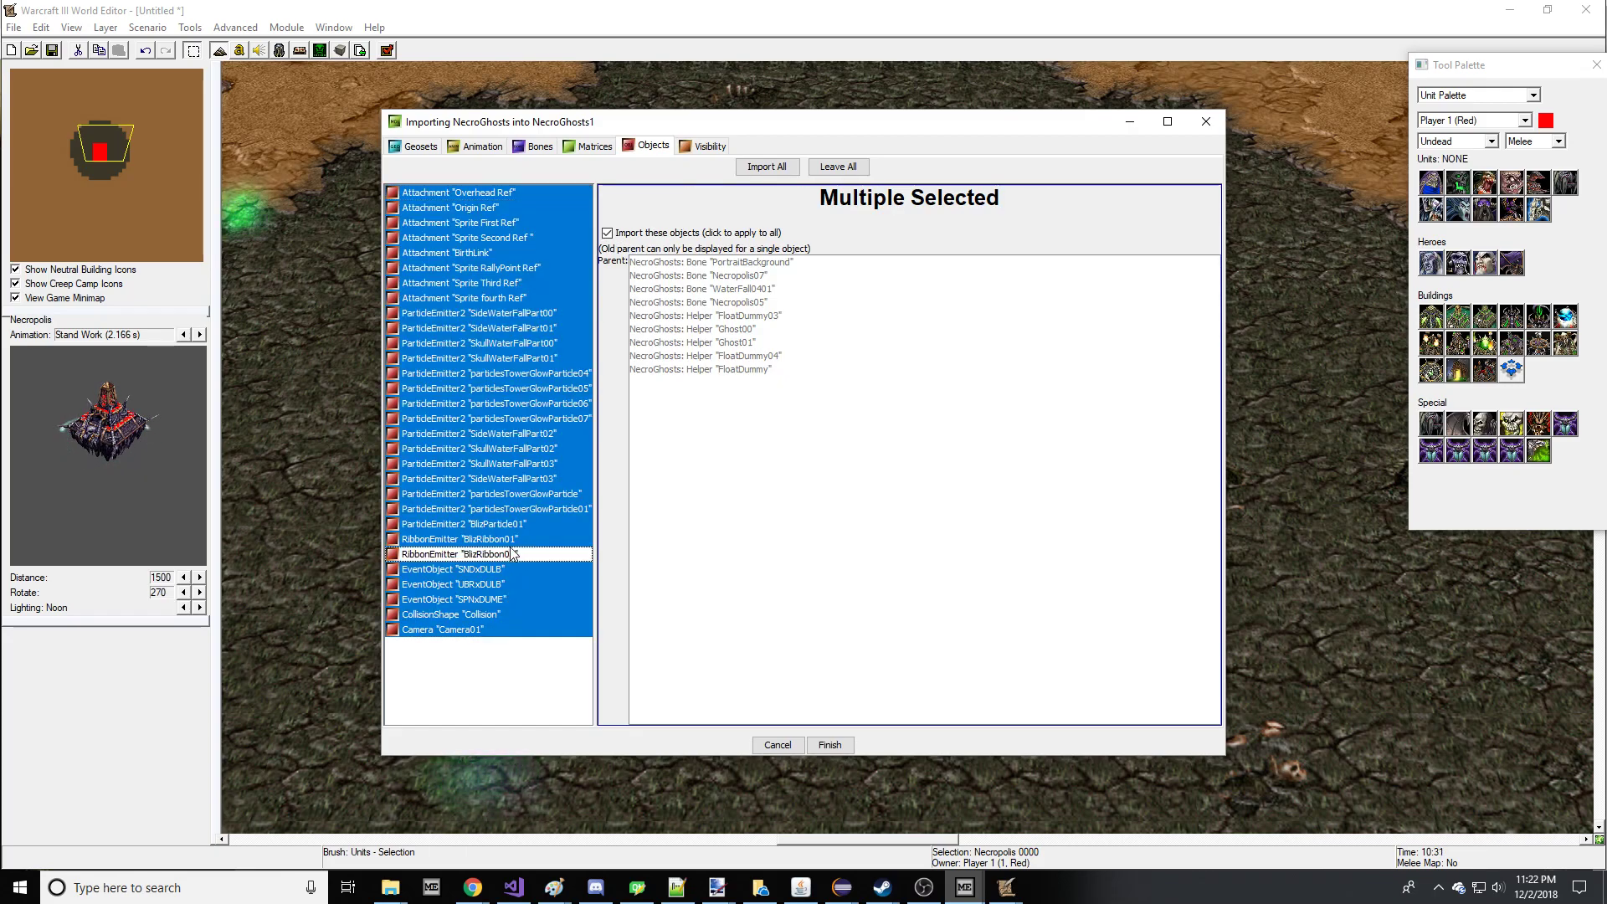
{"action": "left_click", "coordinate": [516, 540], "text": "ctrl"}
{"action": "left_click", "coordinate": [635, 235]}
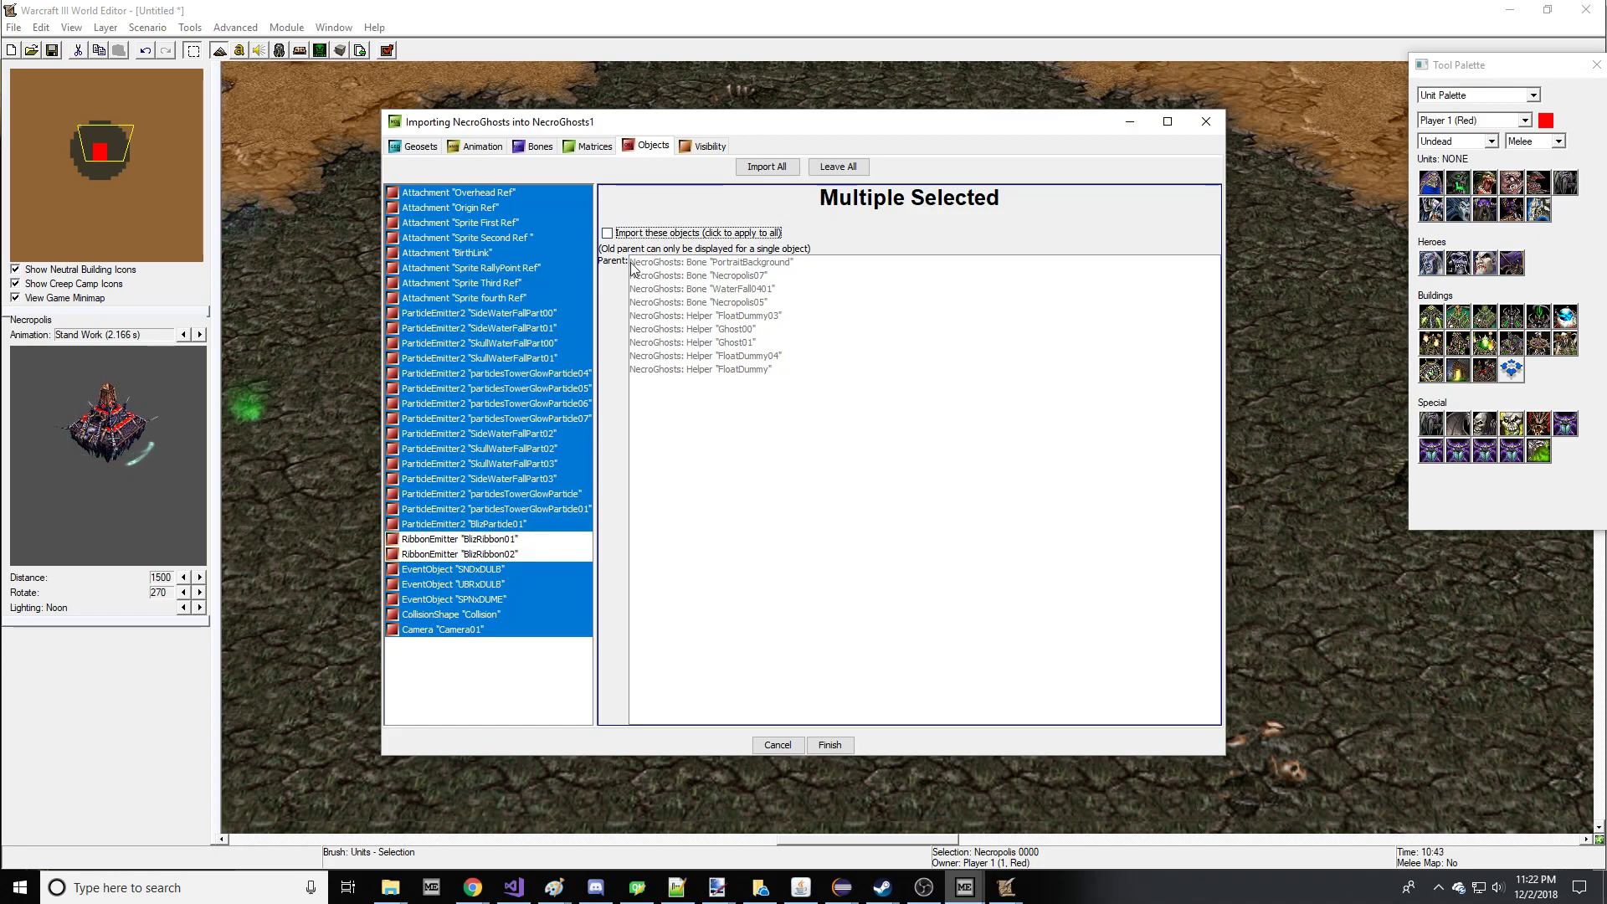
- Review the import settings and parents of the ribbon emitters BlizRibbon01 and BlizRibbon02
{"action": "left_click", "coordinate": [514, 540]}
{"action": "left_click", "coordinate": [512, 554]}
{"action": "left_click", "coordinate": [508, 541]}
{"action": "left_click", "coordinate": [509, 553]}
{"action": "left_click", "coordinate": [511, 543]}
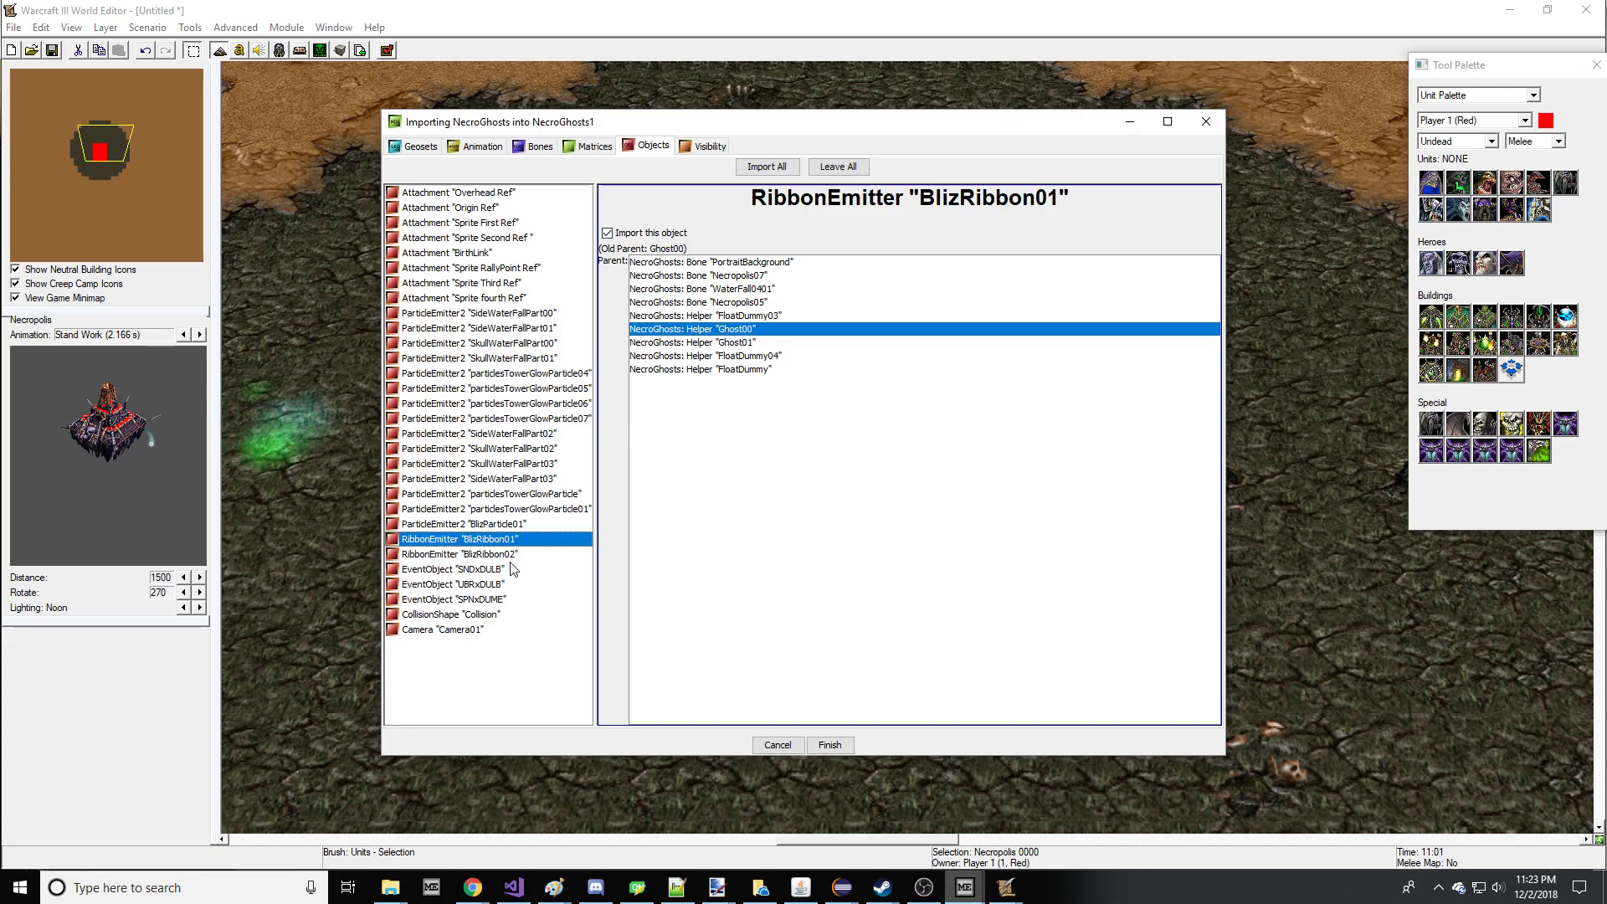
{"action": "left_click", "coordinate": [512, 555]}
- Uncheck all unused bones and helpers for import, and bring the World Editor map back to the front
{"action": "left_click", "coordinate": [536, 145]}
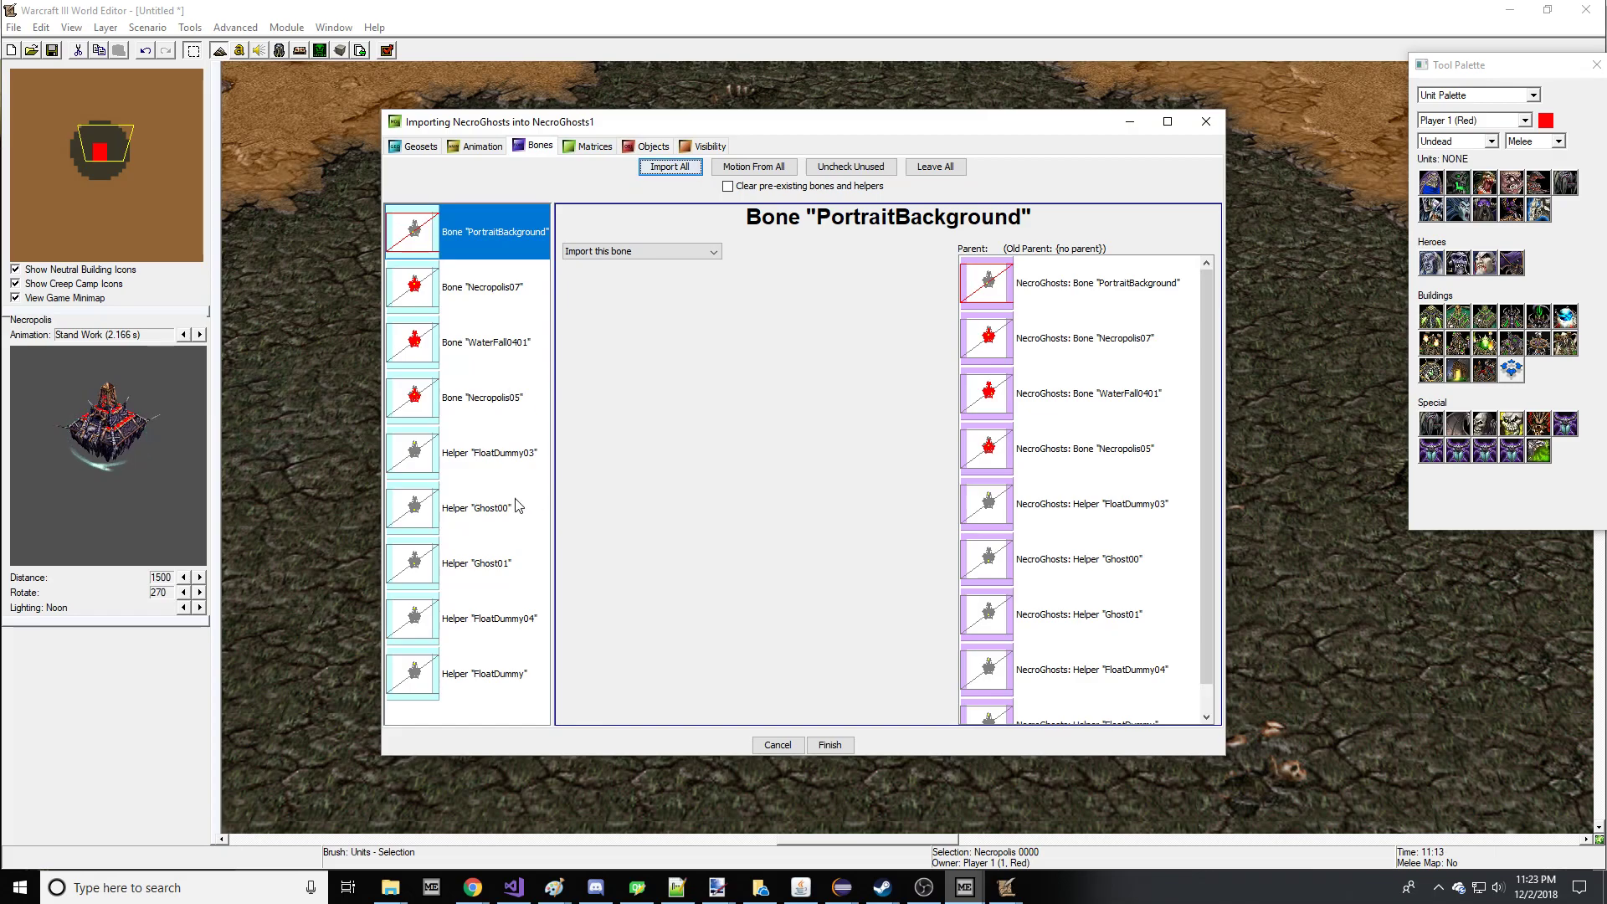
{"action": "mouse_move", "coordinate": [487, 243]}
{"action": "left_mouse_down"}
{"action": "mouse_move", "coordinate": [486, 653]}
{"action": "mouse_move", "coordinate": [456, 234]}
{"action": "mouse_move", "coordinate": [419, 381]}
{"action": "mouse_move", "coordinate": [466, 256]}
{"action": "left_mouse_up"}
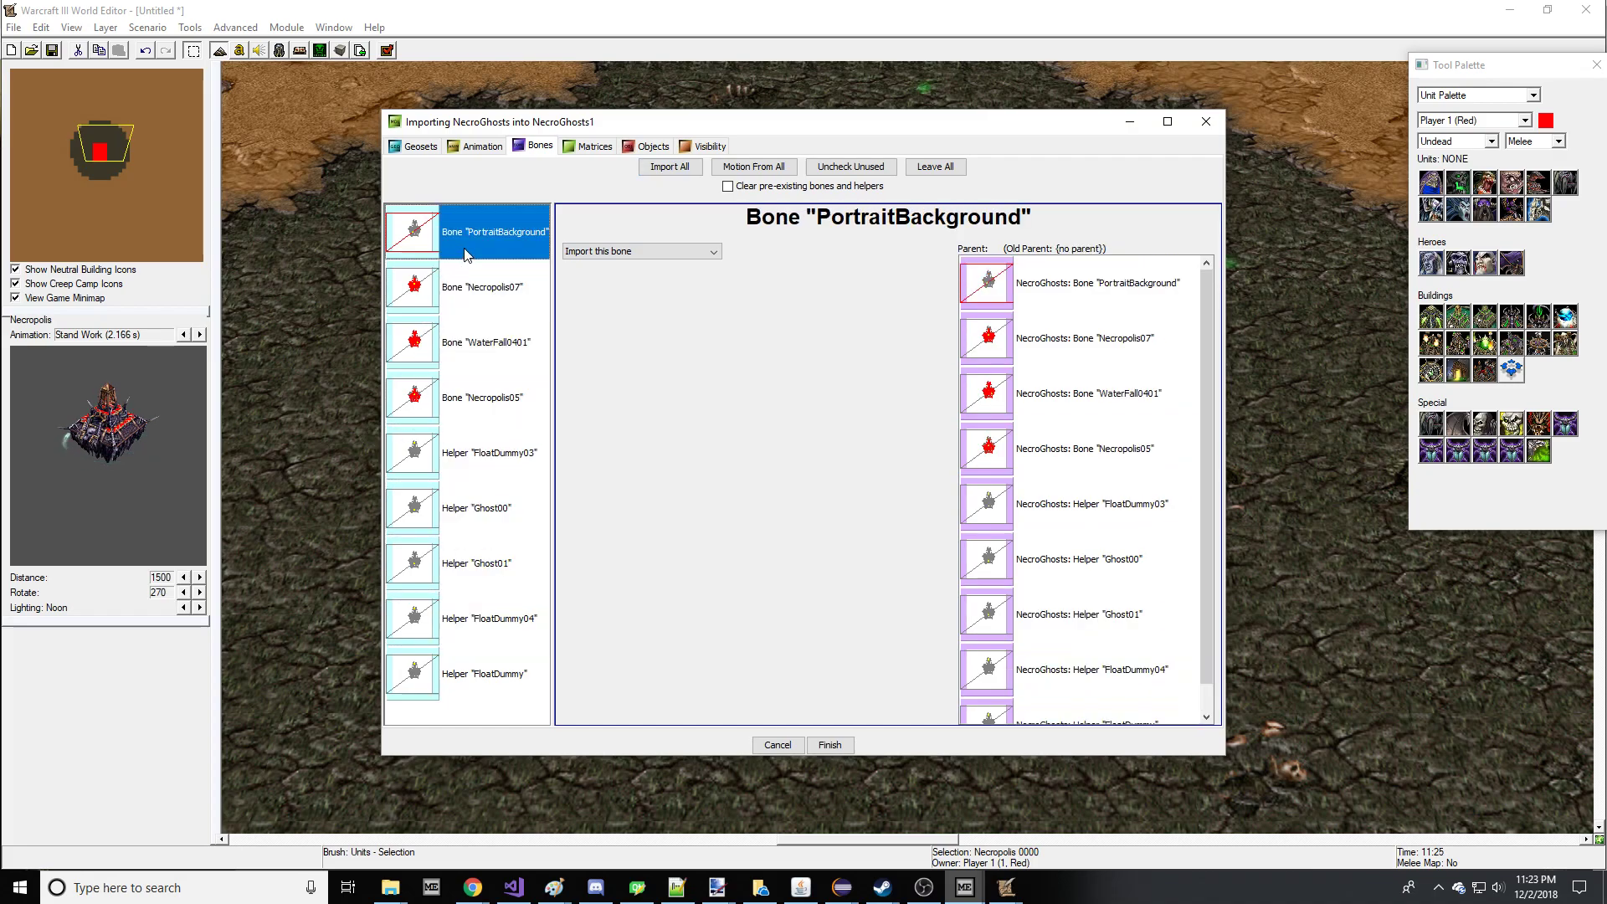
{"action": "left_click", "coordinate": [829, 168]}
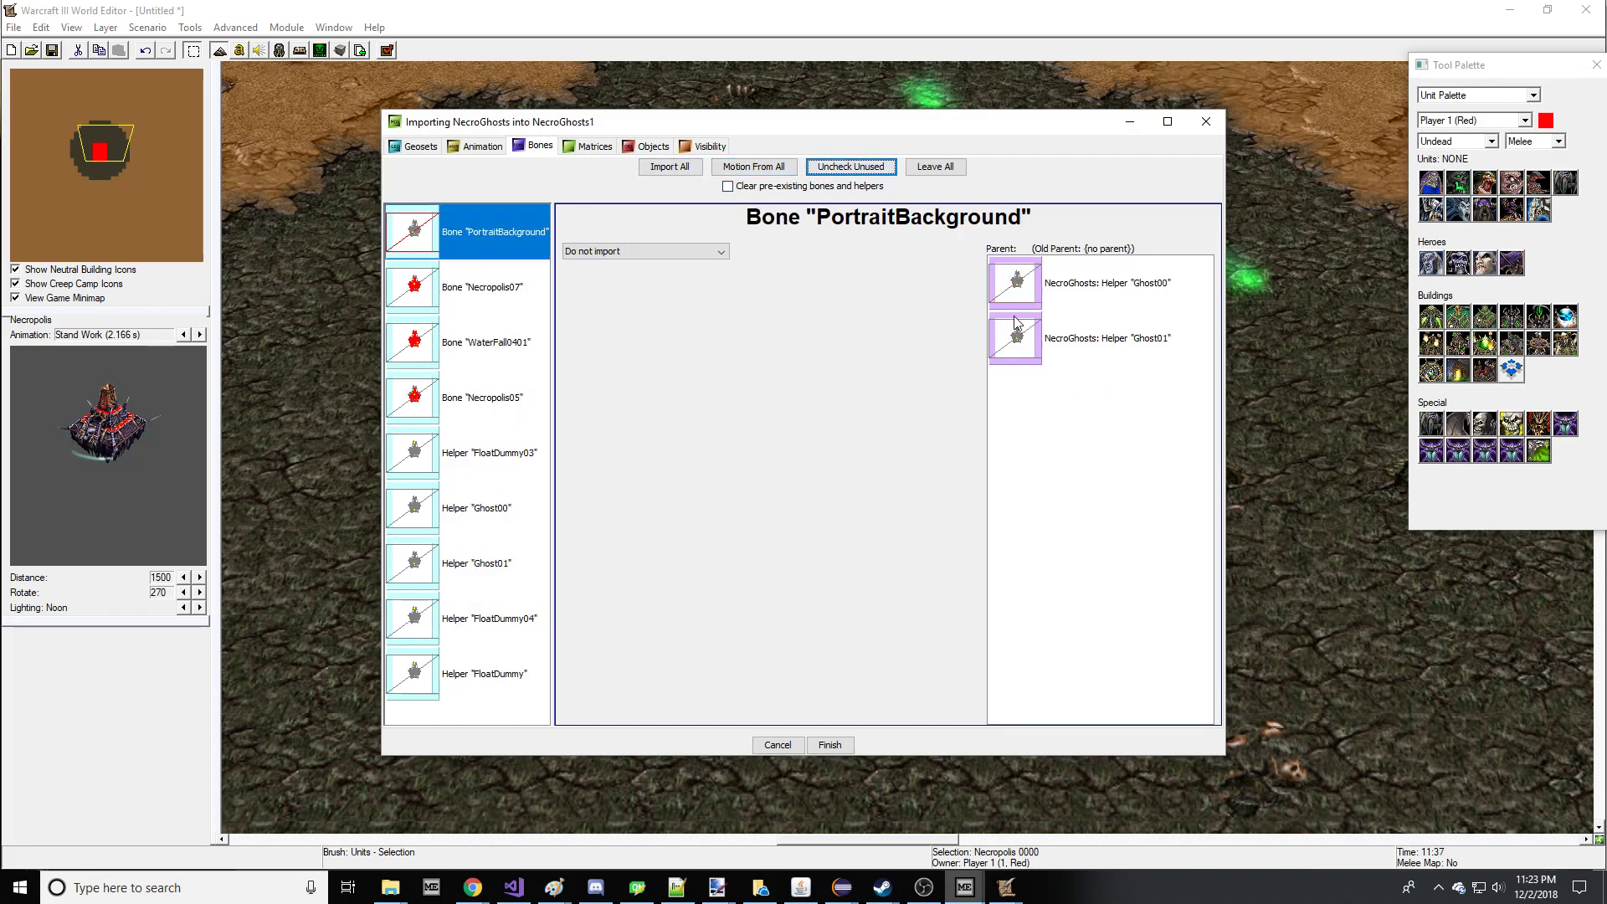
{"action": "left_click", "coordinate": [44, 506]}
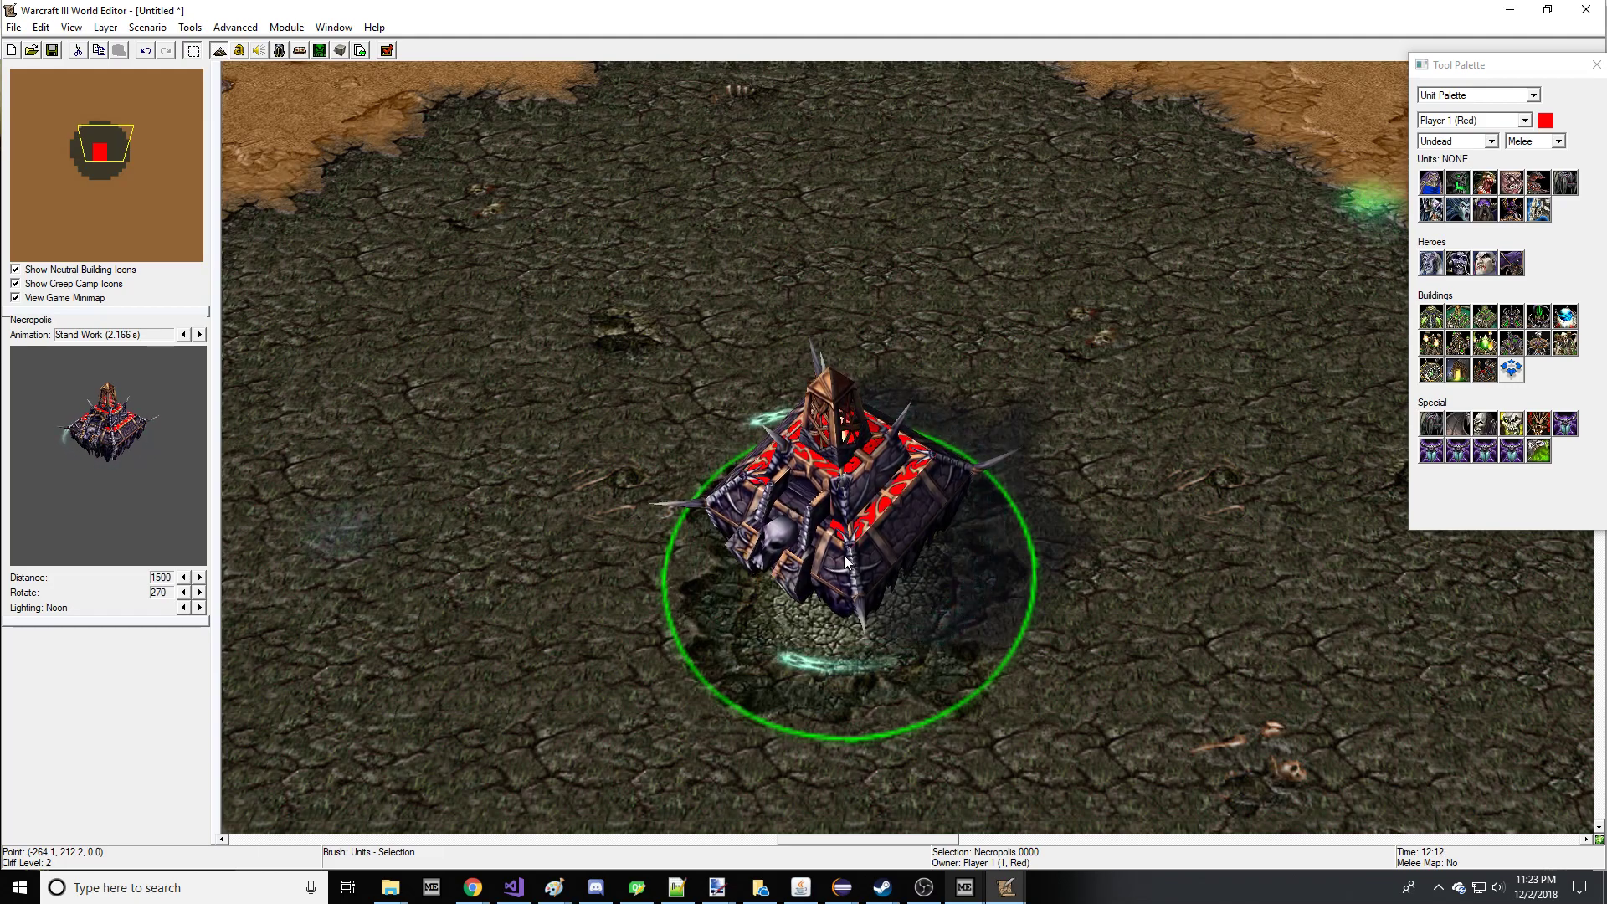
- Switch back to The Matrix Eater's import window and examine the import settings of WaterFall0401, Ghost00, Ghost01 and FloatDummy03
{"action": "mouse_move", "coordinate": [963, 884]}
{"action": "left_click", "coordinate": [1122, 824]}
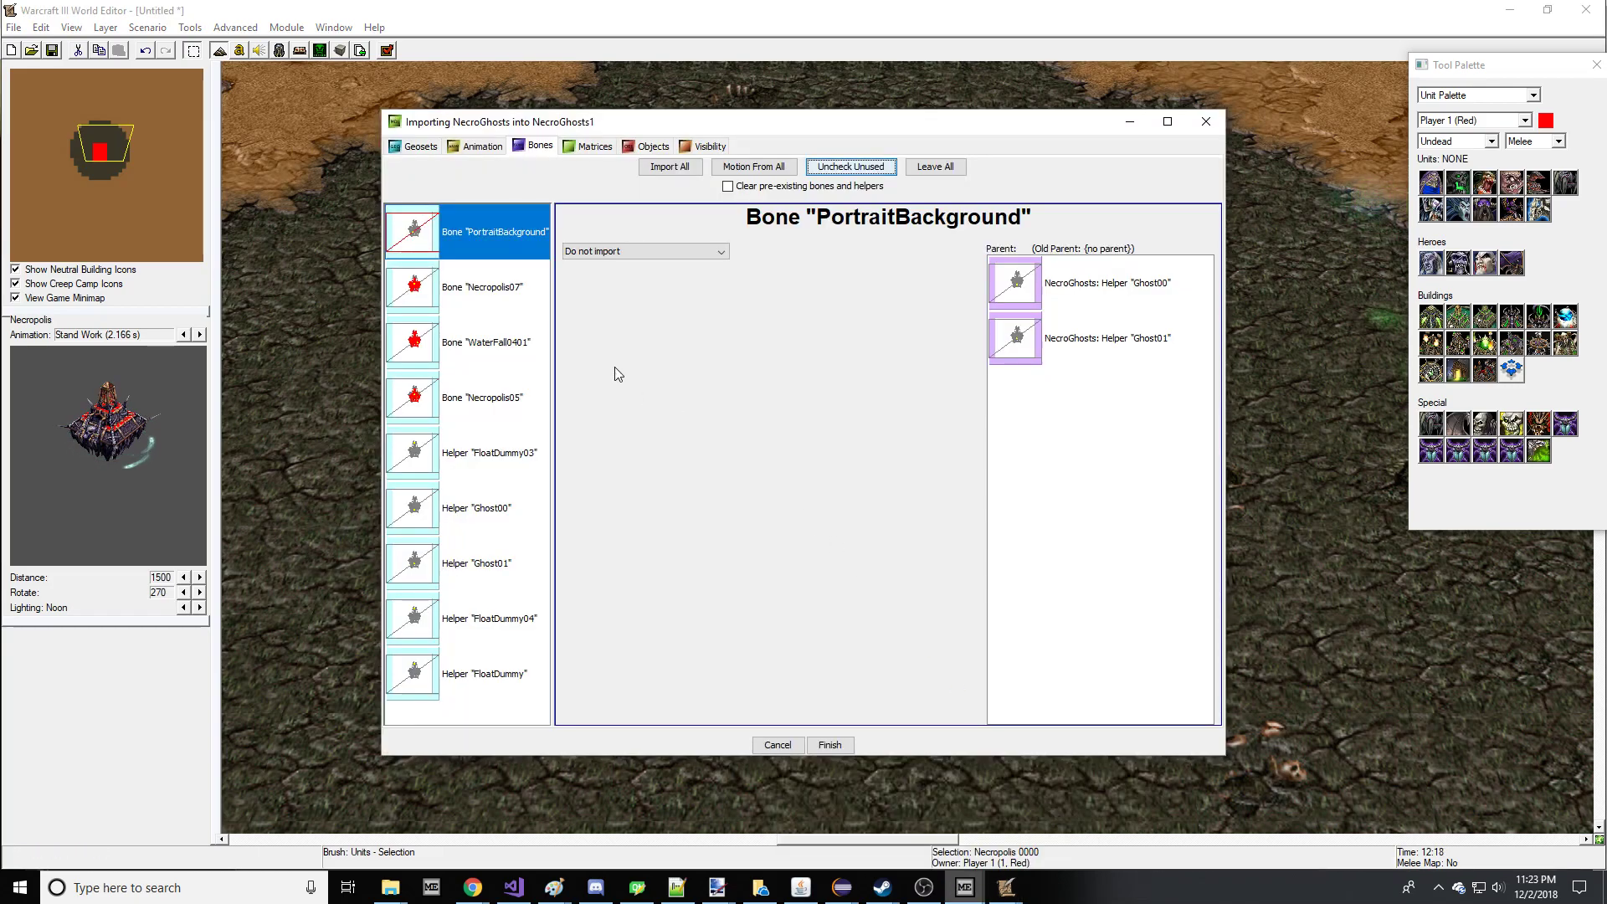
{"action": "left_click_drag", "start_coordinate": [512, 457], "coordinate": [513, 339]}
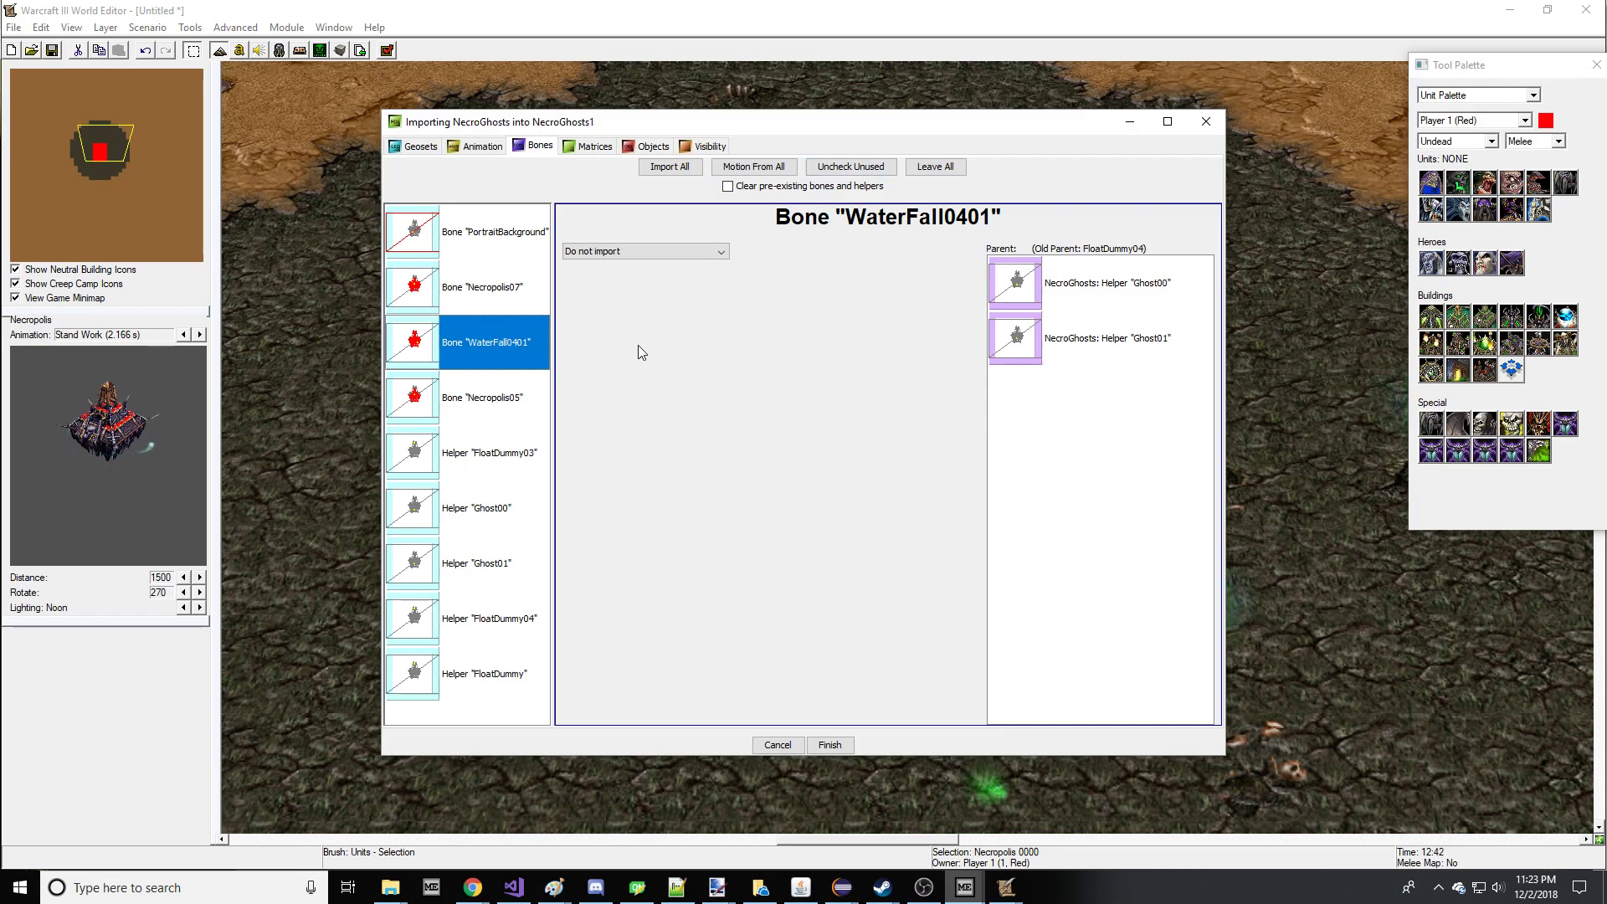
{"action": "left_click", "coordinate": [491, 518]}
{"action": "left_click", "coordinate": [500, 551]}
{"action": "left_click", "coordinate": [505, 508]}
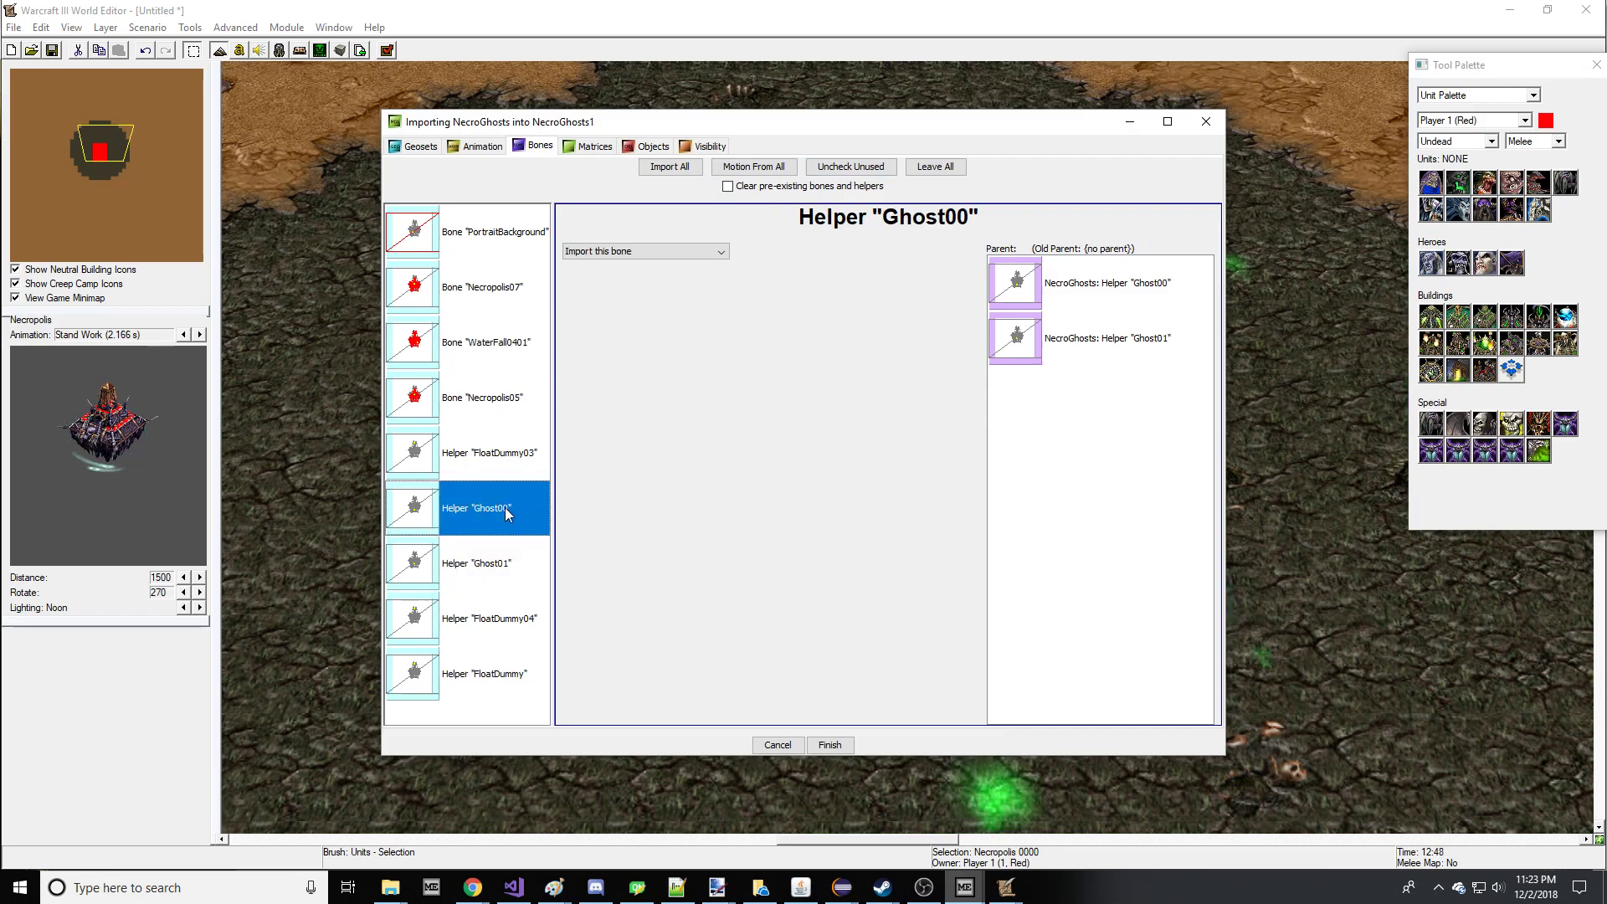
{"action": "left_click", "coordinate": [505, 467]}
{"action": "left_click", "coordinate": [505, 513]}
{"action": "left_click", "coordinate": [505, 460]}
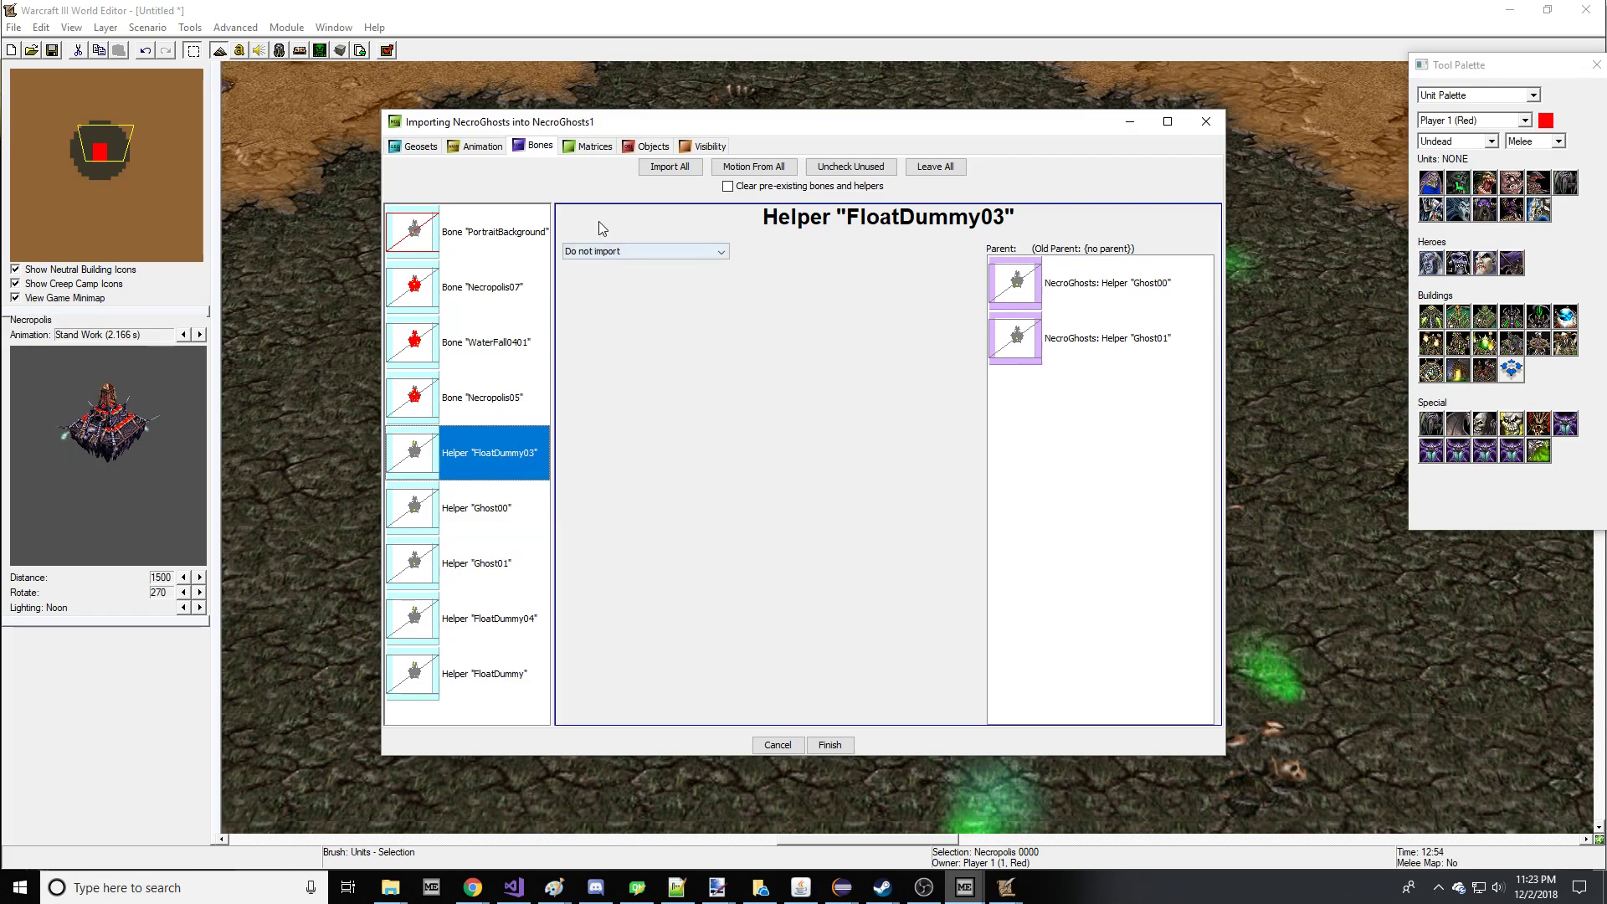
- Go through the remaining bones and helpers, including PortraitBackground, Necropolis05, FloatDummy04 and FloatDummy, and check whether each is imported
{"action": "left_click", "coordinate": [520, 342]}
{"action": "left_click", "coordinate": [515, 232]}
{"action": "left_click", "coordinate": [527, 408]}
{"action": "left_click", "coordinate": [524, 467]}
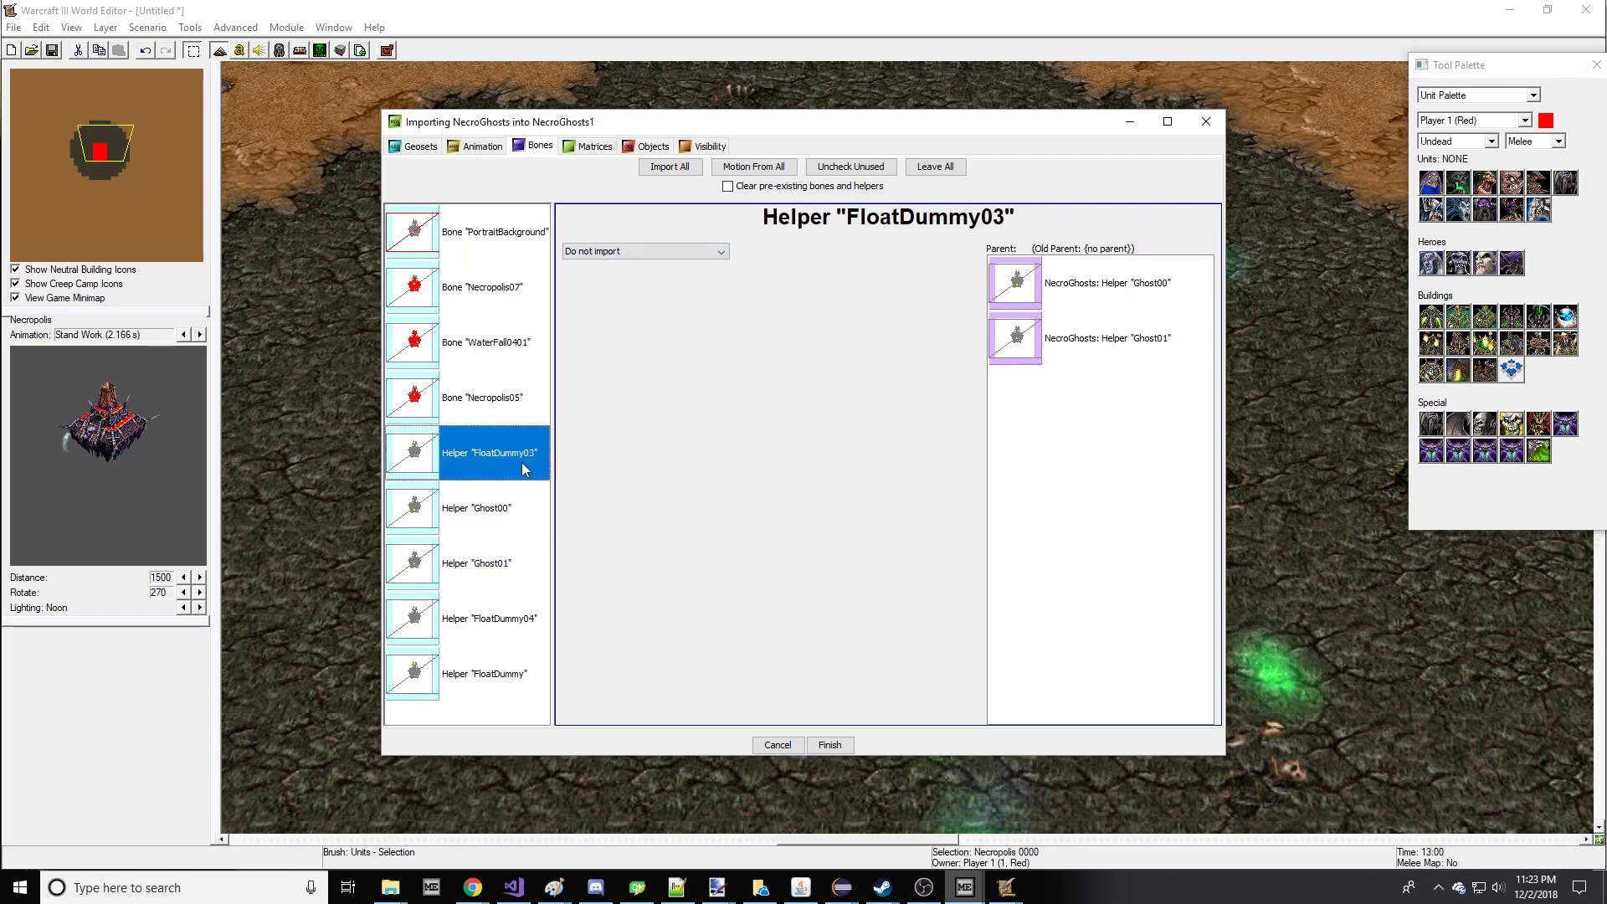
{"action": "left_click", "coordinate": [497, 514]}
{"action": "left_click", "coordinate": [495, 565]}
{"action": "left_click", "coordinate": [495, 540]}
{"action": "left_click", "coordinate": [495, 610]}
{"action": "left_click", "coordinate": [496, 670]}
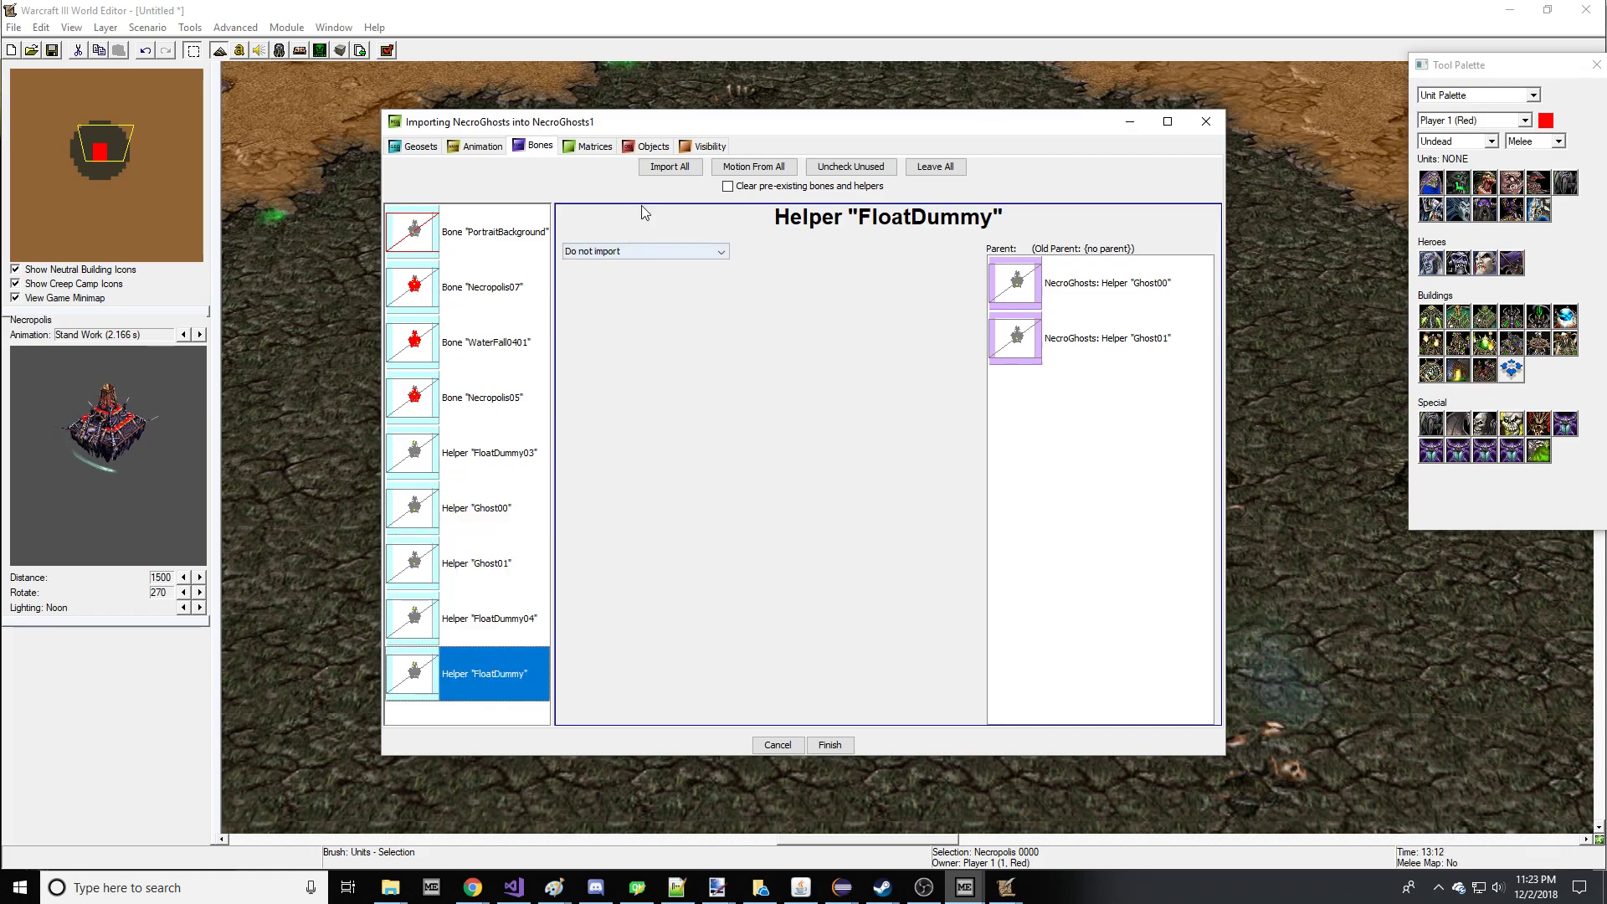
- Check the import setting and parent helper of the ribbon emitter BlizRibbon01 against the bone list
{"action": "left_click", "coordinate": [653, 148]}
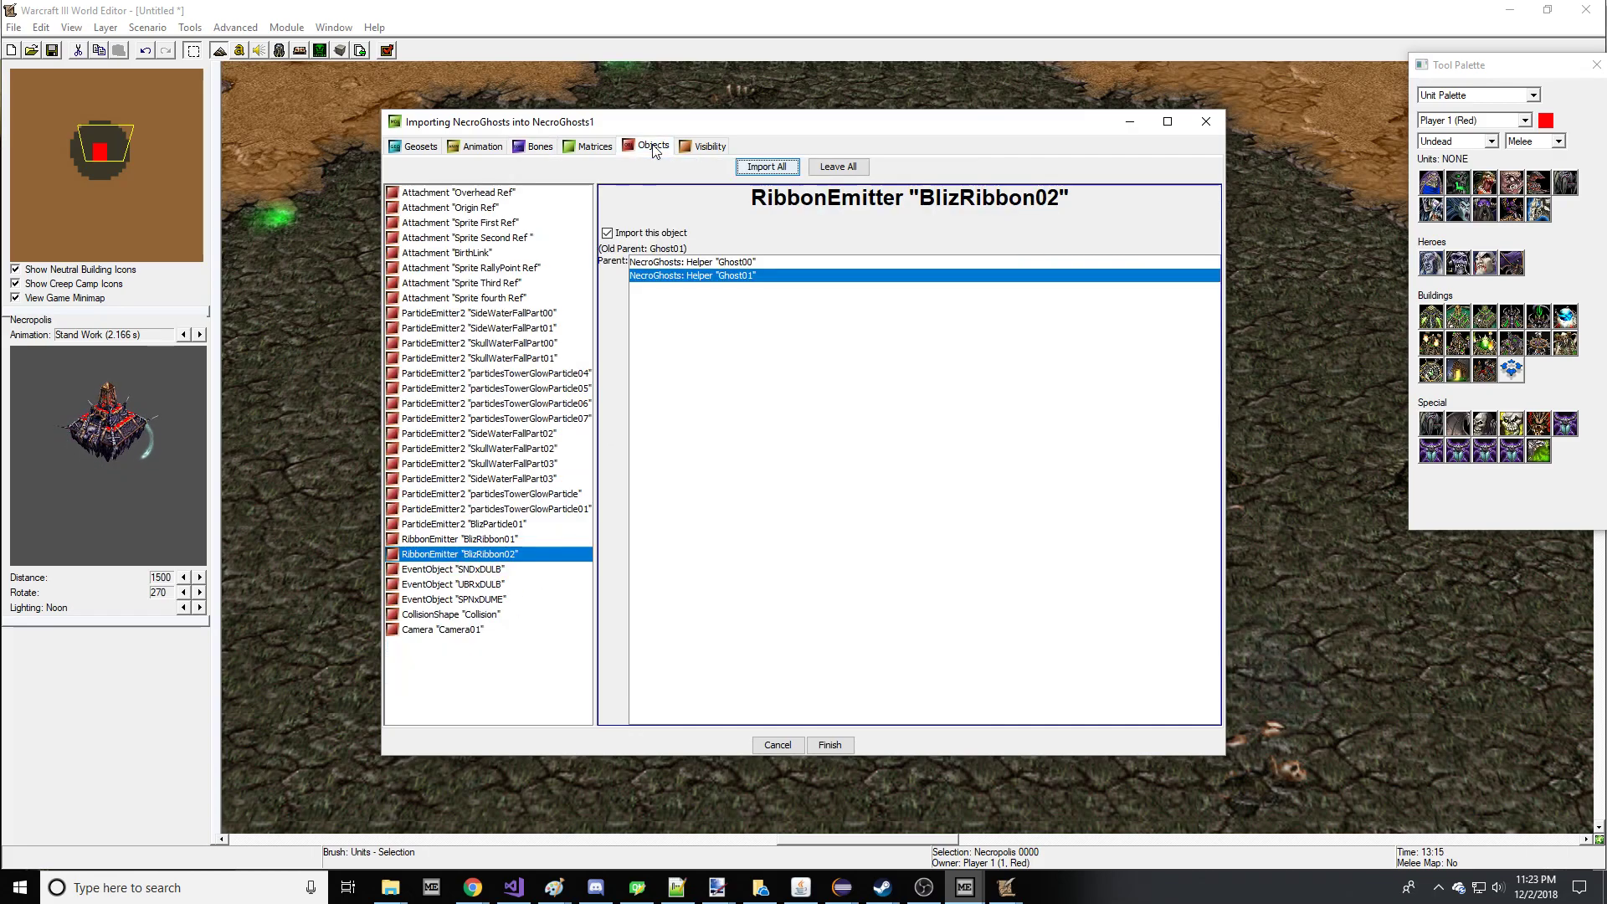
{"action": "left_click", "coordinate": [490, 539]}
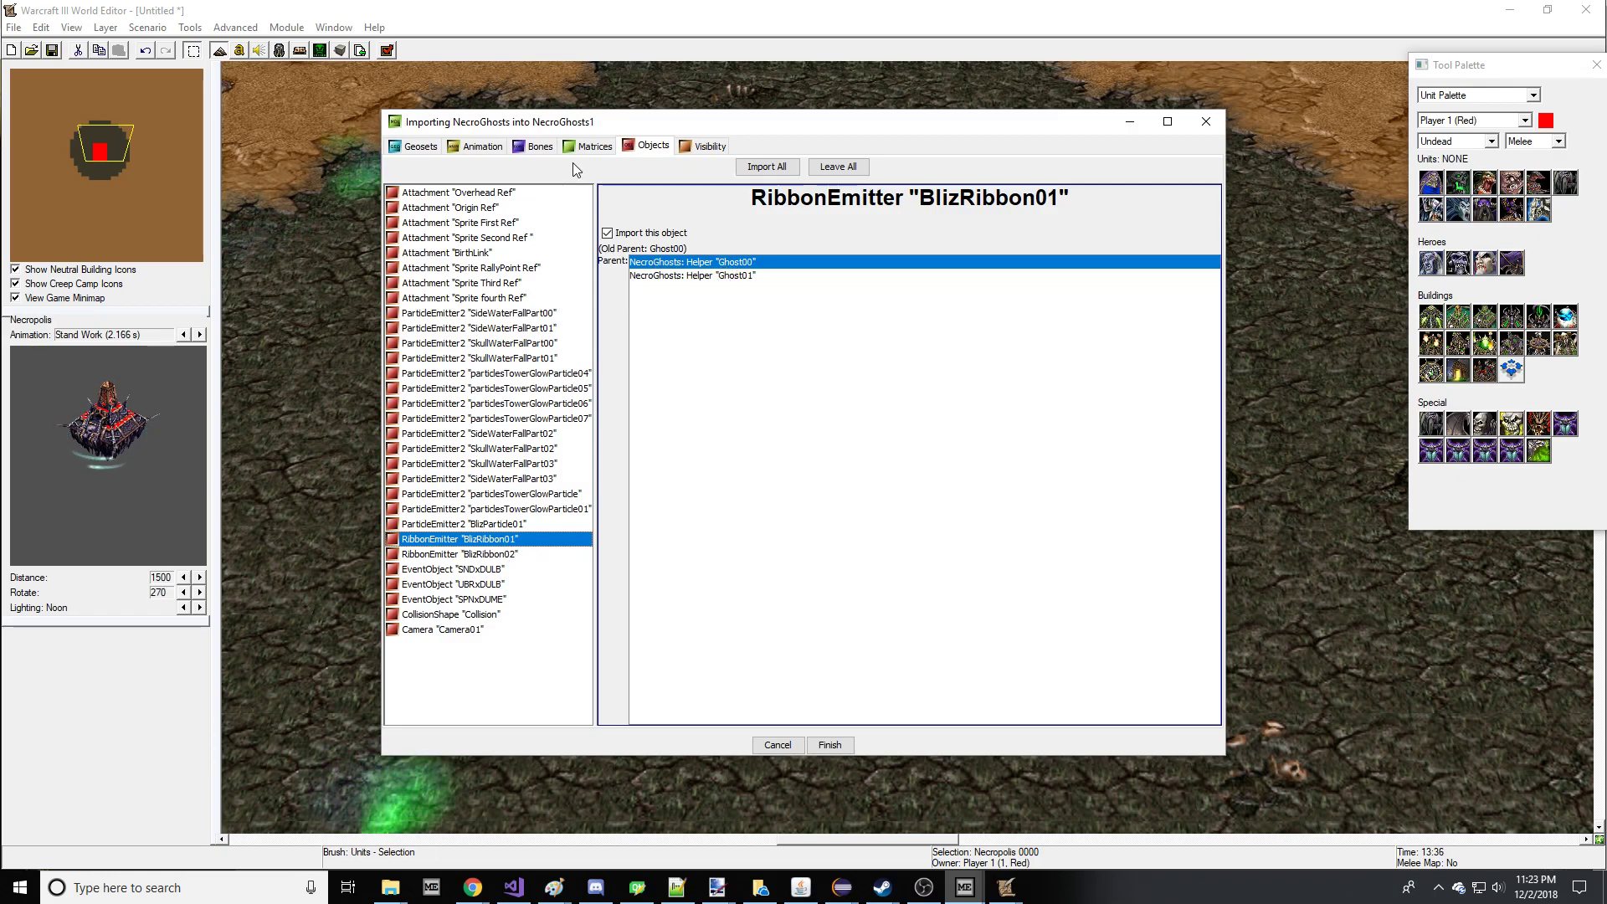
{"action": "left_click", "coordinate": [538, 146]}
{"action": "left_click", "coordinate": [648, 147]}
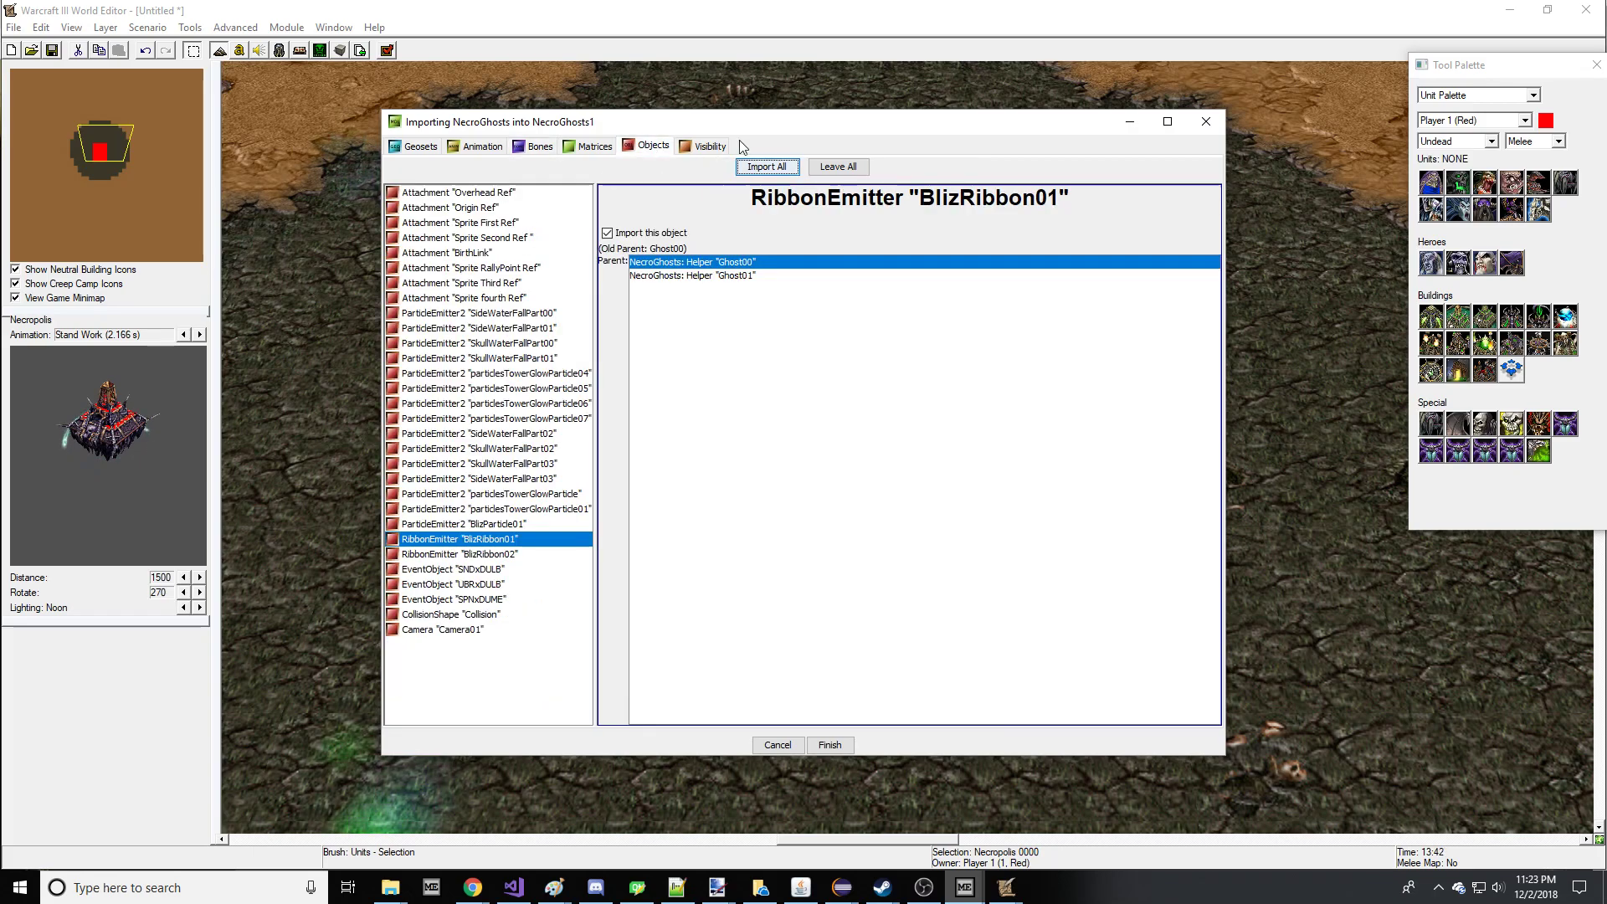
- Review the visibility sources of BlizRibbon01 and BlizRibbon02, and finish the import into NecroGhosts1
{"action": "left_click", "coordinate": [709, 145]}
{"action": "left_click_drag", "start_coordinate": [425, 439], "coordinate": [626, 400]}
{"action": "left_click", "coordinate": [526, 352]}
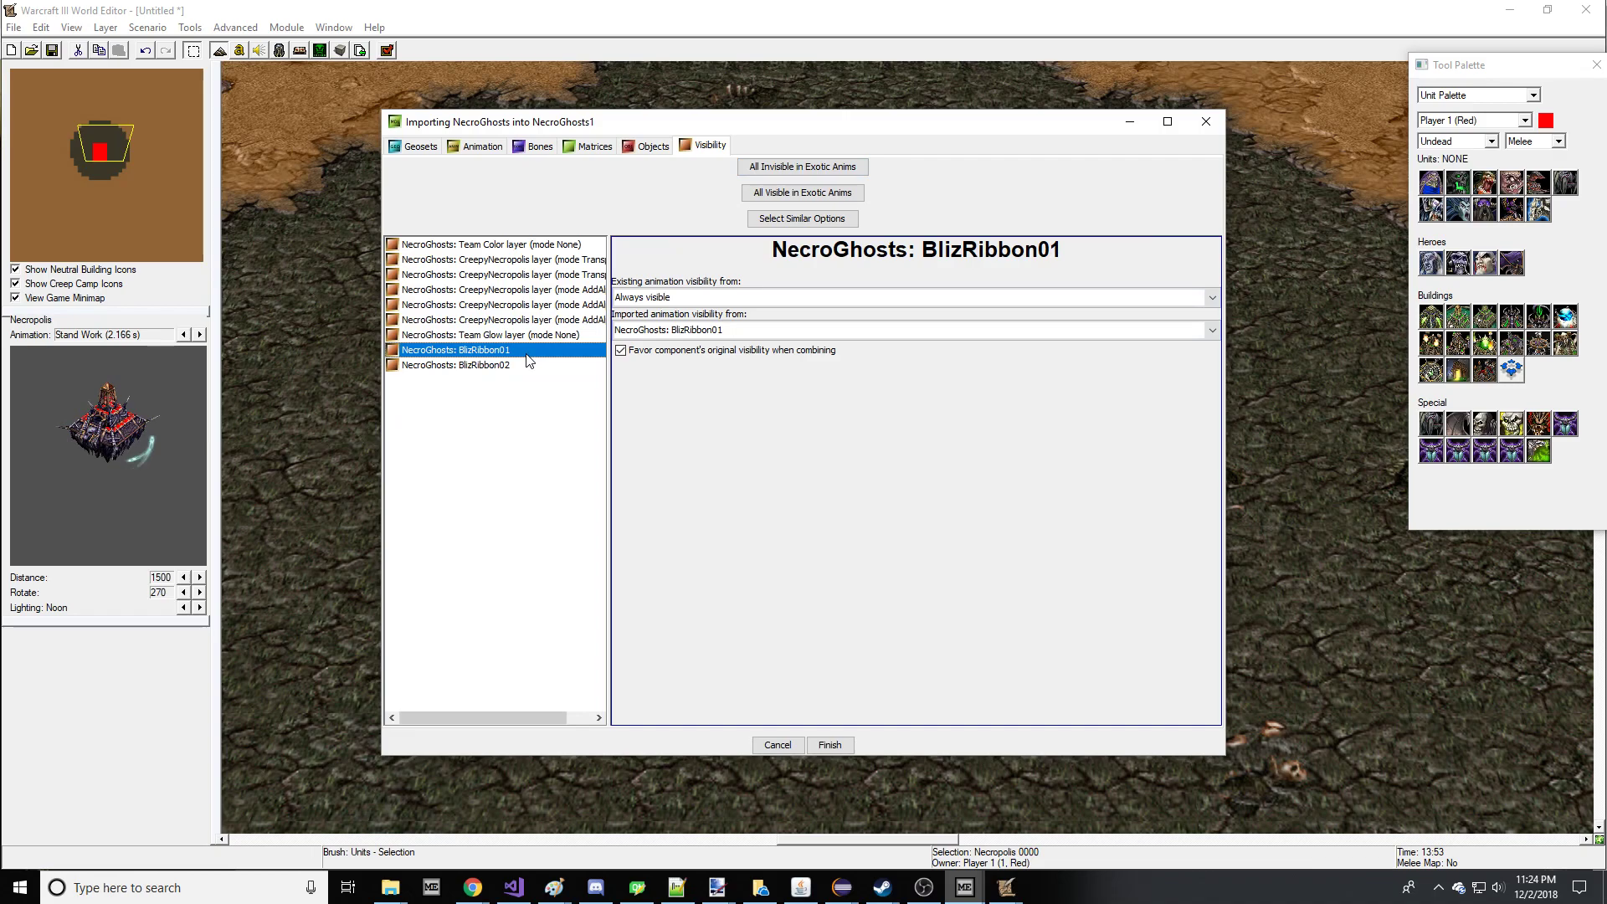
{"action": "left_click", "coordinate": [529, 366], "text": "shift"}
{"action": "left_click", "coordinate": [529, 365]}
{"action": "left_click", "coordinate": [531, 352]}
{"action": "left_click_drag", "start_coordinate": [531, 352], "coordinate": [556, 373]}
{"action": "left_click", "coordinate": [829, 743]}
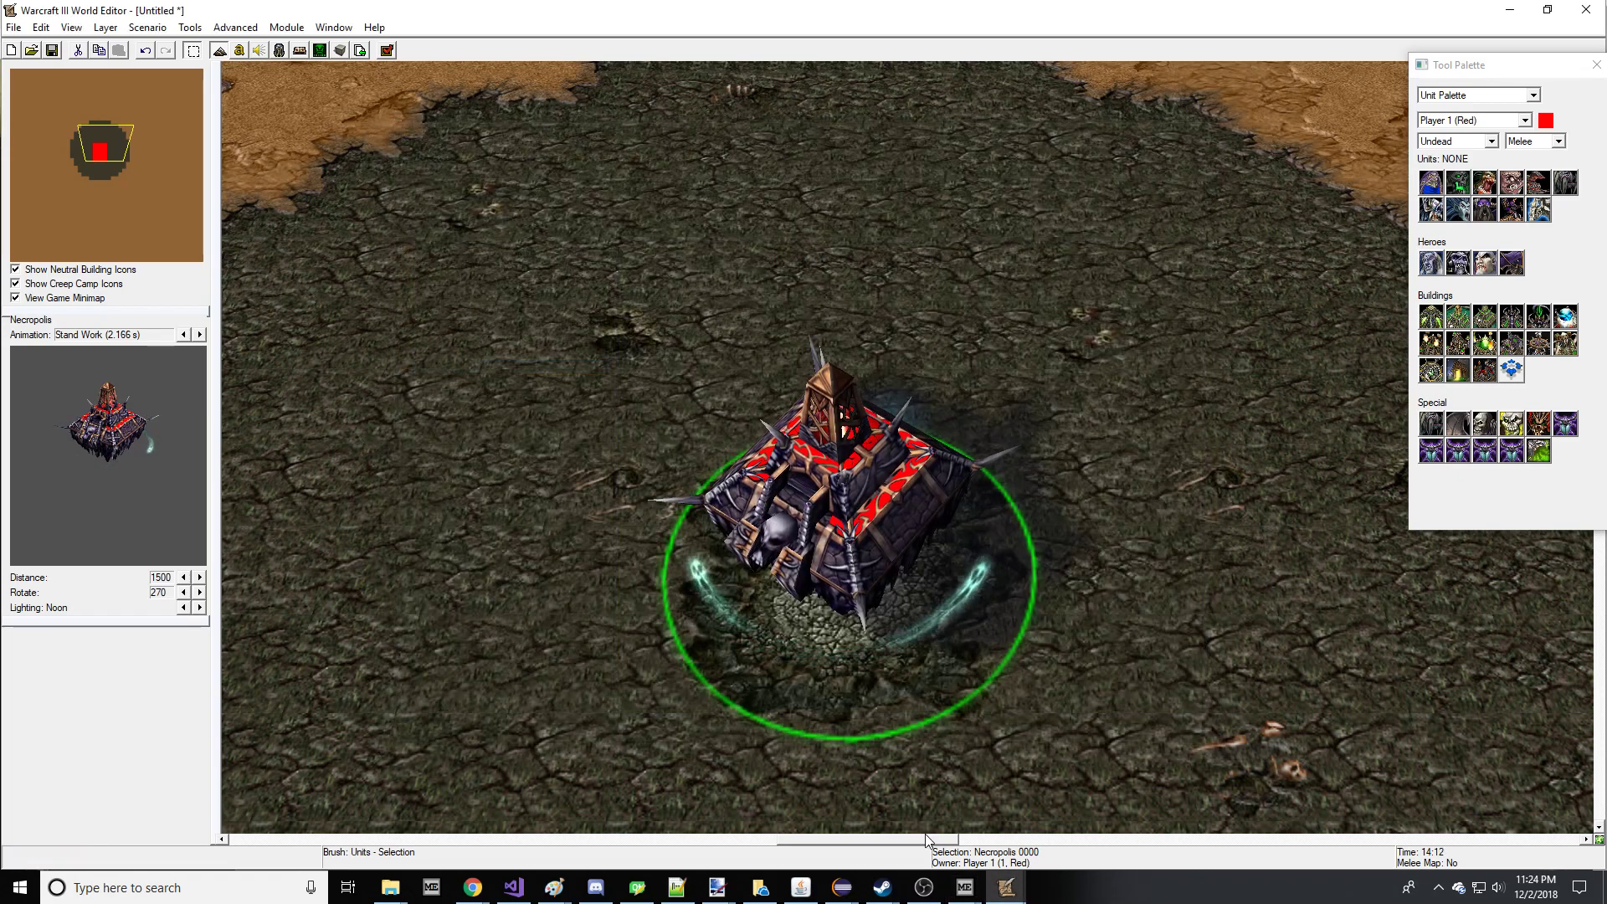
- Show the pivot points and their object names for NecroGhosts1, and select the Ghost00 and Ghost01 helpers in the front view
{"action": "left_click", "coordinate": [911, 829]}
{"action": "middle_click_drag", "start_coordinate": [546, 316], "coordinate": [540, 362]}
{"action": "scroll", "coordinate": [520, 349], "scroll_direction": "down", "scroll_amount": 2}
{"action": "mouse_move", "coordinate": [964, 885]}
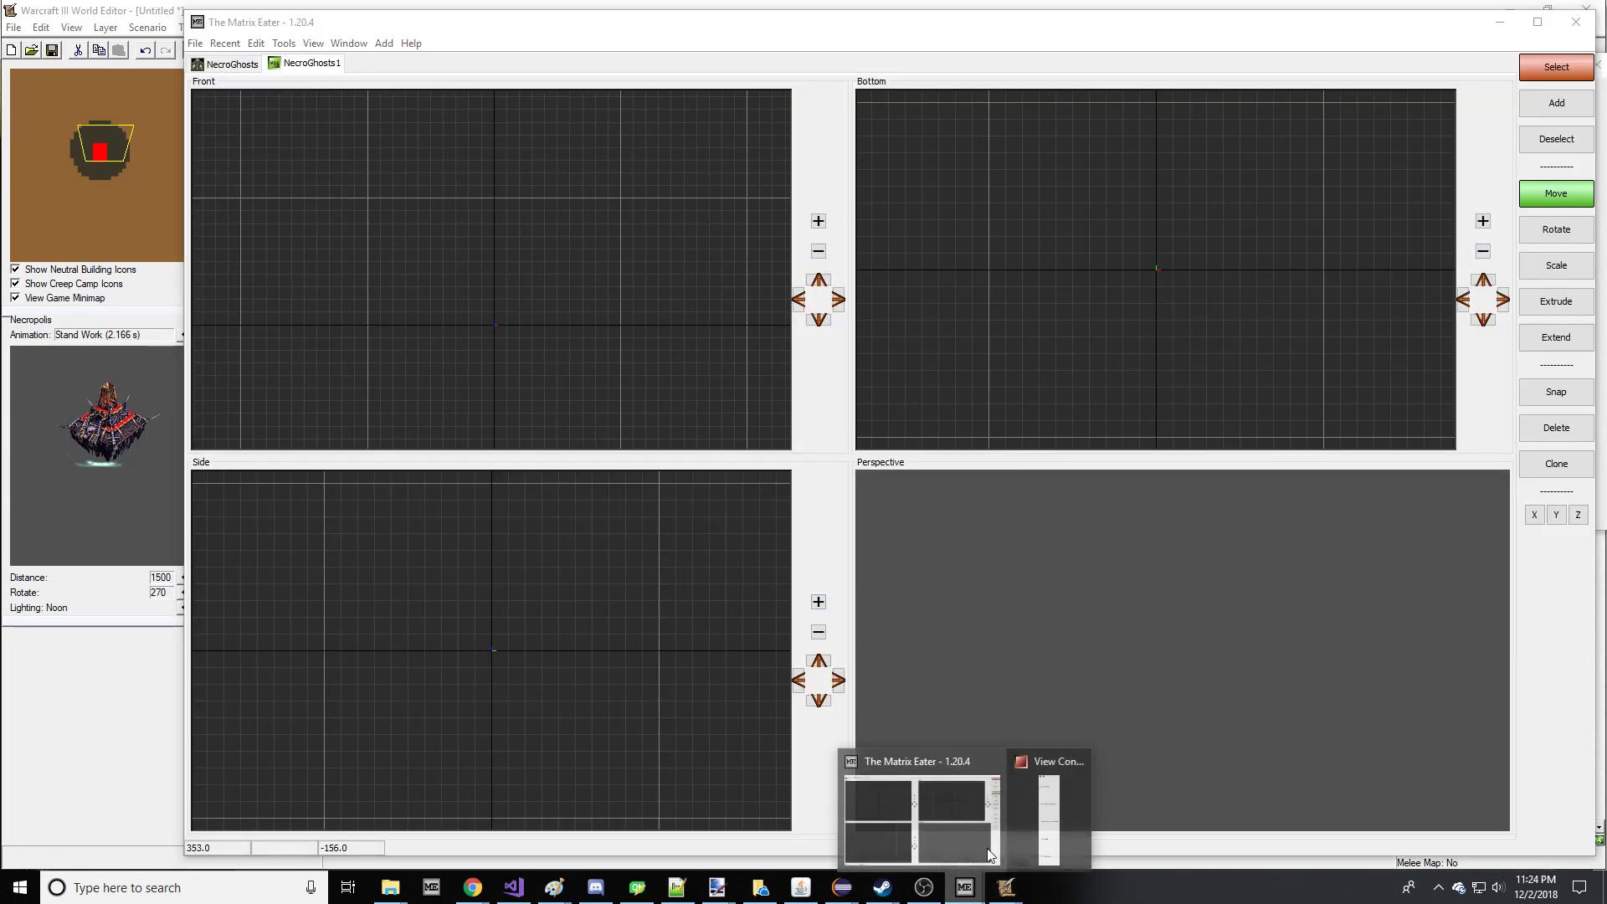
{"action": "left_click", "coordinate": [1046, 816]}
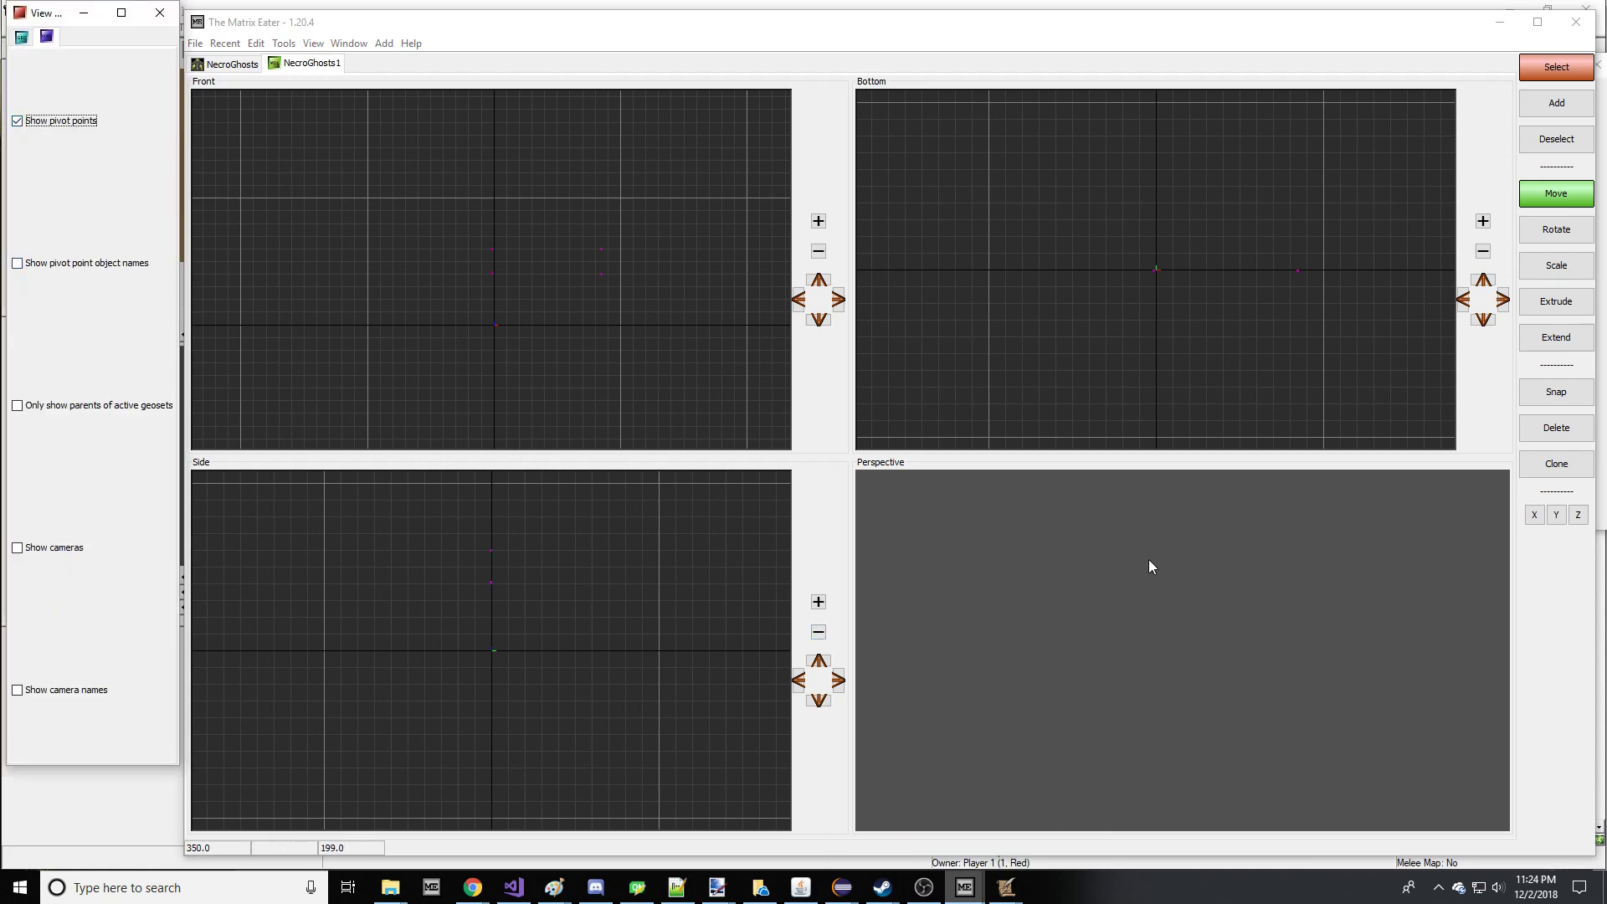
{"action": "left_click", "coordinate": [48, 263]}
{"action": "scroll", "coordinate": [588, 283], "scroll_direction": "up", "scroll_amount": 5}
{"action": "middle_click_drag", "start_coordinate": [558, 259], "coordinate": [552, 316]}
{"action": "middle_click_drag", "start_coordinate": [1157, 319], "coordinate": [1107, 378]}
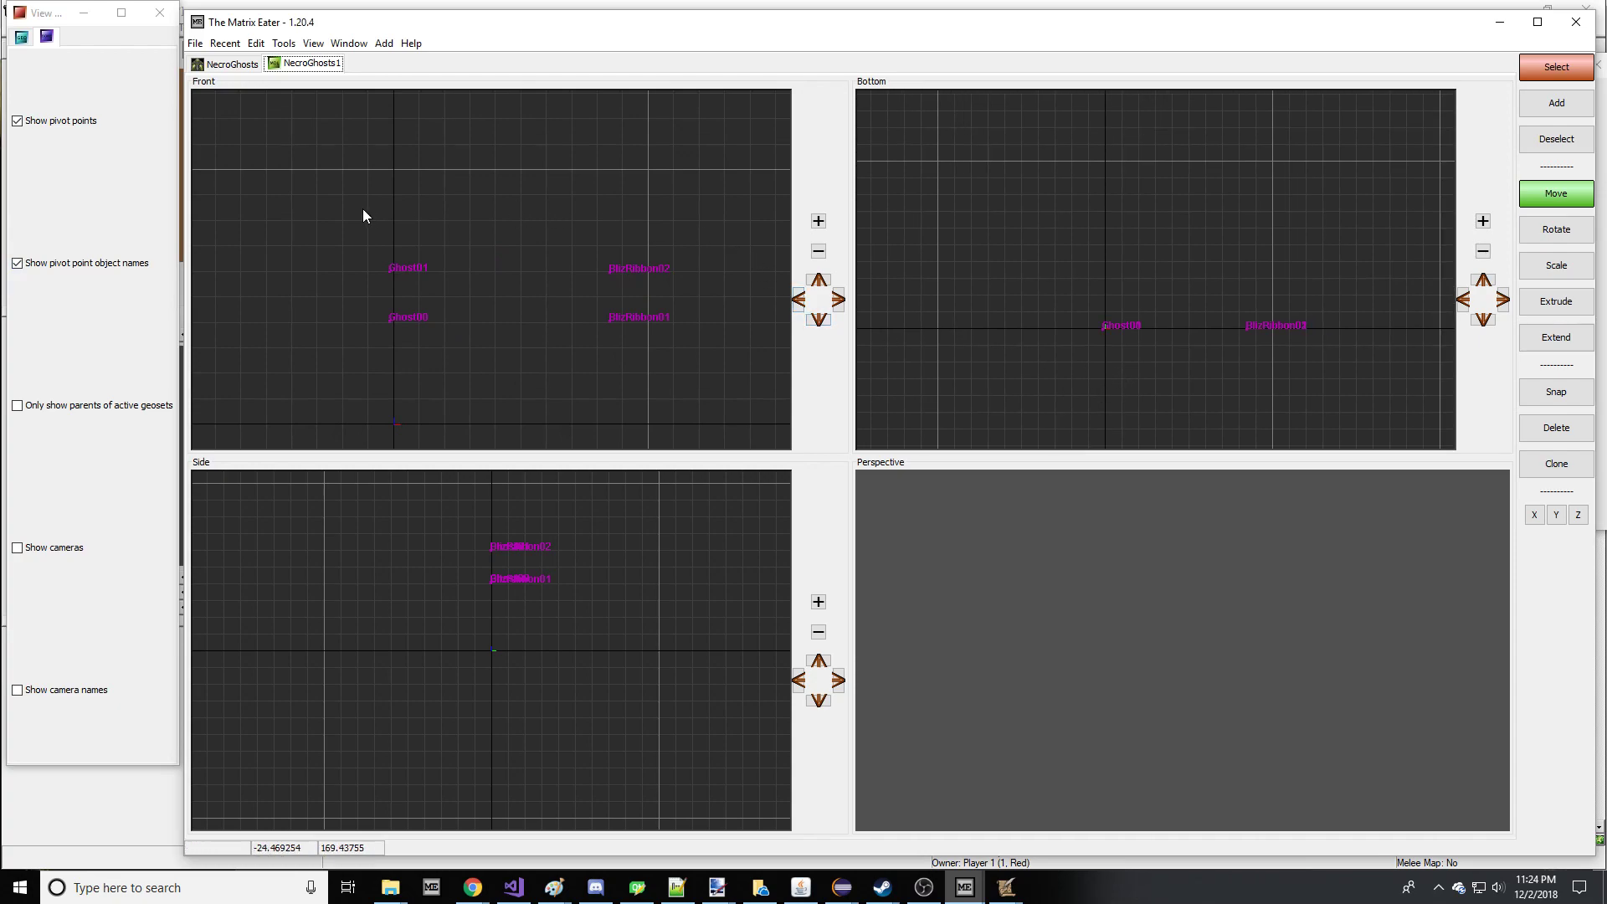
{"action": "left_click_drag", "start_coordinate": [772, 408], "coordinate": [772, 408]}
- Save the model as a new Warcraft III Binary Model file named NecroGhosts in the Models folder
{"action": "left_click", "coordinate": [195, 43]}
{"action": "left_click", "coordinate": [219, 213]}
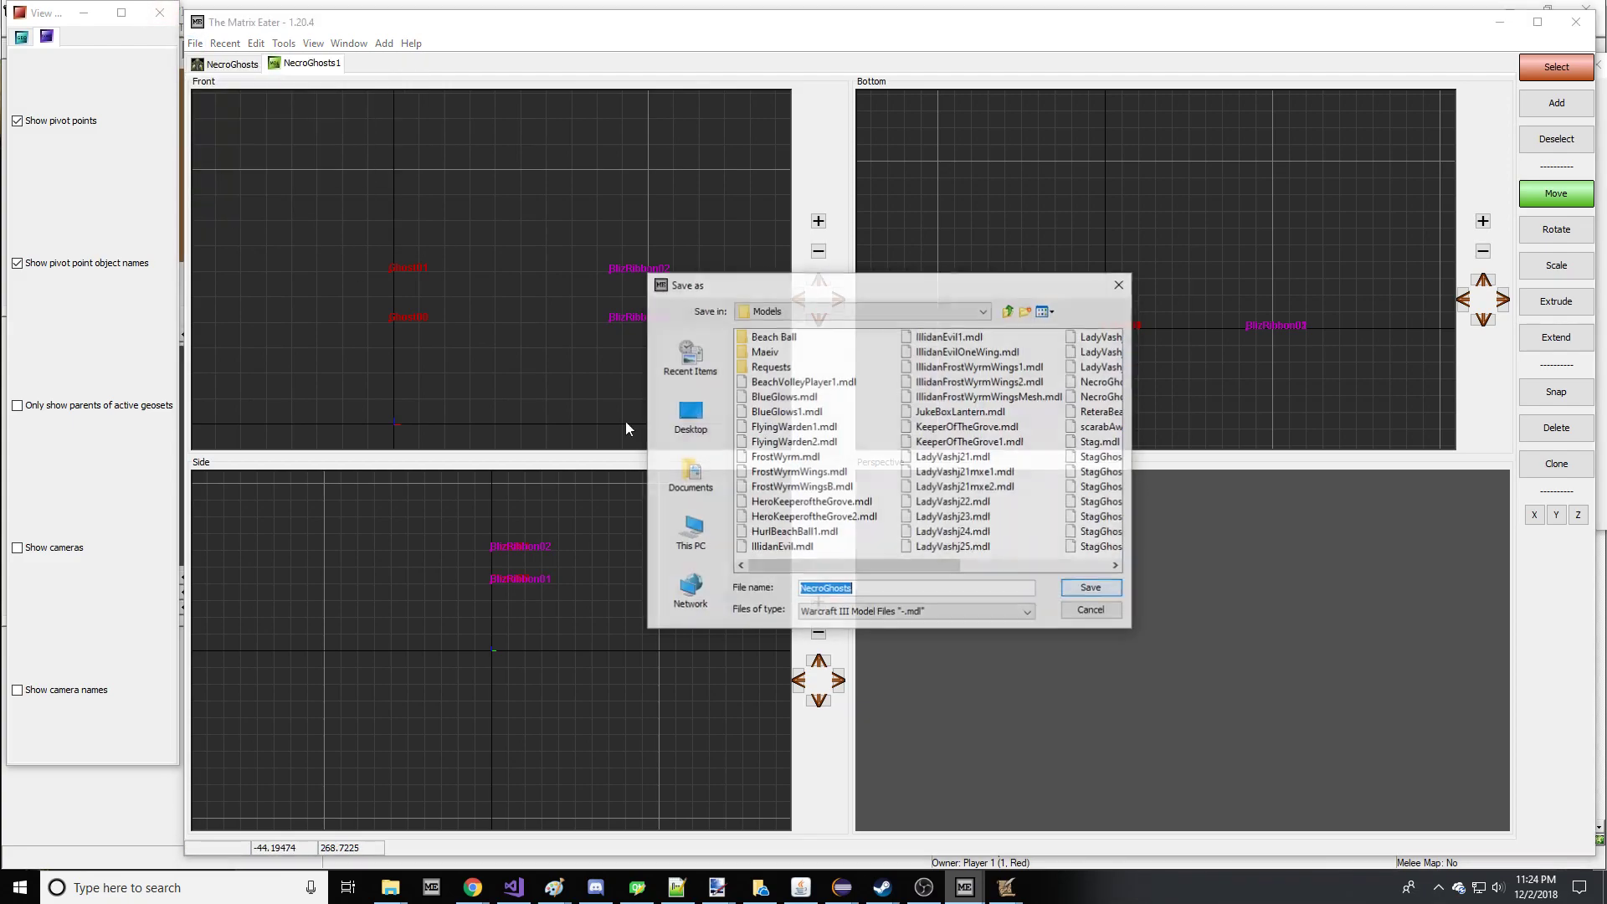
{"action": "left_click", "coordinate": [895, 617]}
{"action": "left_click", "coordinate": [885, 646]}
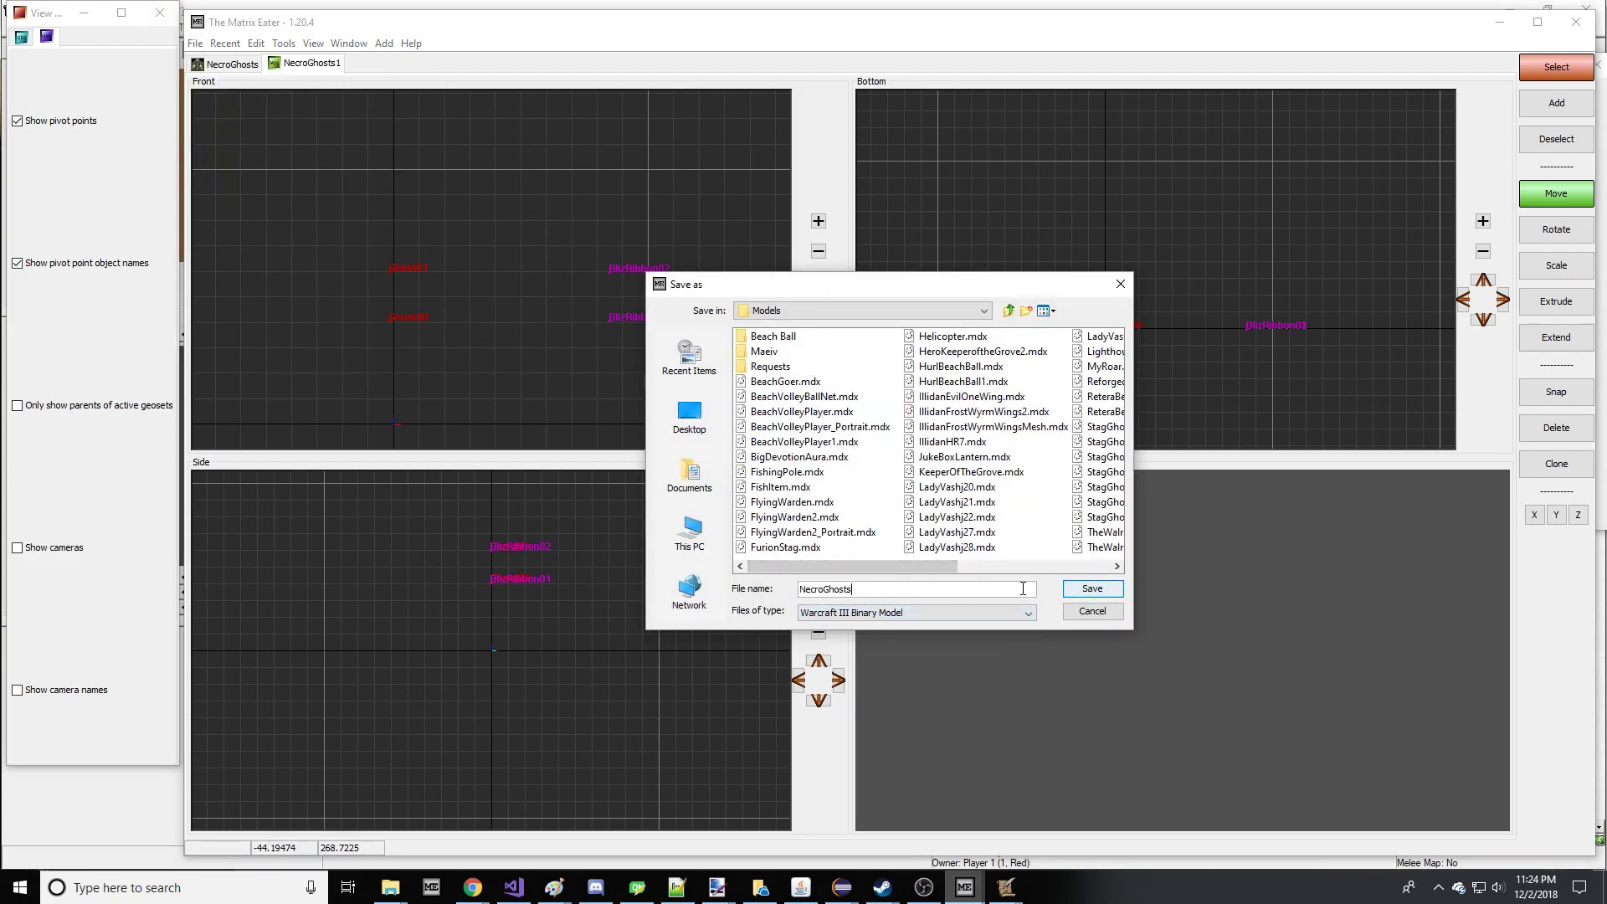
{"action": "left_click", "coordinate": [1097, 588]}
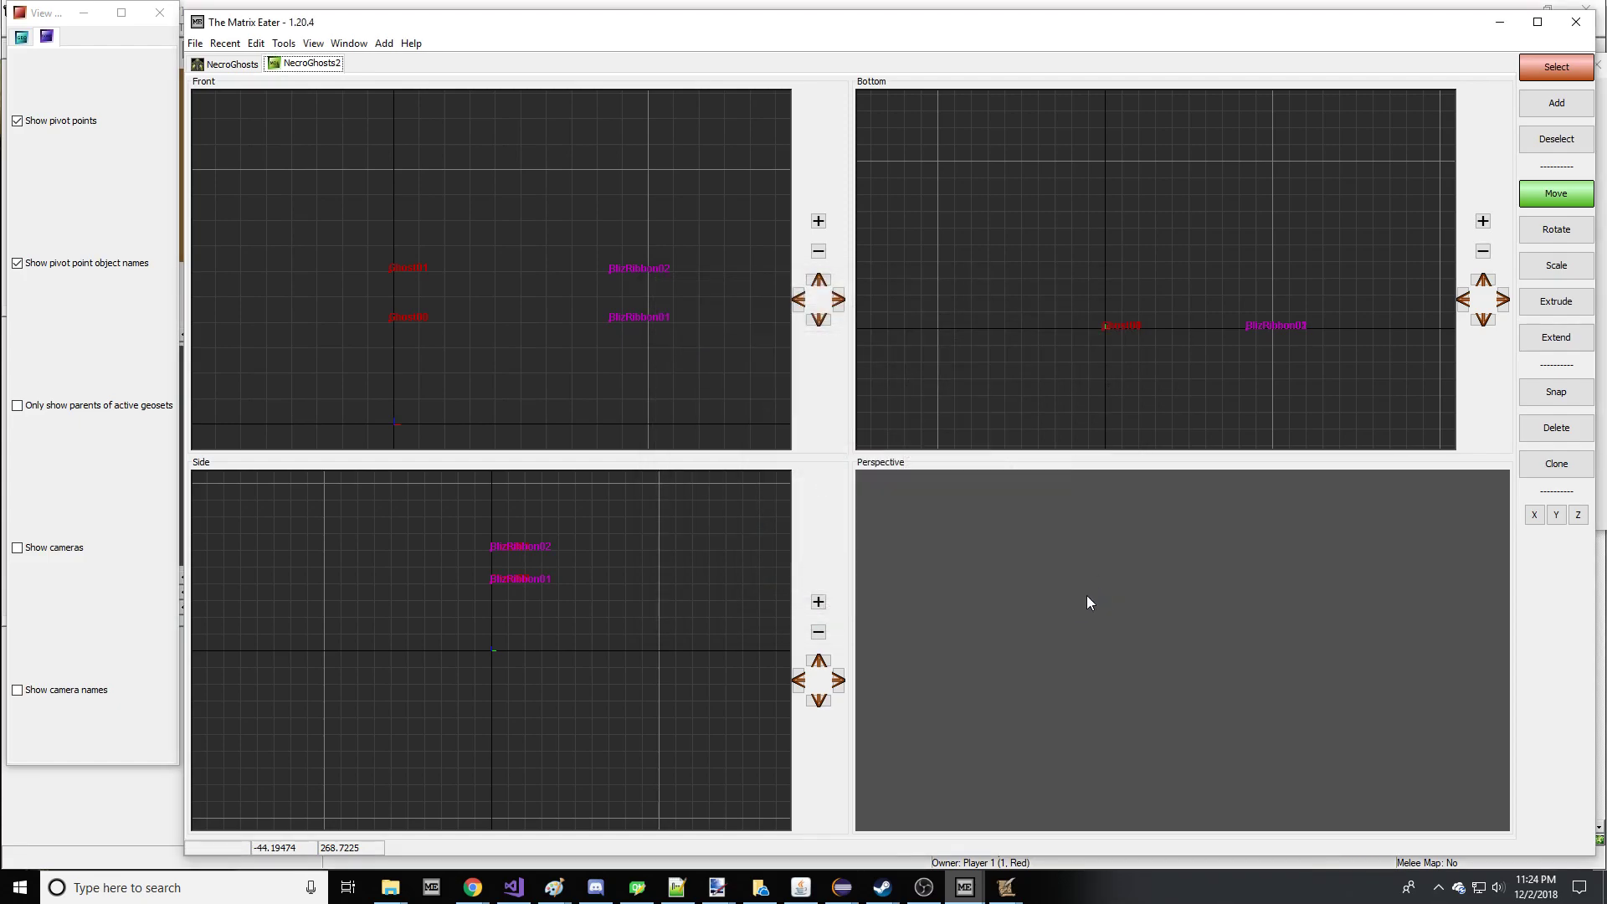
- Switch to the World Editor and import NecroGhosts2.mdx from Documents\Warcraft\Models into the map with the Import Manager
{"action": "left_click", "coordinate": [1008, 887]}
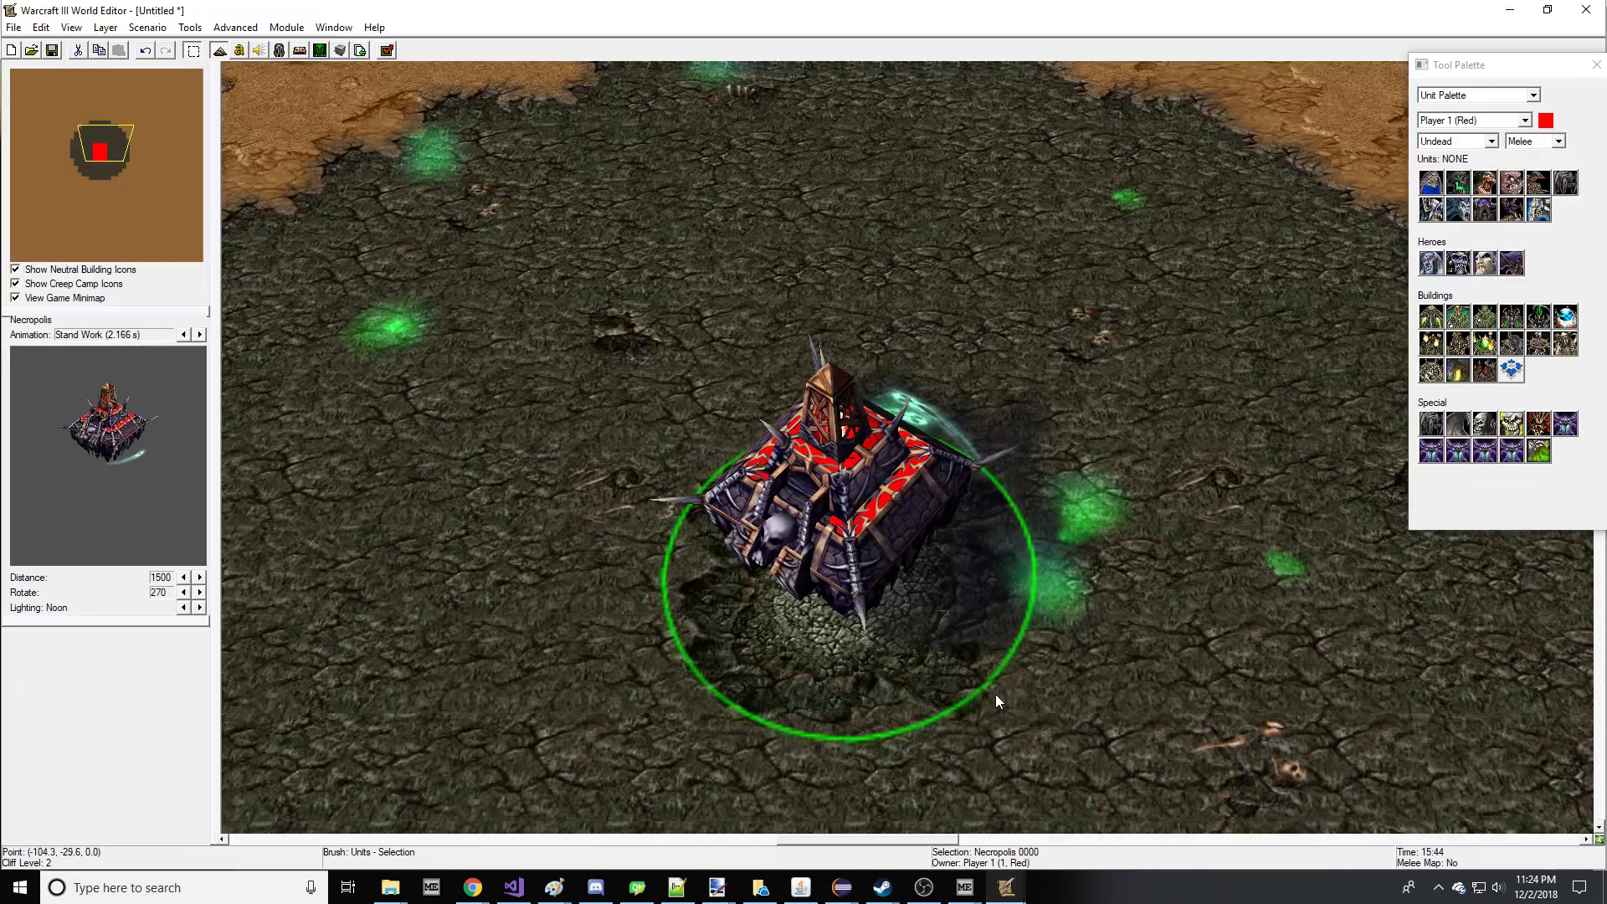
{"action": "left_click", "coordinate": [360, 51]}
{"action": "left_click", "coordinate": [214, 197]}
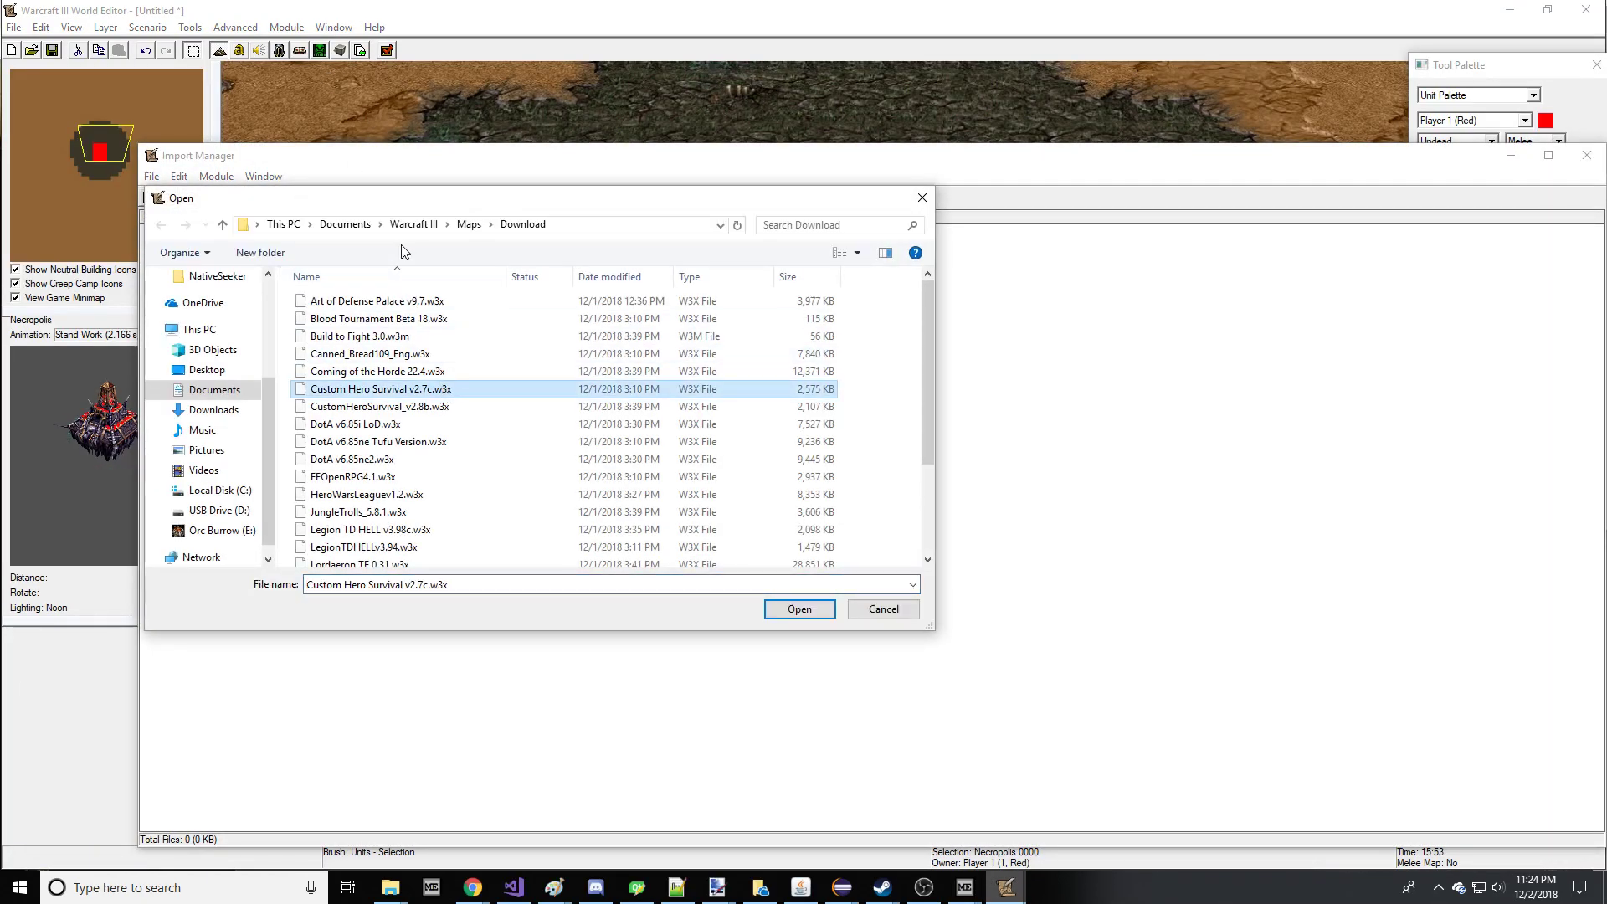
{"action": "left_click", "coordinate": [358, 226]}
{"action": "left_click", "coordinate": [428, 387]}
{"action": "scroll", "coordinate": [377, 453], "scroll_direction": "down", "scroll_amount": 1}
{"action": "double_click", "coordinate": [362, 487]}
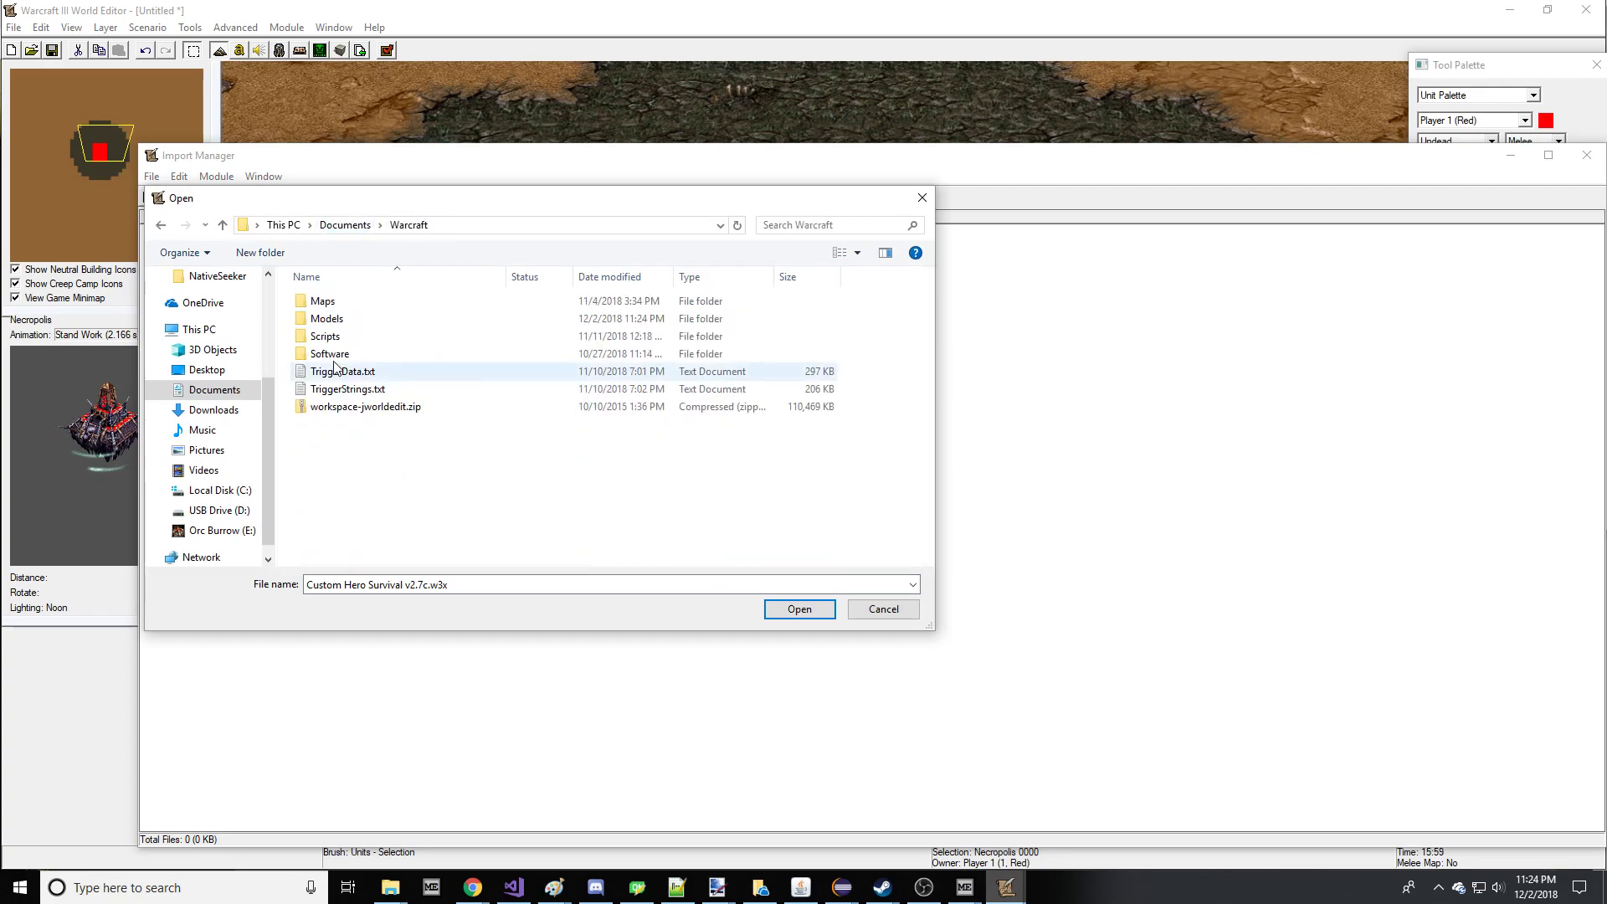
{"action": "double_click", "coordinate": [339, 322]}
{"action": "scroll", "coordinate": [494, 411], "scroll_direction": "down", "scroll_amount": 15}
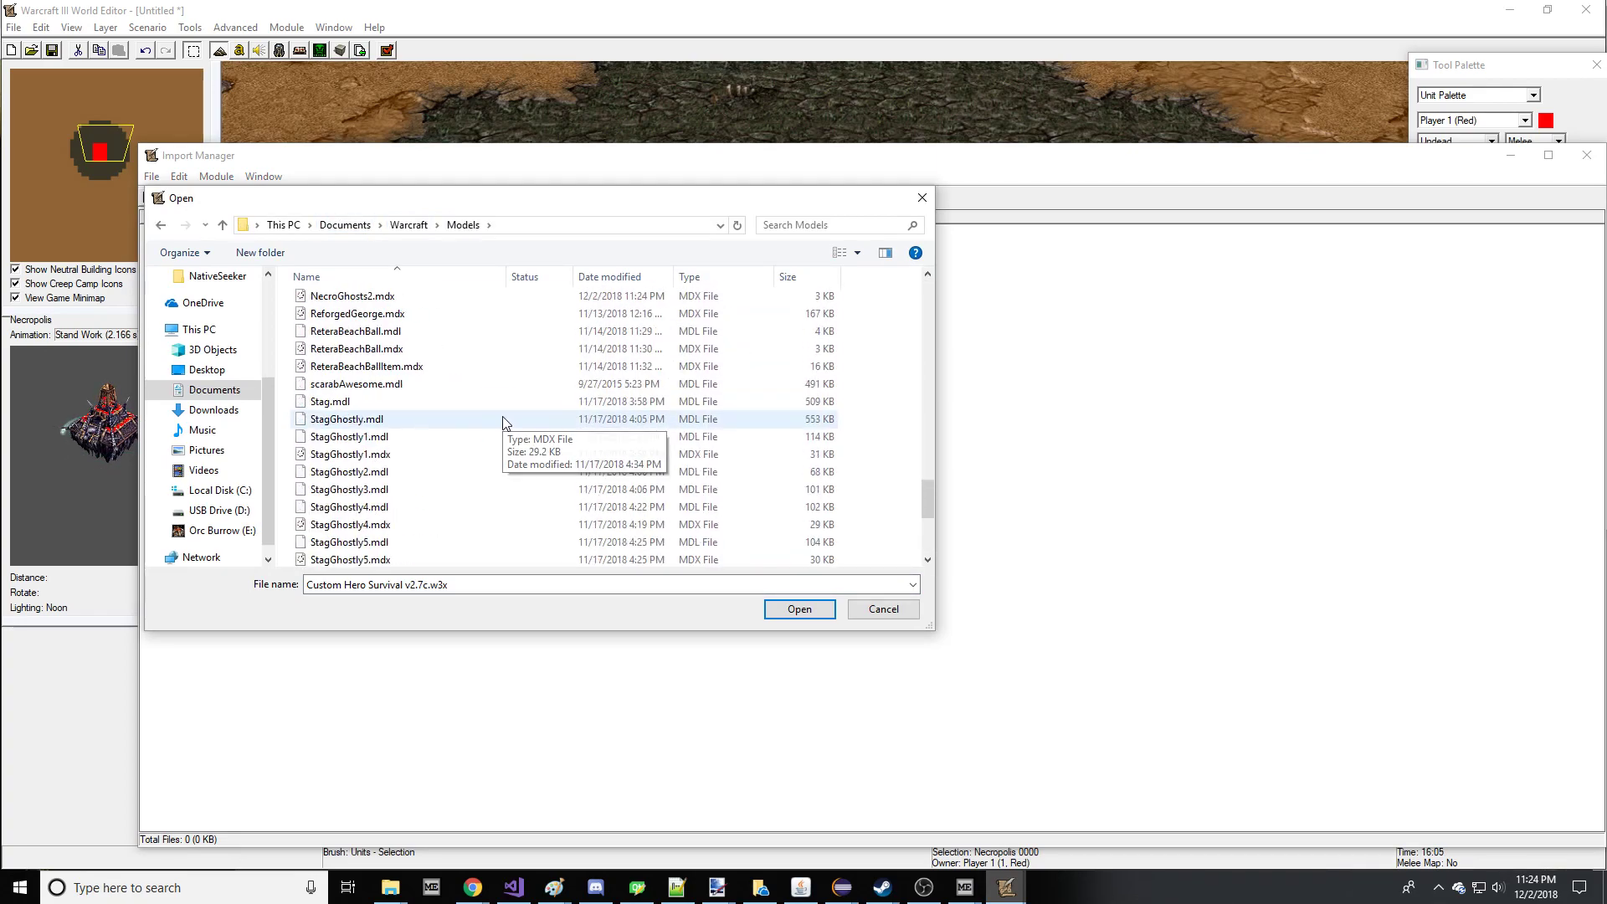
{"action": "scroll", "coordinate": [377, 410], "scroll_direction": "up", "scroll_amount": 6}
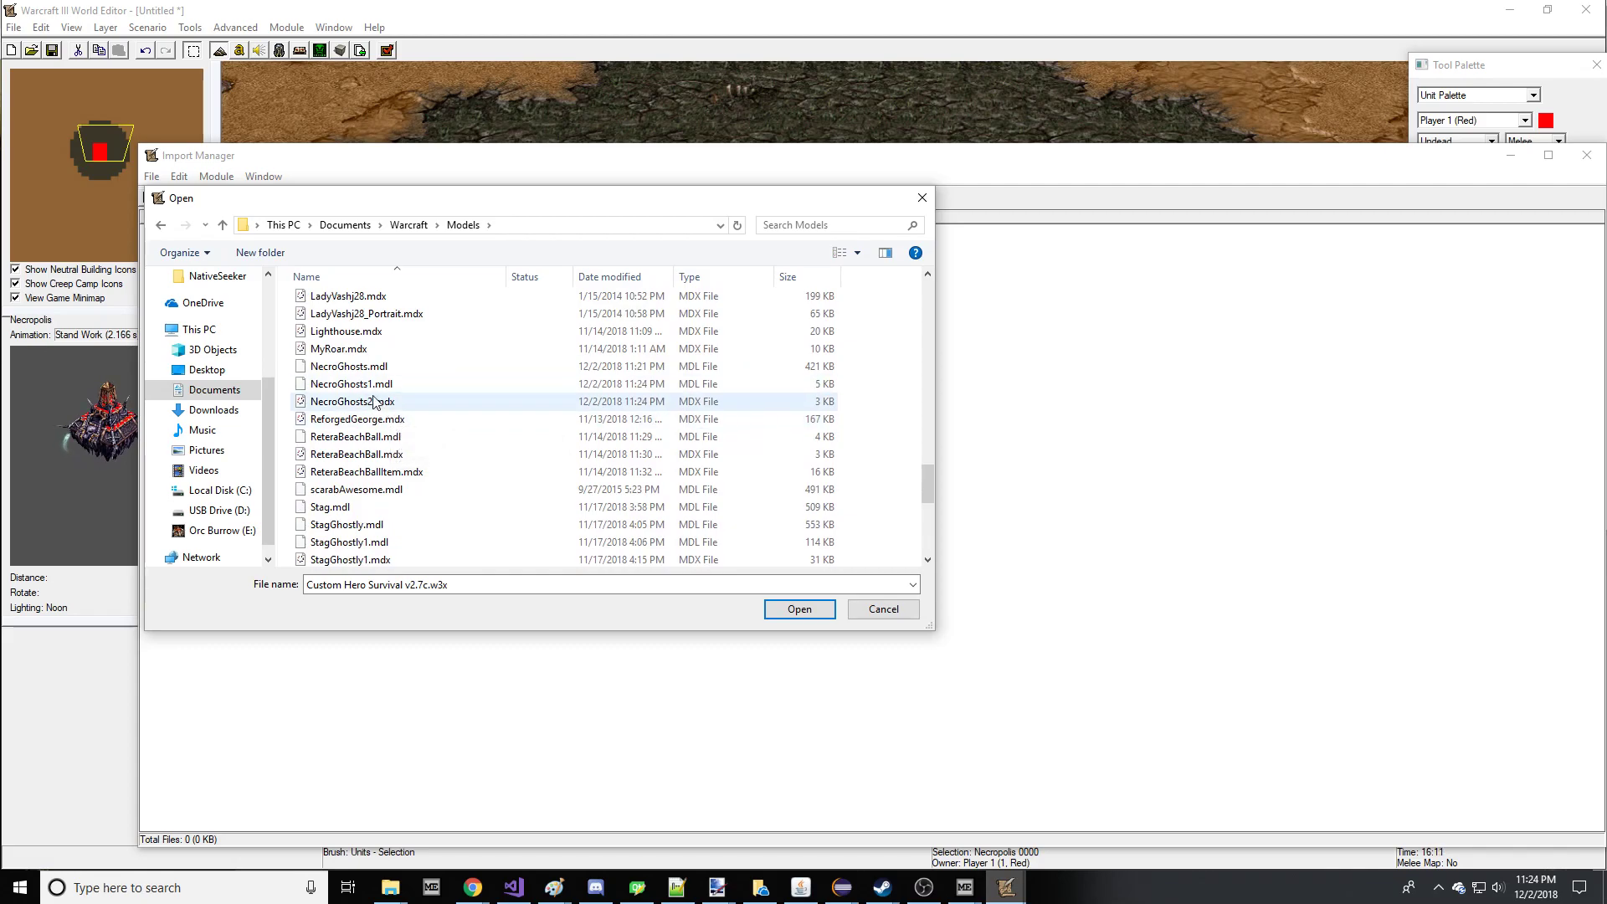
{"action": "double_click", "coordinate": [351, 400]}
- Save the map as NecroGhostsModelTest in Documents\Warcraft III\Maps and dismiss the default-name reminder
{"action": "left_click", "coordinate": [186, 204]}
{"action": "key", "text": "Return"}
{"action": "key", "text": "Return"}
{"action": "key", "text": "Return"}
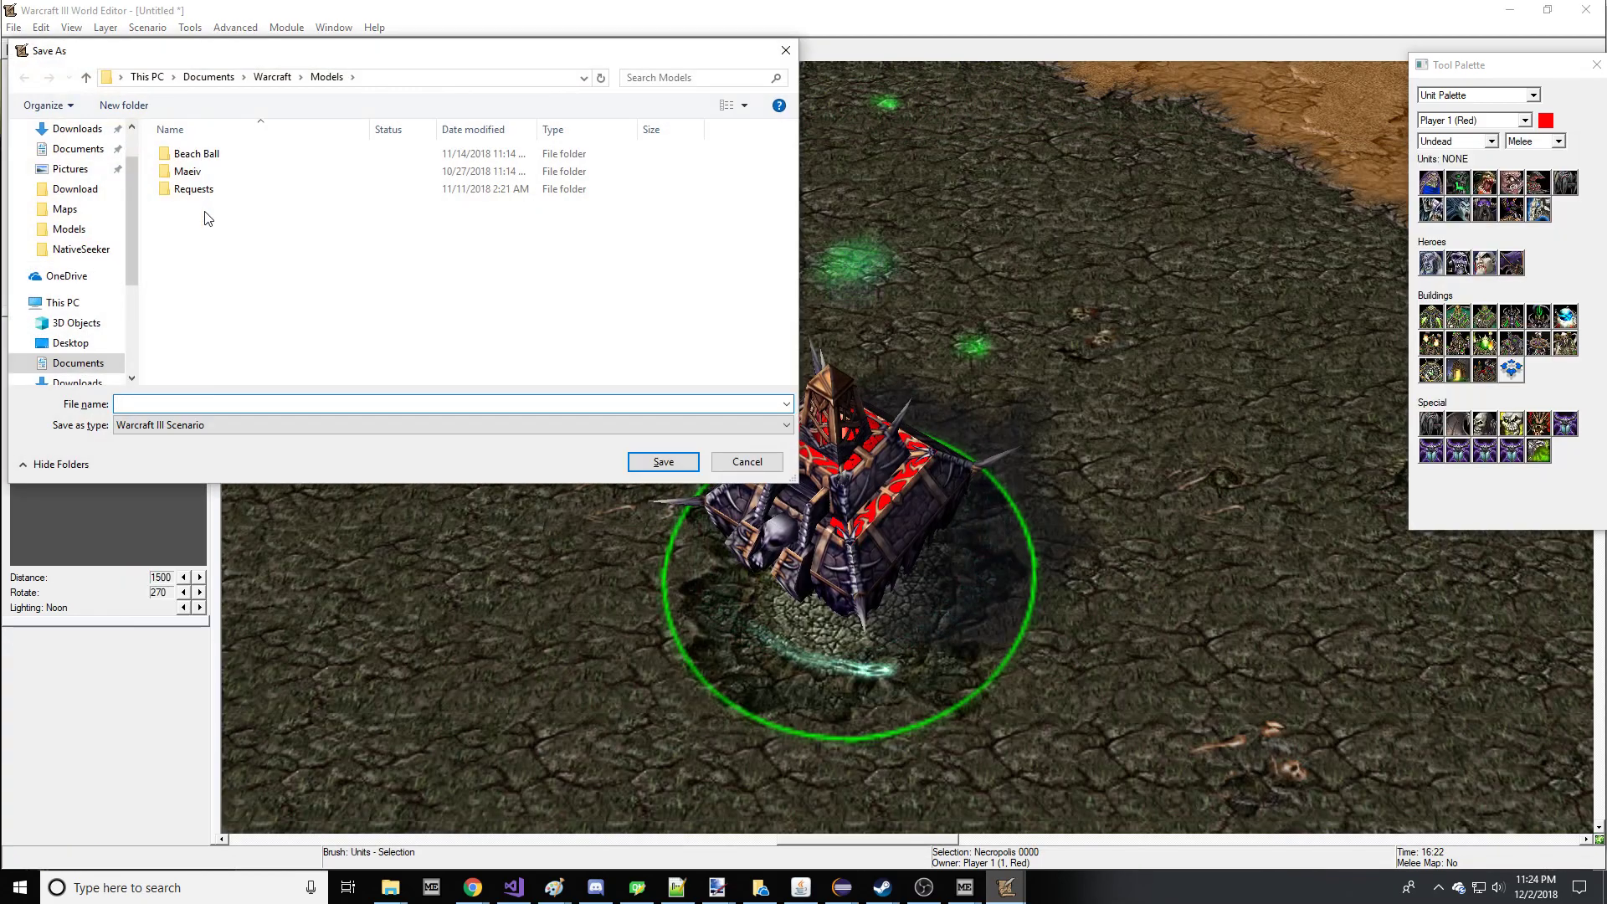
{"action": "left_click", "coordinate": [208, 77]}
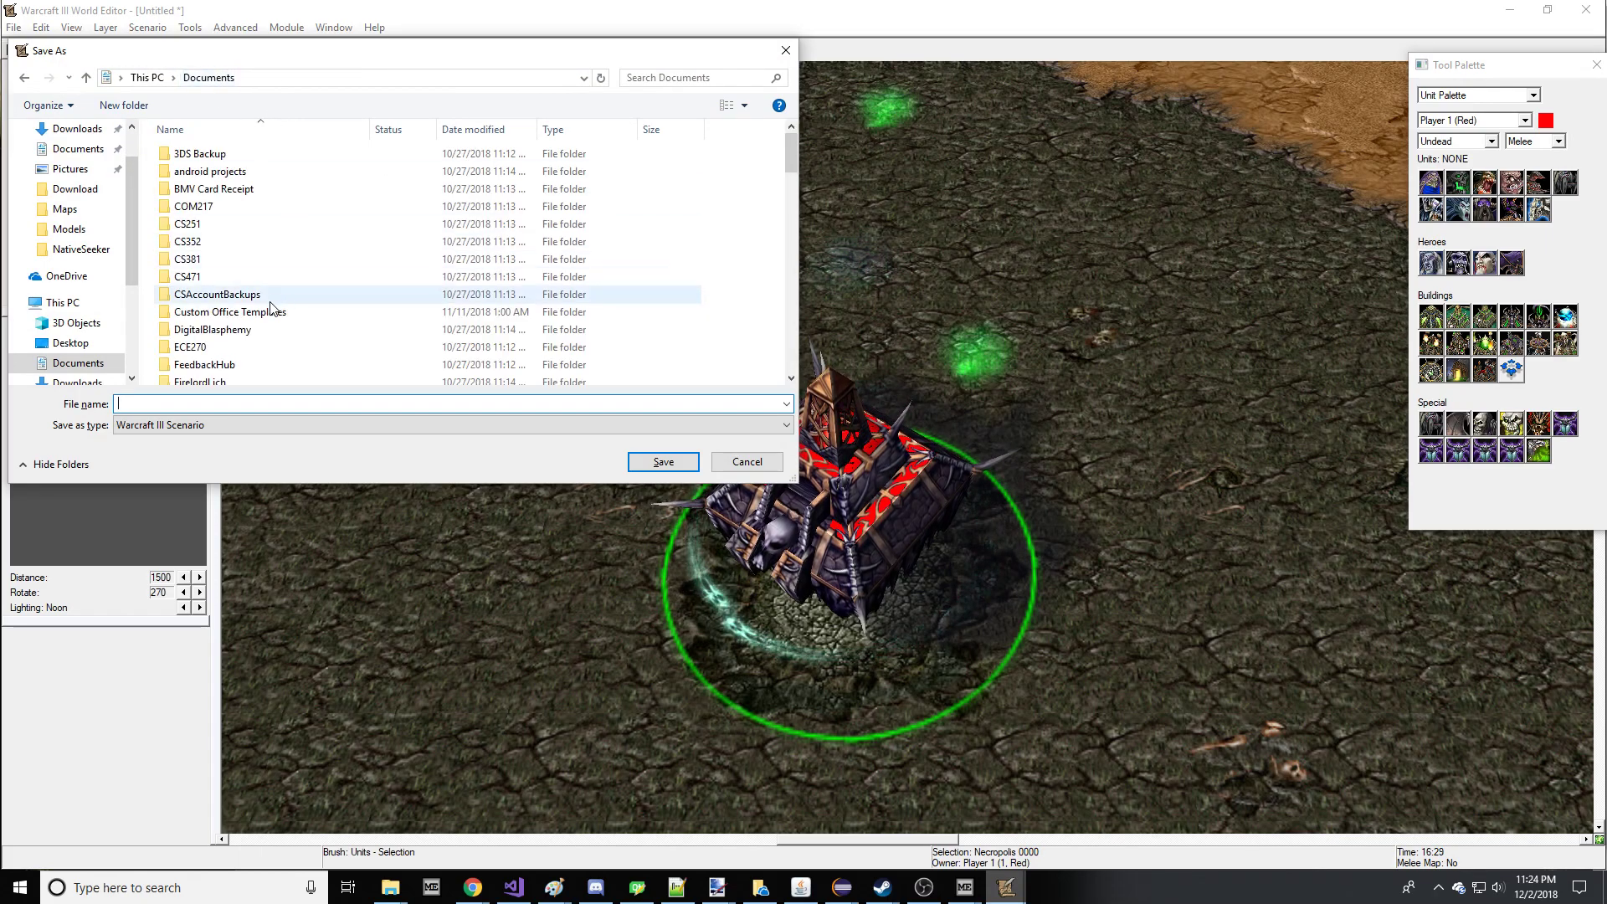
{"action": "scroll", "coordinate": [293, 301], "scroll_direction": "down", "scroll_amount": 5}
{"action": "scroll", "coordinate": [284, 295], "scroll_direction": "up", "scroll_amount": 5}
{"action": "double_click", "coordinate": [234, 258]}
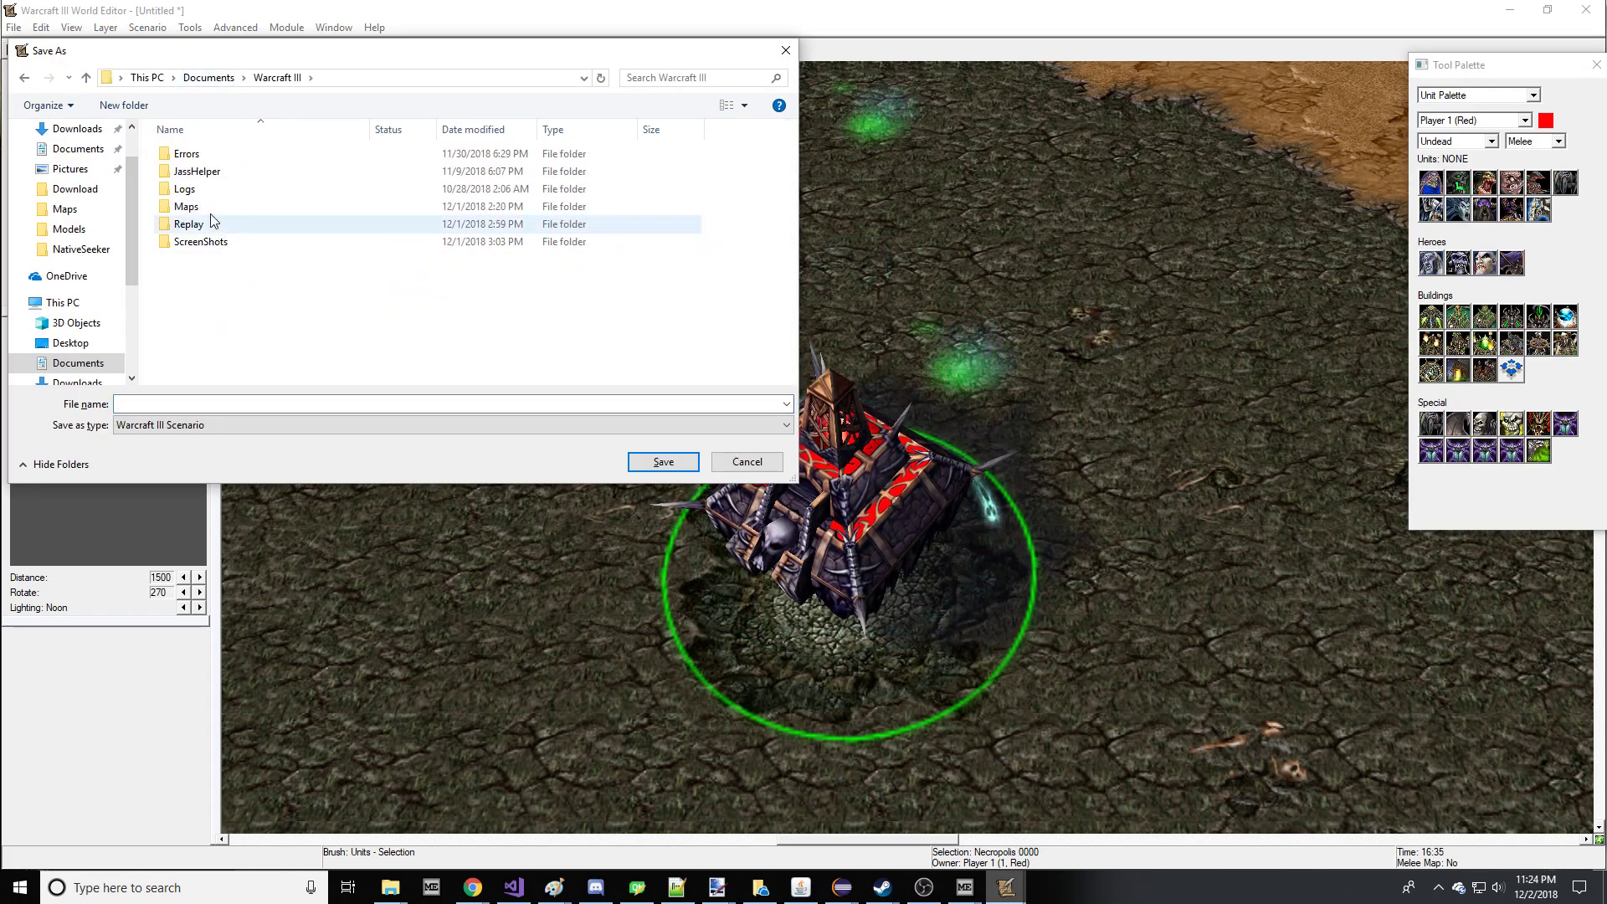
{"action": "double_click", "coordinate": [215, 211]}
{"action": "type", "text": "N"}
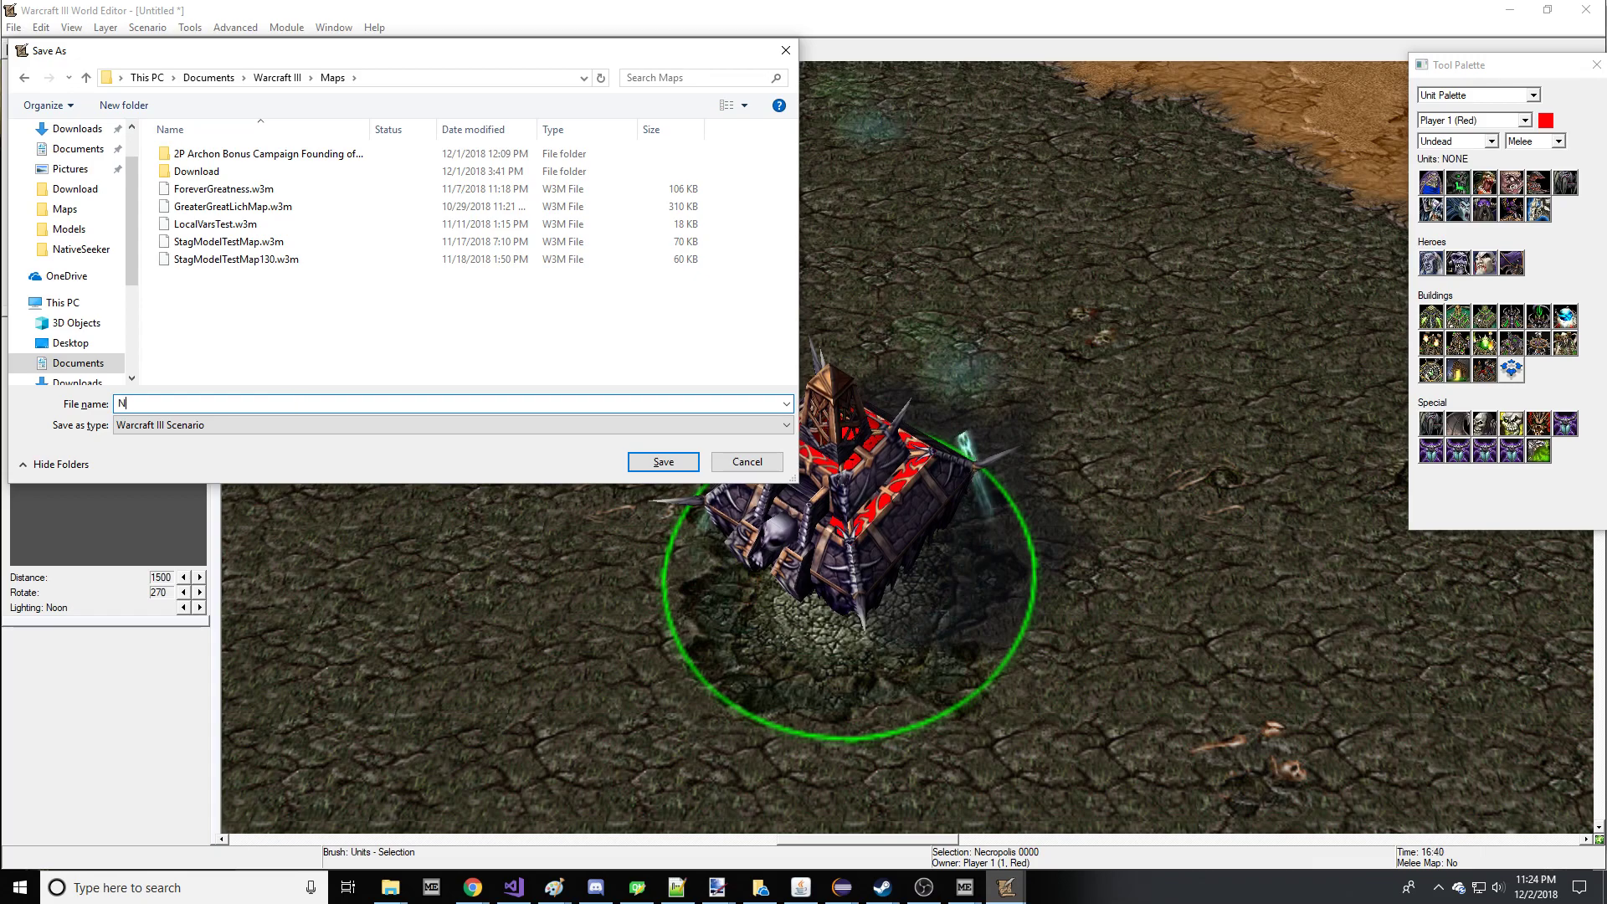
{"action": "type", "text": "ecroGhos"}
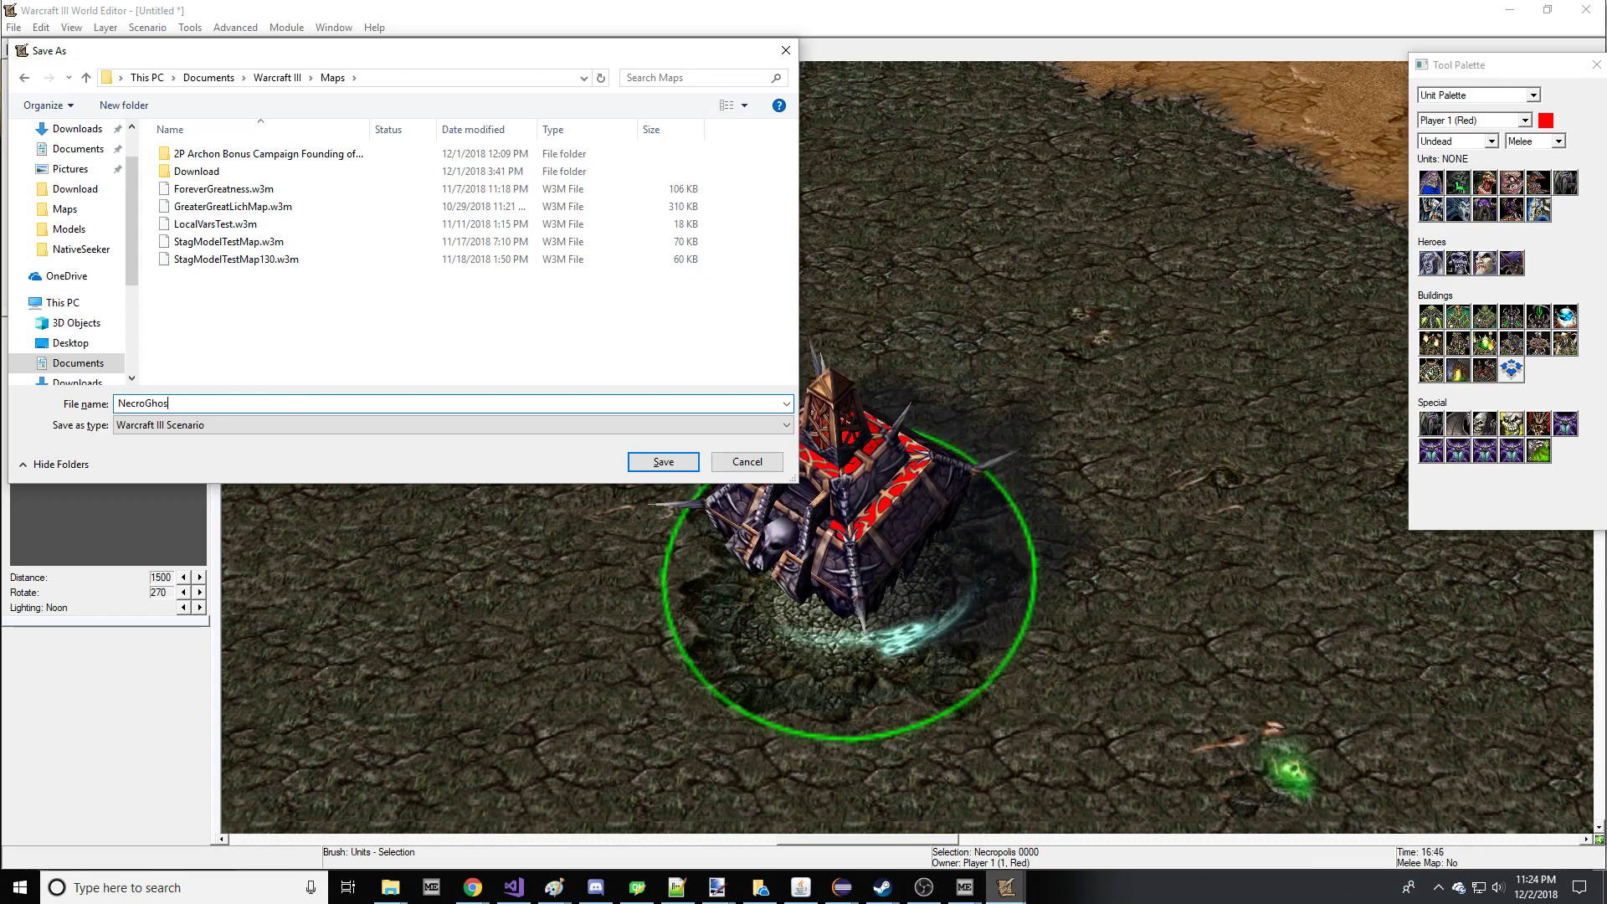
{"action": "type", "text": "tsModelTest"}
{"action": "key", "text": "Return"}
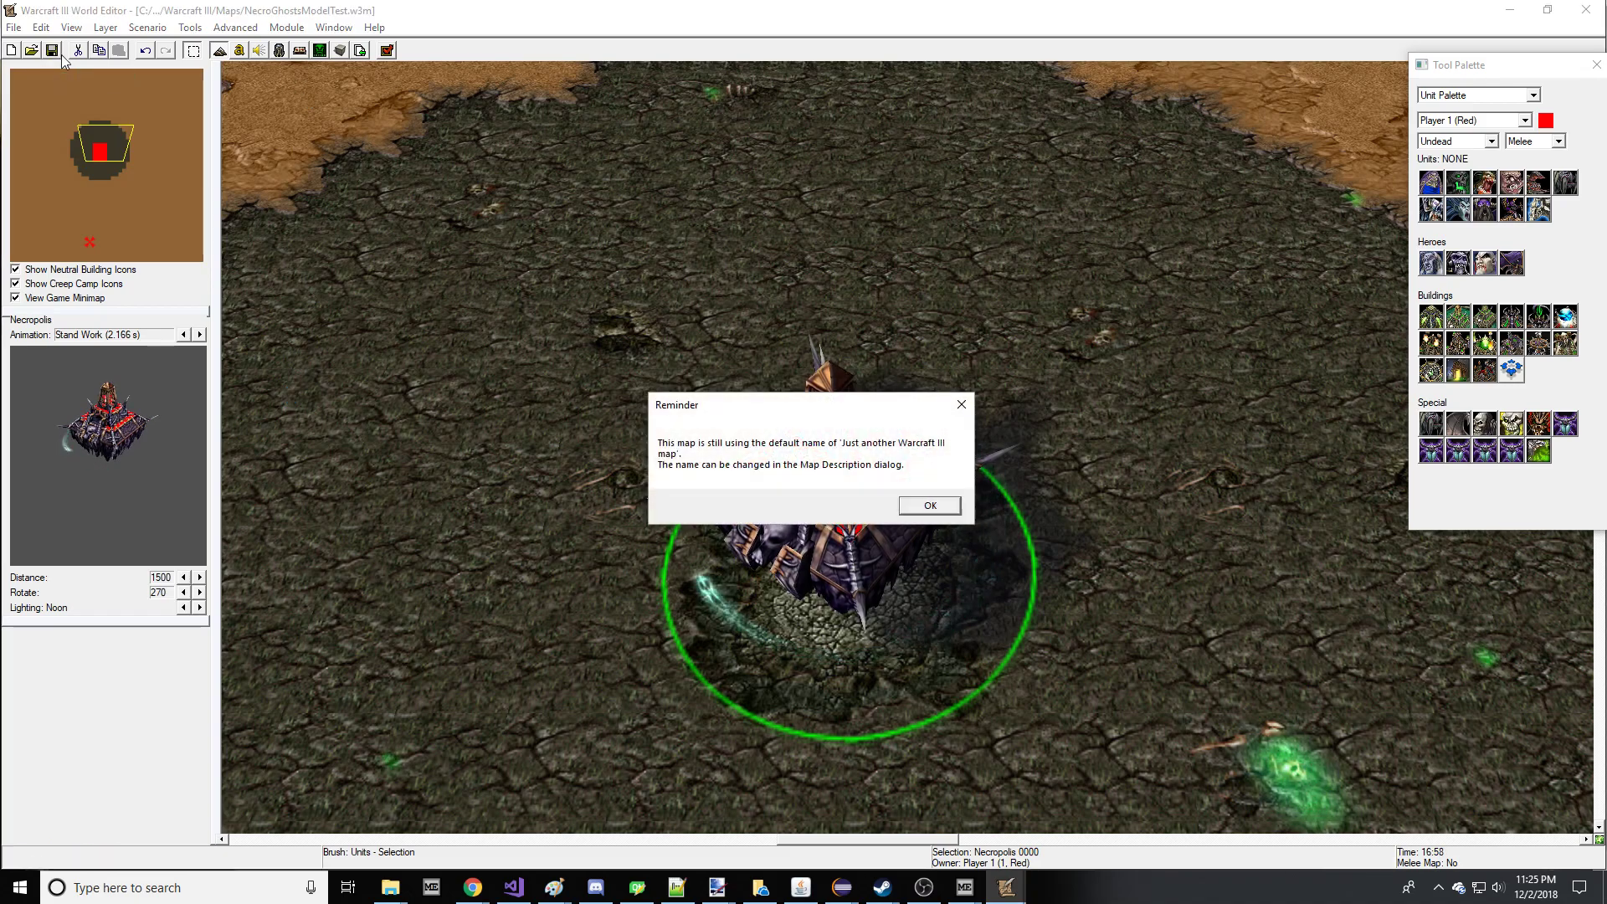
{"action": "key", "text": "Return"}
- Preview the imported NecroGhosts2.mdx as the Necropolis's model file in the Object Editor, and cancel the change
{"action": "left_click", "coordinate": [278, 52]}
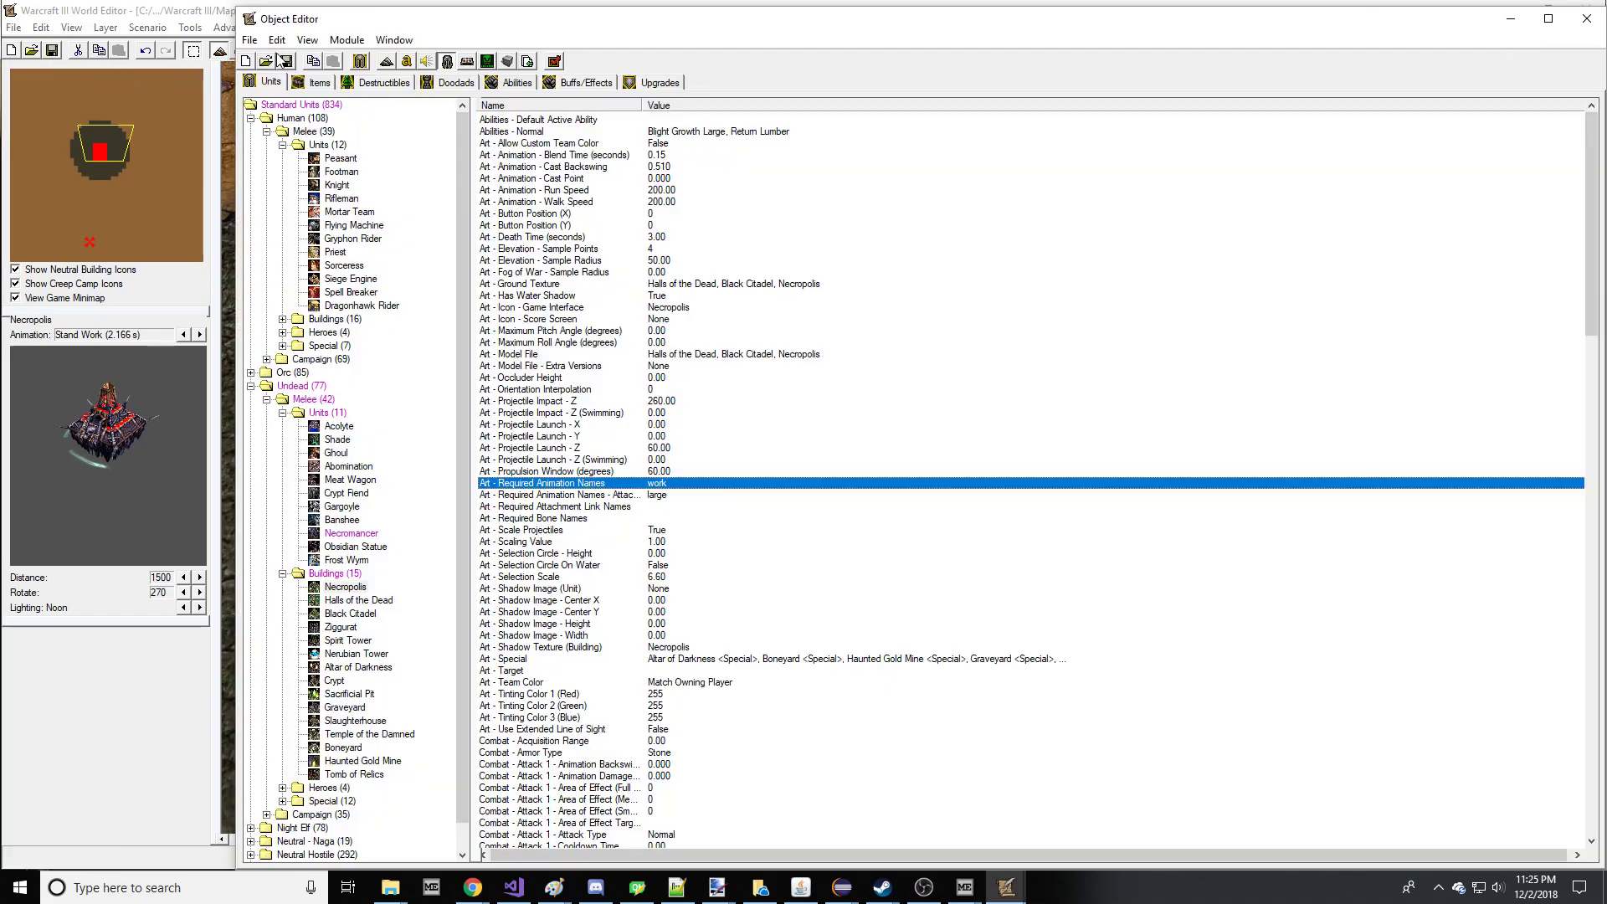
{"action": "left_click", "coordinate": [676, 343]}
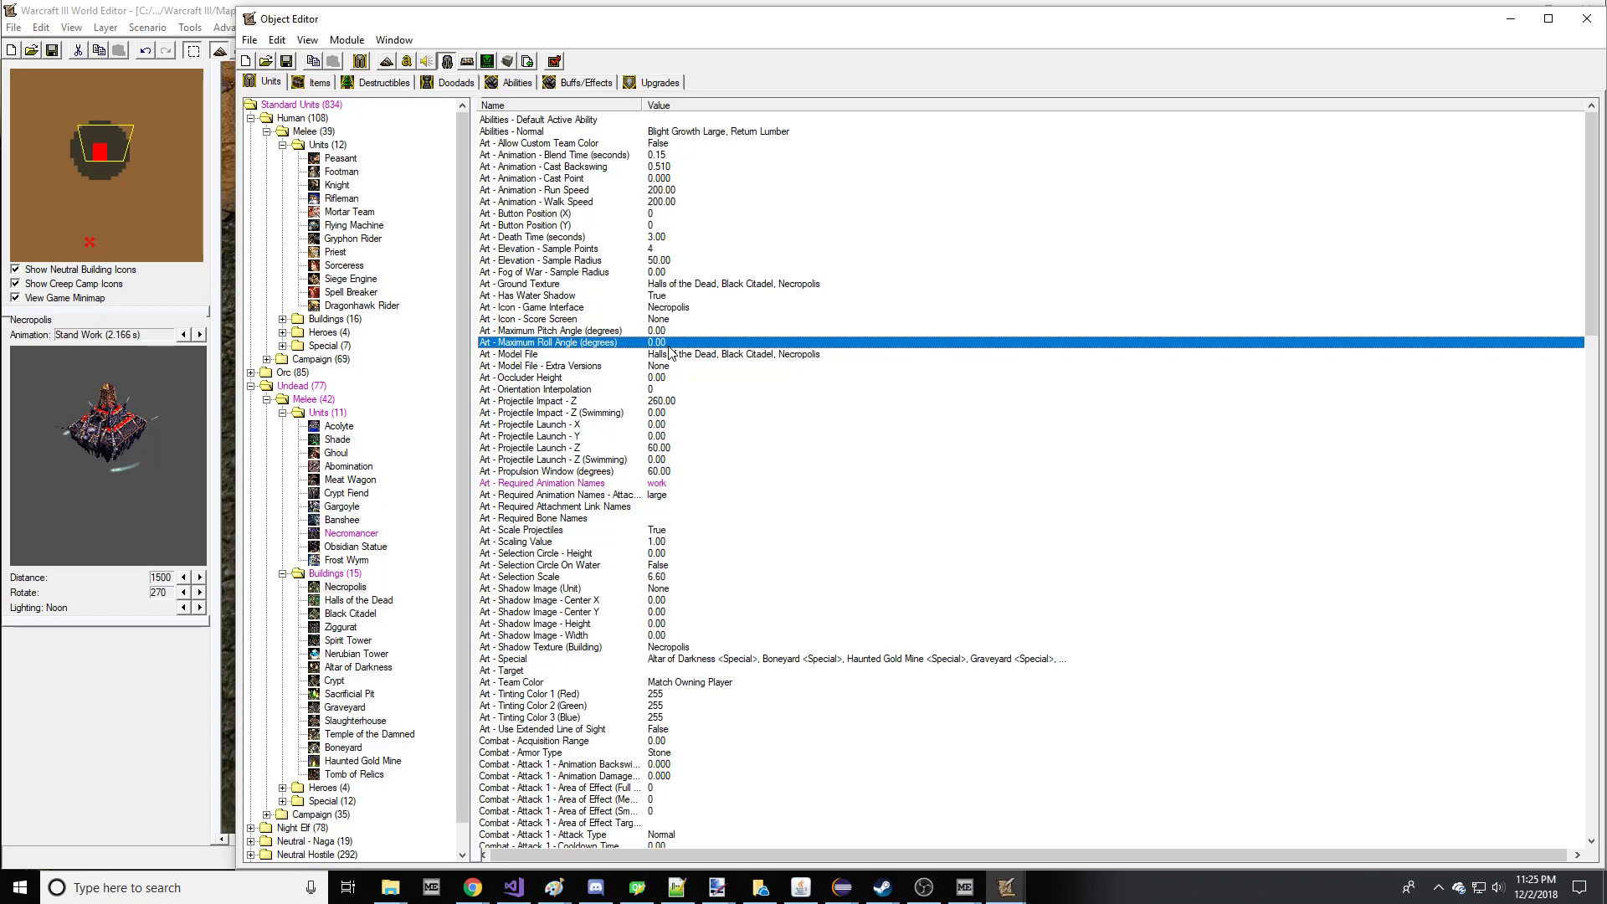
{"action": "left_click", "coordinate": [669, 354]}
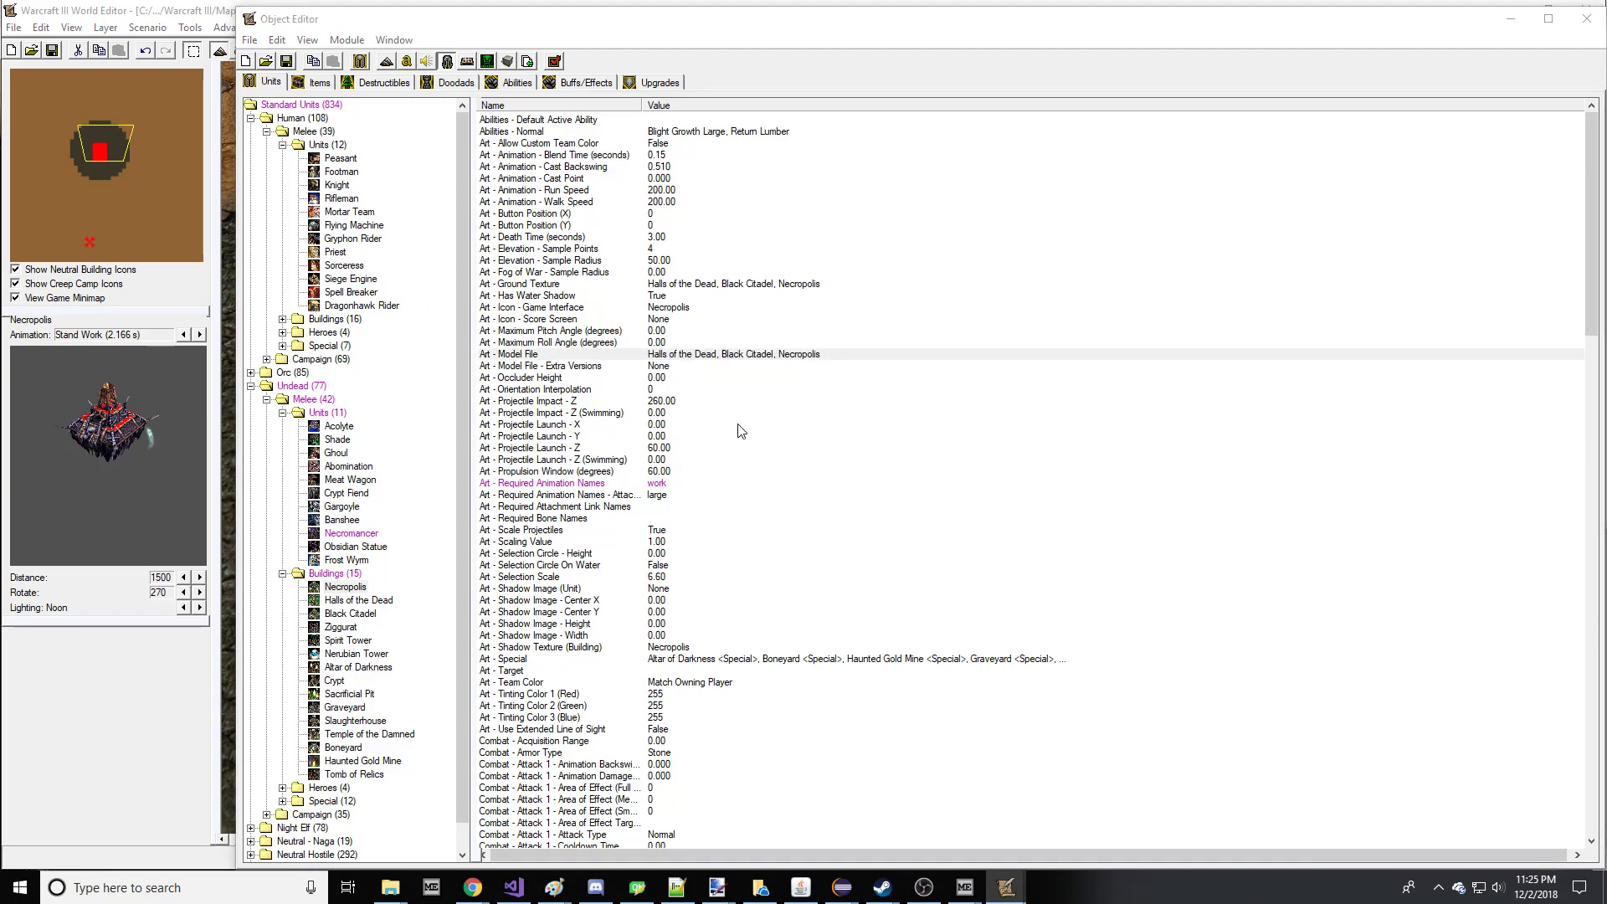
{"action": "key", "text": "Return"}
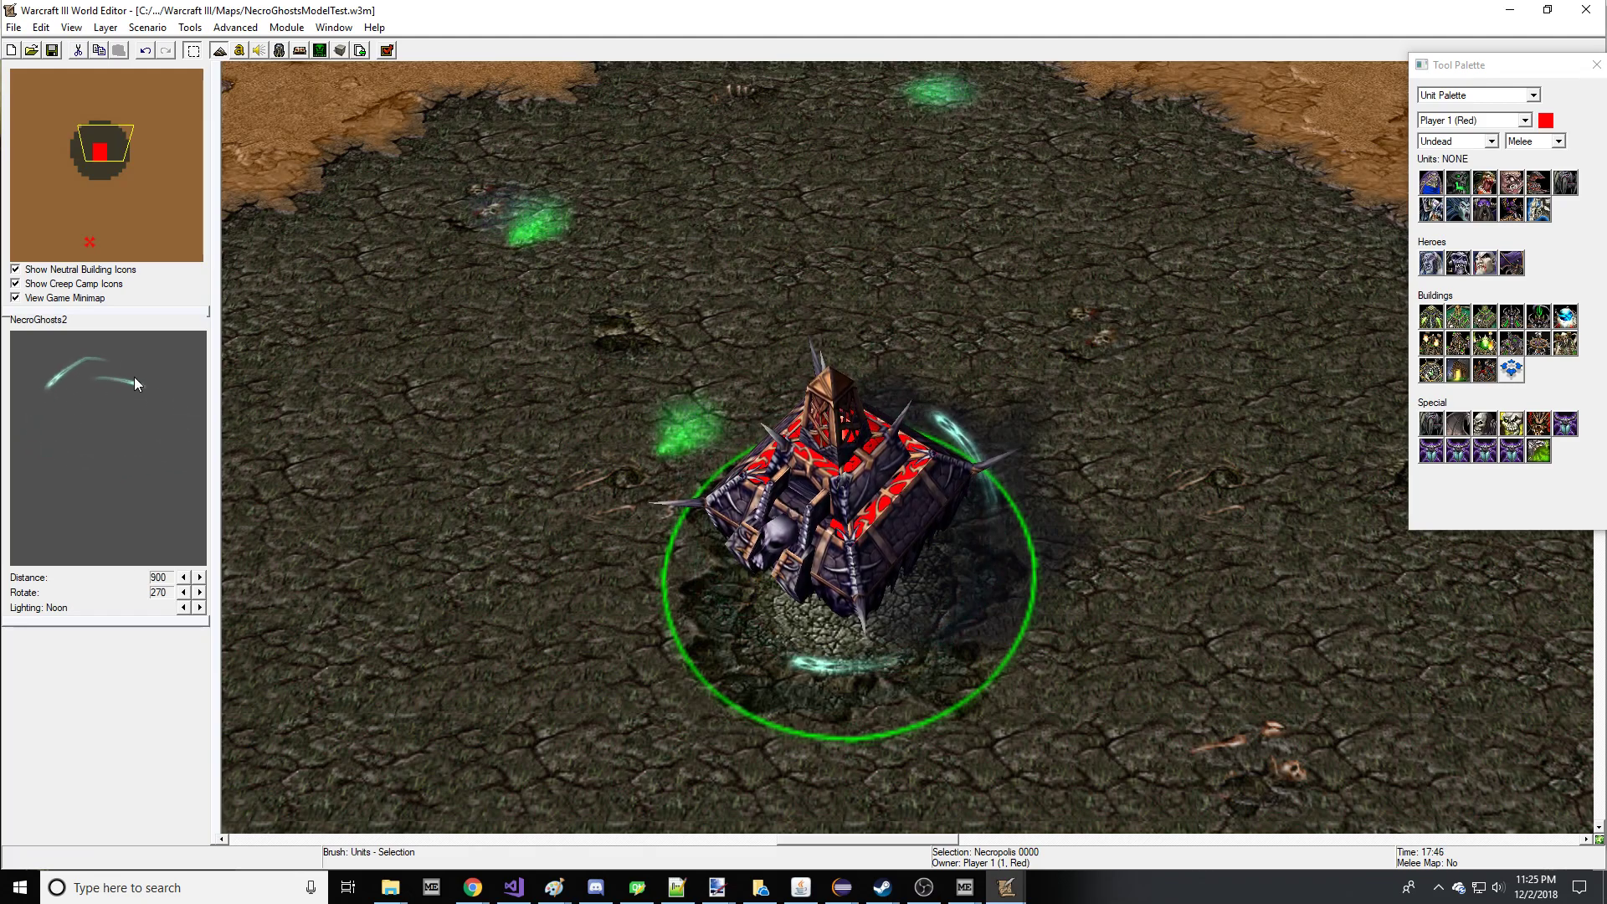
{"action": "left_click", "coordinate": [280, 52]}
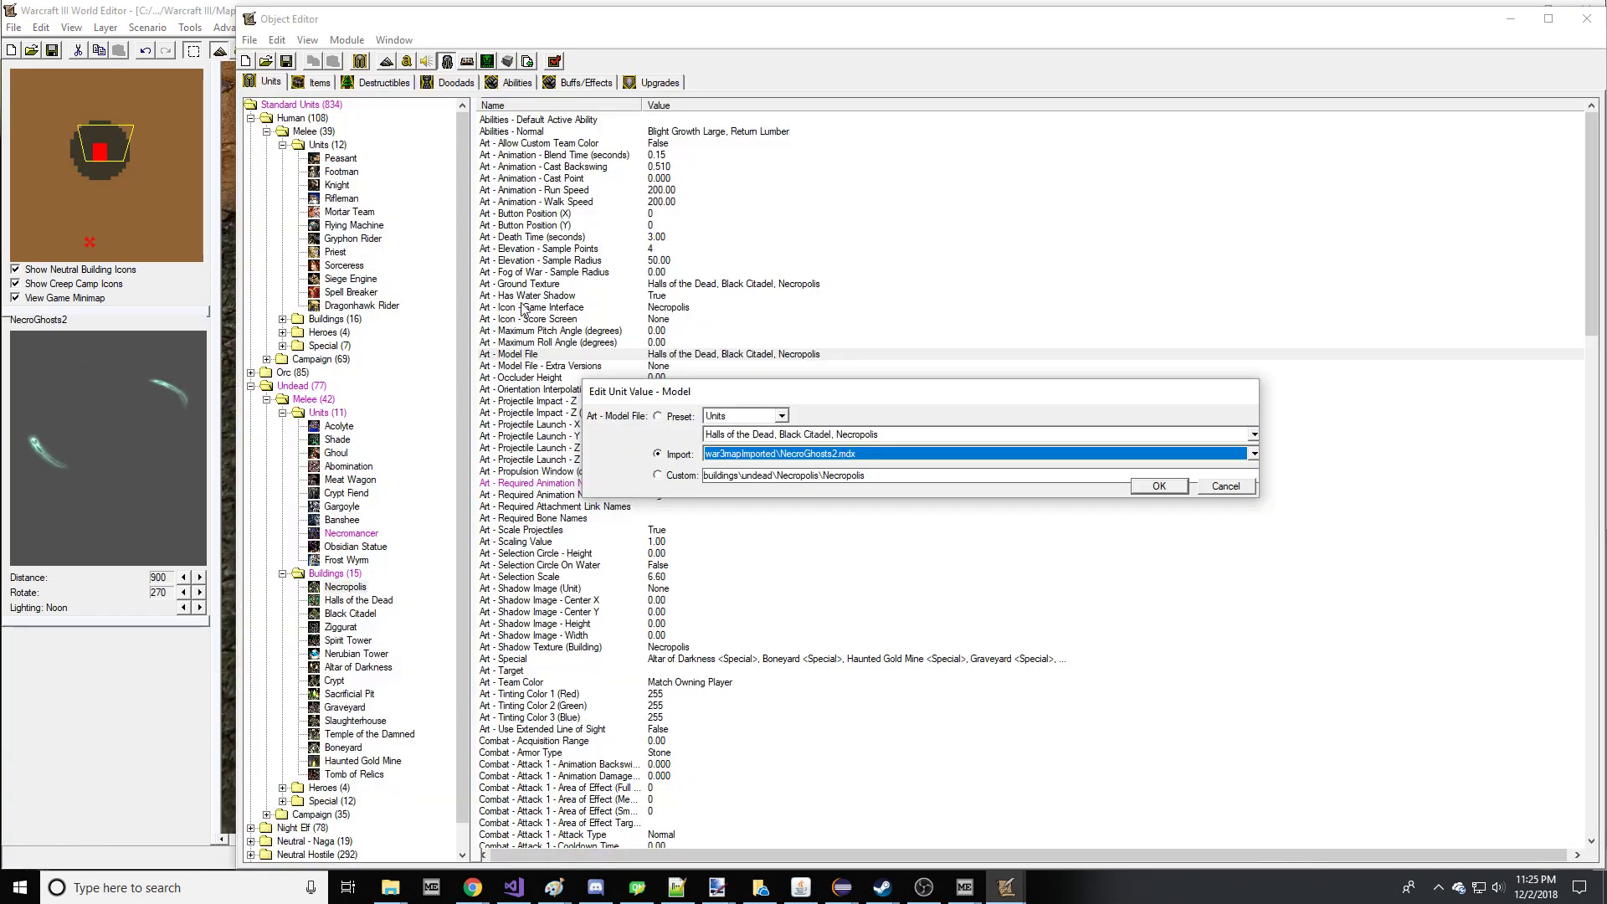
{"action": "key", "text": "Escape"}
- Find the cinematic Fire doodad in the Object Editor and paste a copy of it as a custom doodad
{"action": "left_click", "coordinate": [428, 87]}
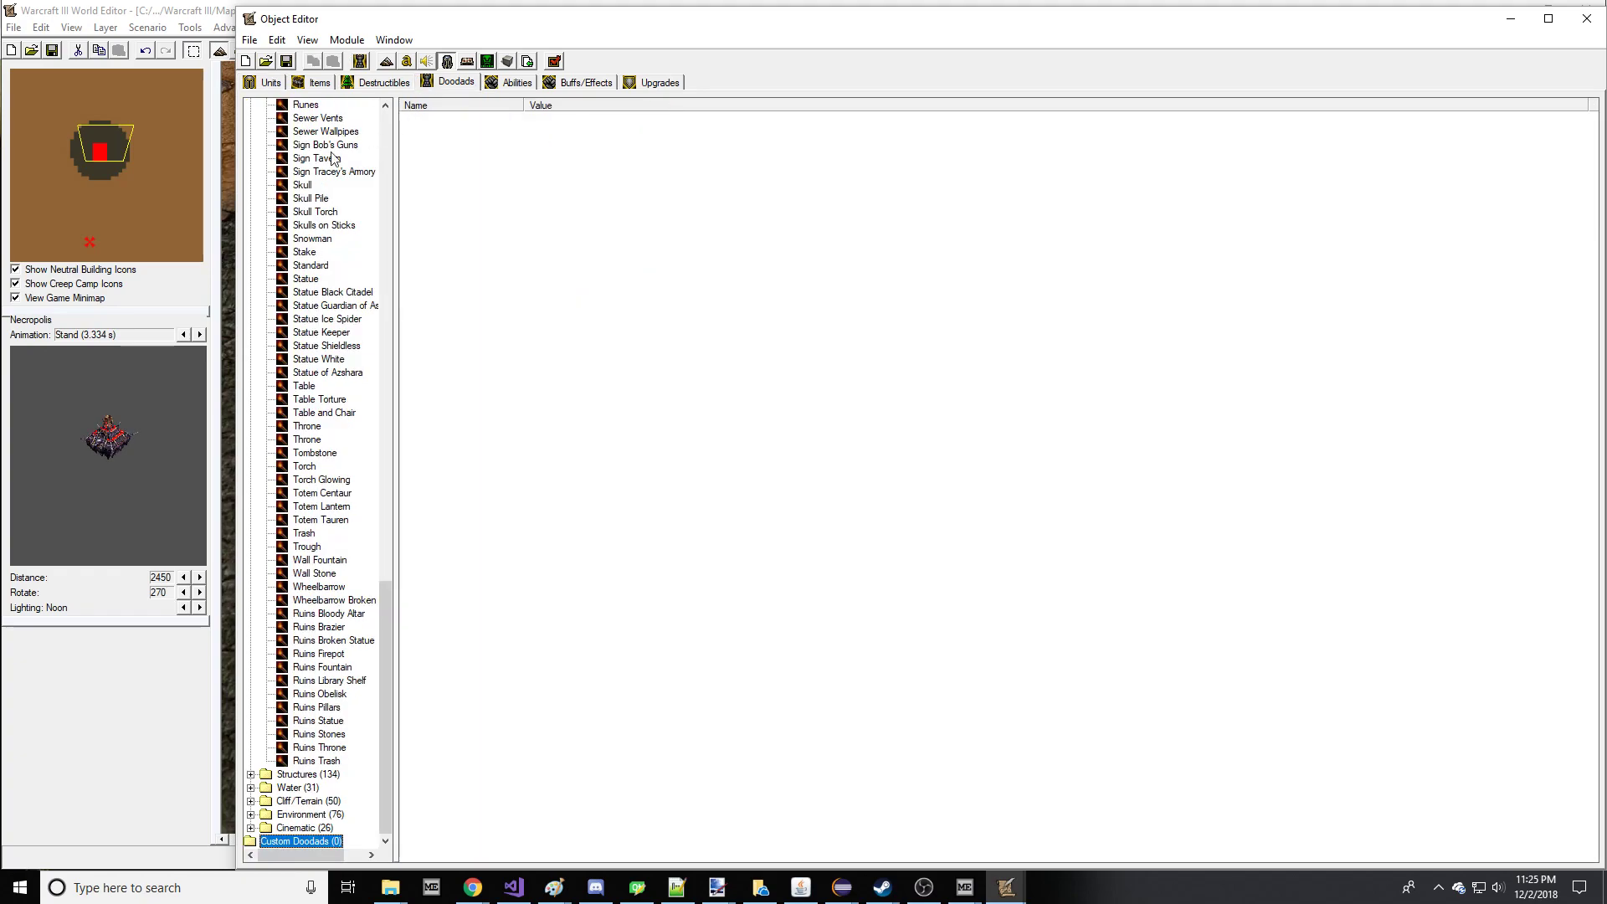
{"action": "left_click", "coordinate": [333, 158]}
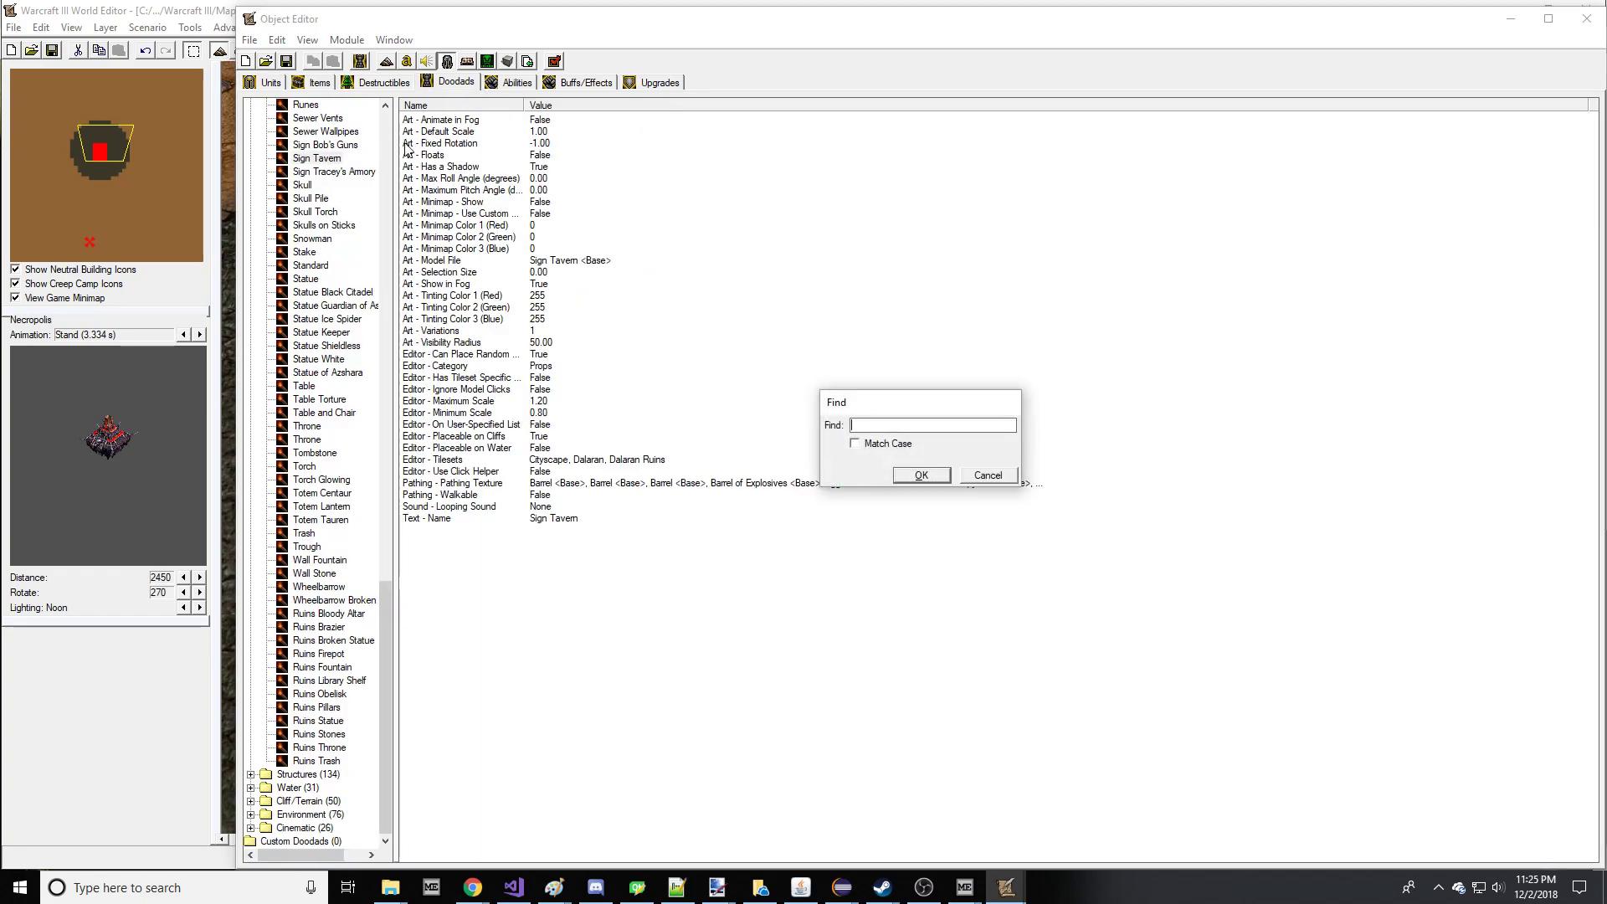
{"action": "key", "text": "F3"}
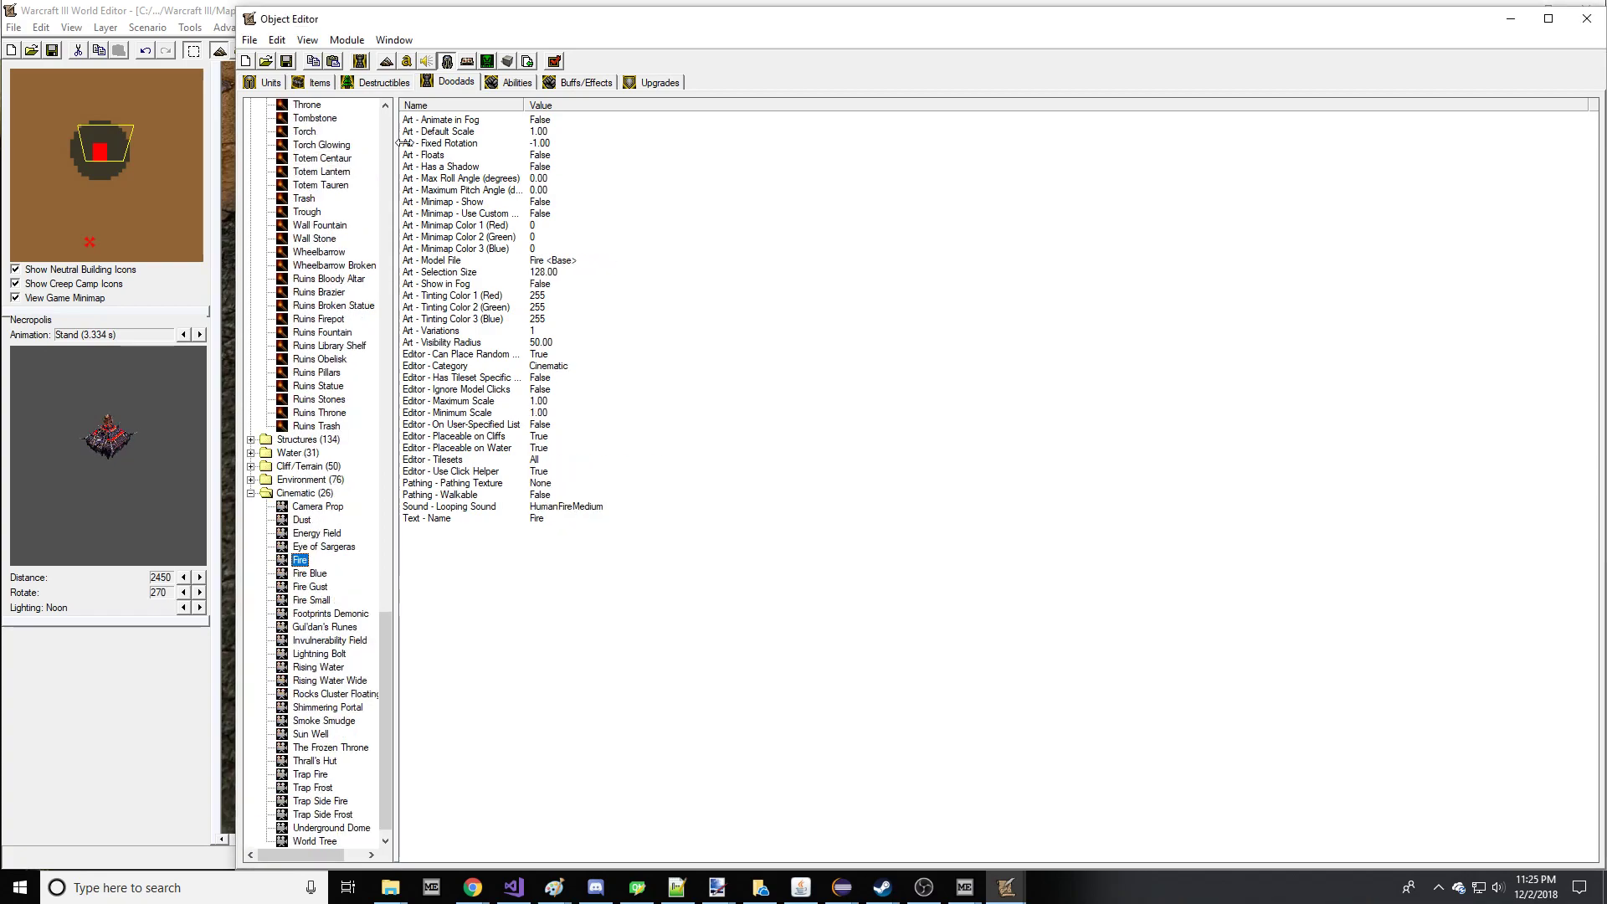
{"action": "key", "text": "ctrl+v"}
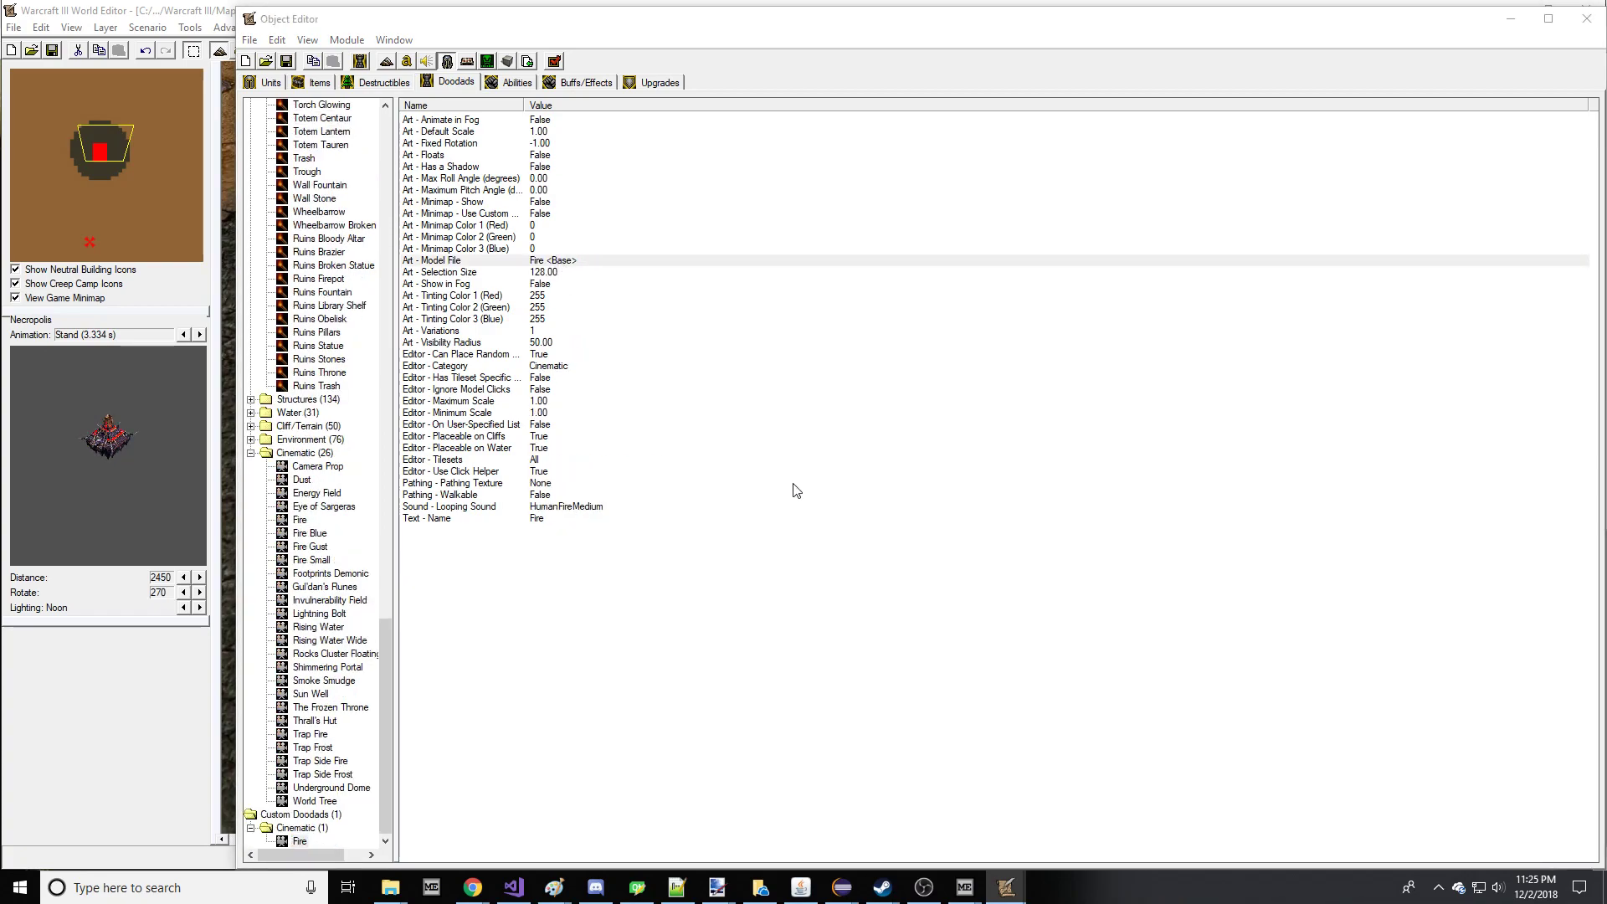
- Set the custom Fire doodad's model file to the imported NecroGhosts2 model and rename the doodad Ghosts
{"action": "key", "text": "Return"}
{"action": "left_click", "coordinate": [658, 455]}
{"action": "key", "text": "Return"}
{"action": "double_click", "coordinate": [549, 521]}
{"action": "type", "text": "Ghosts"}
{"action": "key", "text": "Return"}
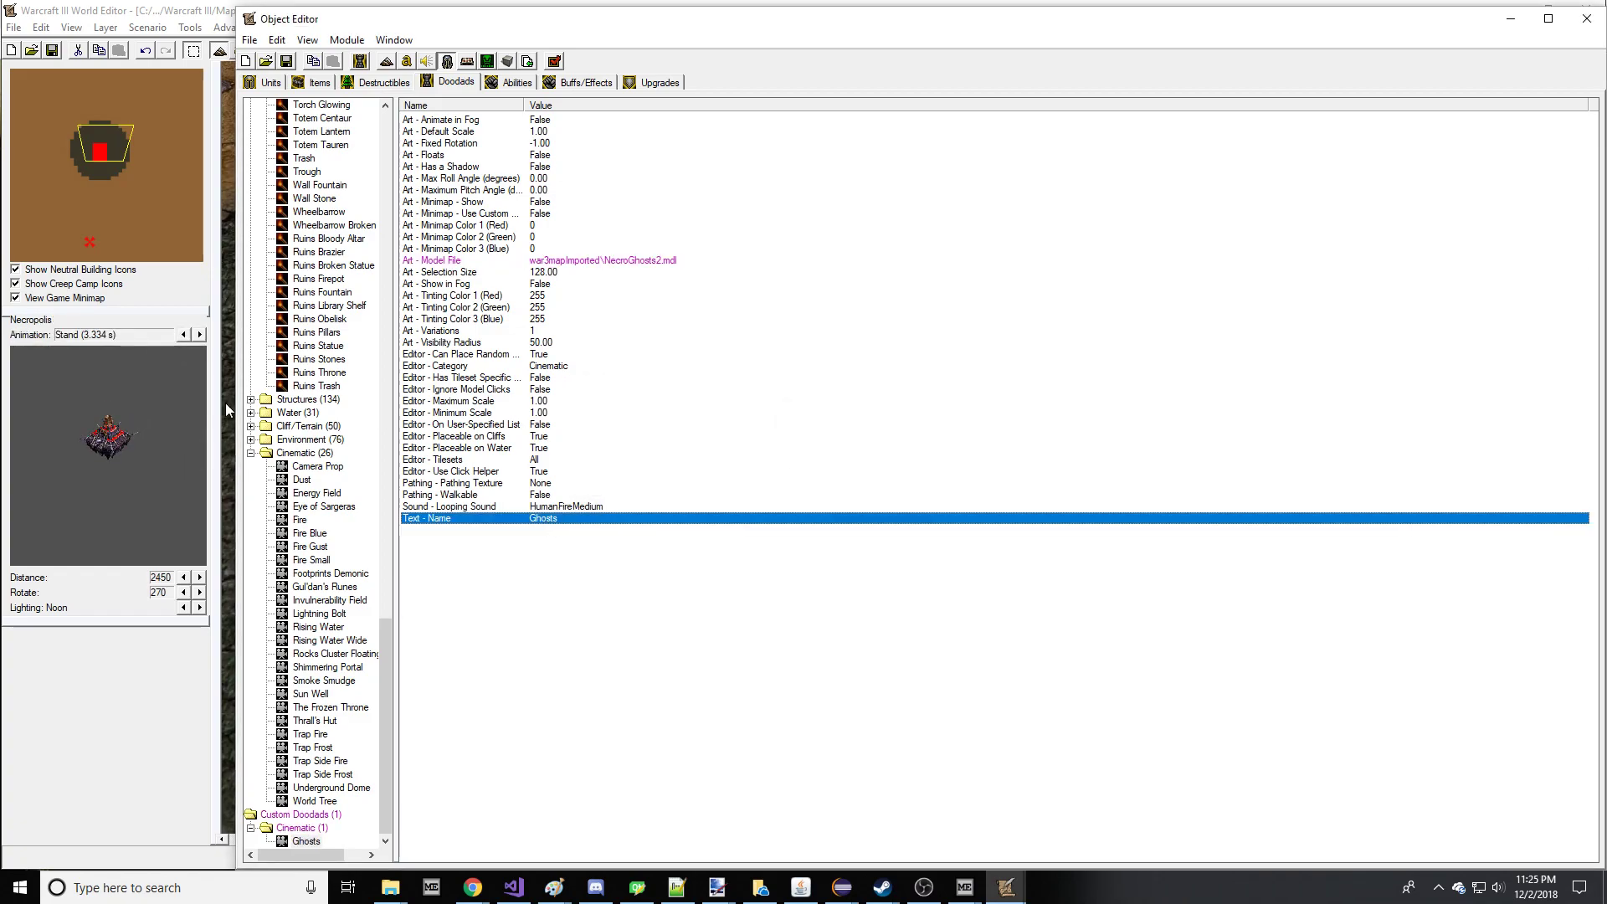
- Choose the Ghosts doodad from the Cinematic category and place an overlapping cluster of copies on the blight behind the Necropolis
{"action": "left_click", "coordinate": [197, 396]}
{"action": "left_click", "coordinate": [1449, 123]}
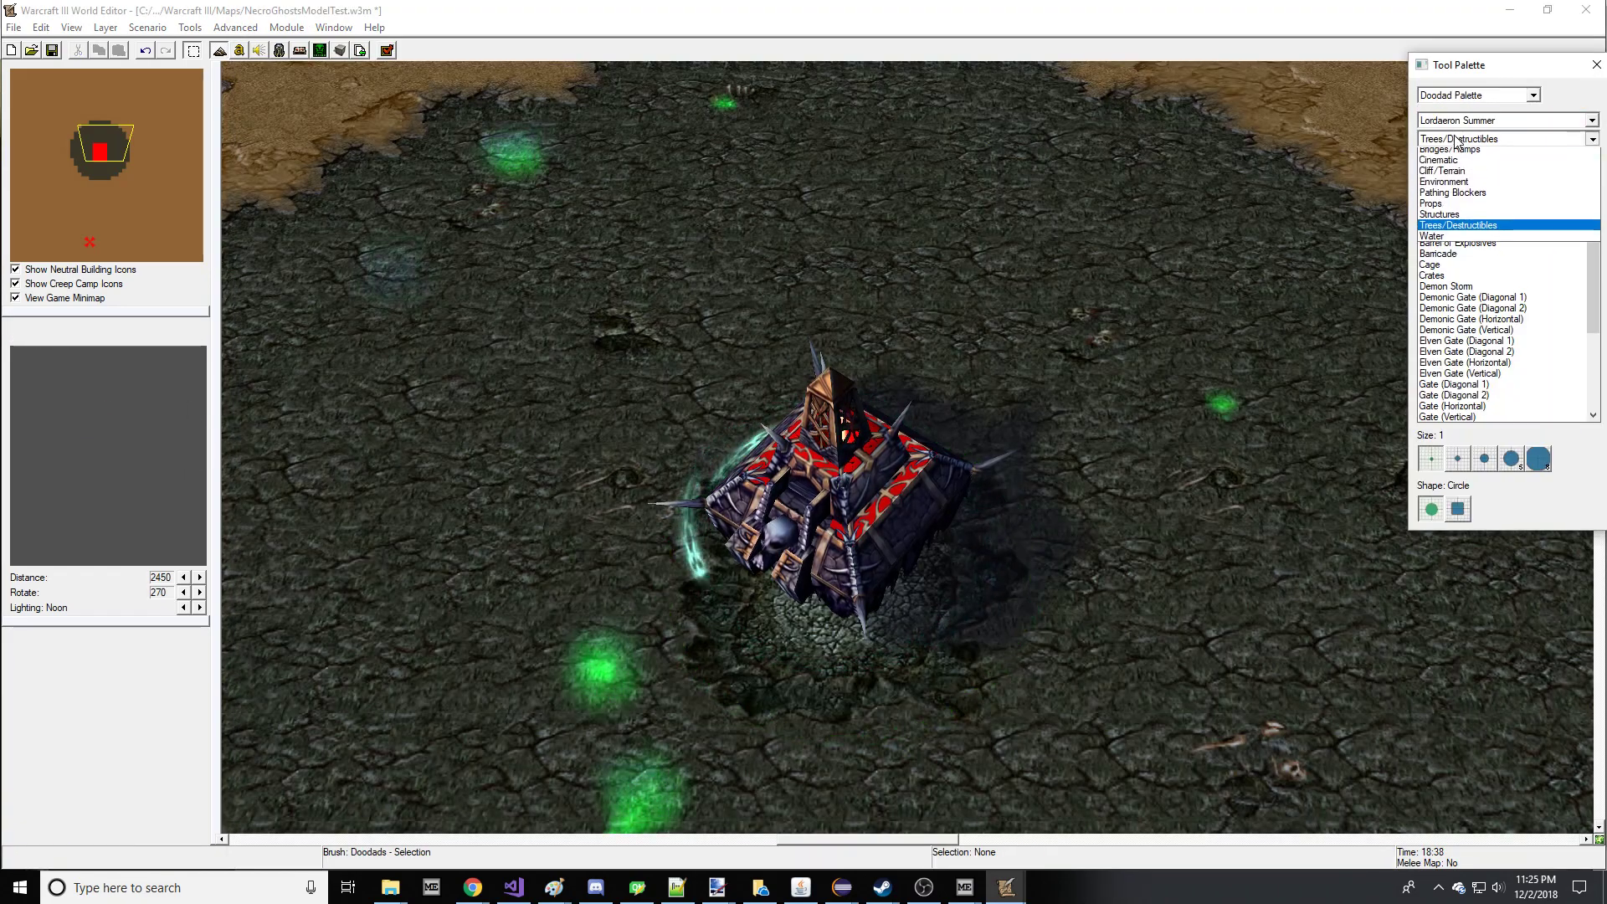
{"action": "right_click_drag", "start_coordinate": [1314, 326], "coordinate": [1120, 310]}
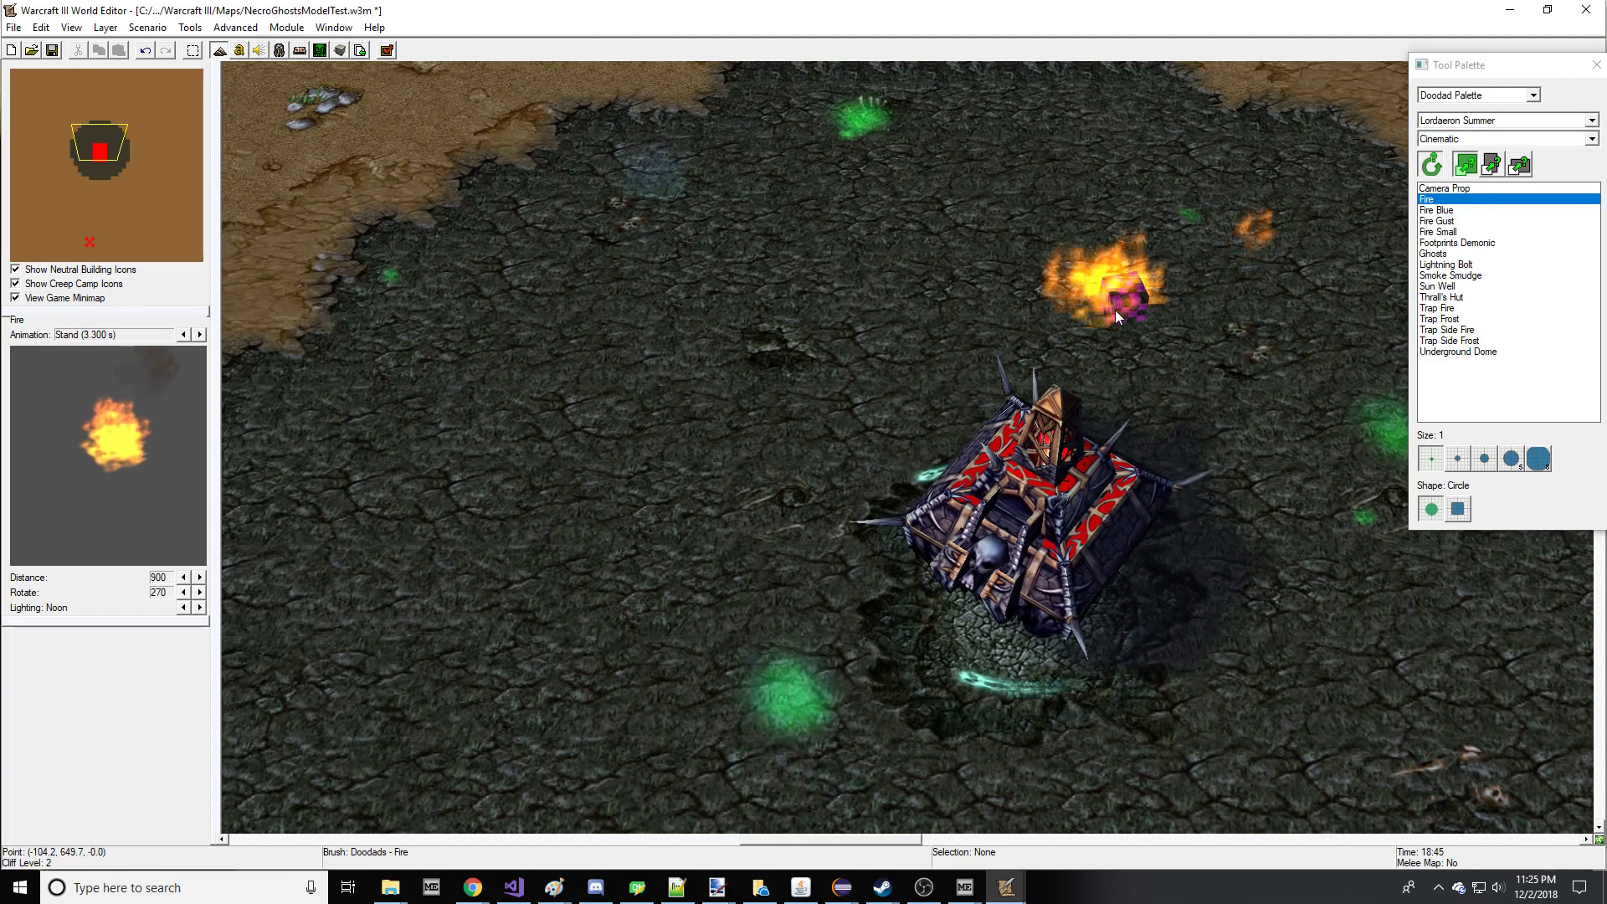
{"action": "left_click", "coordinate": [1437, 254]}
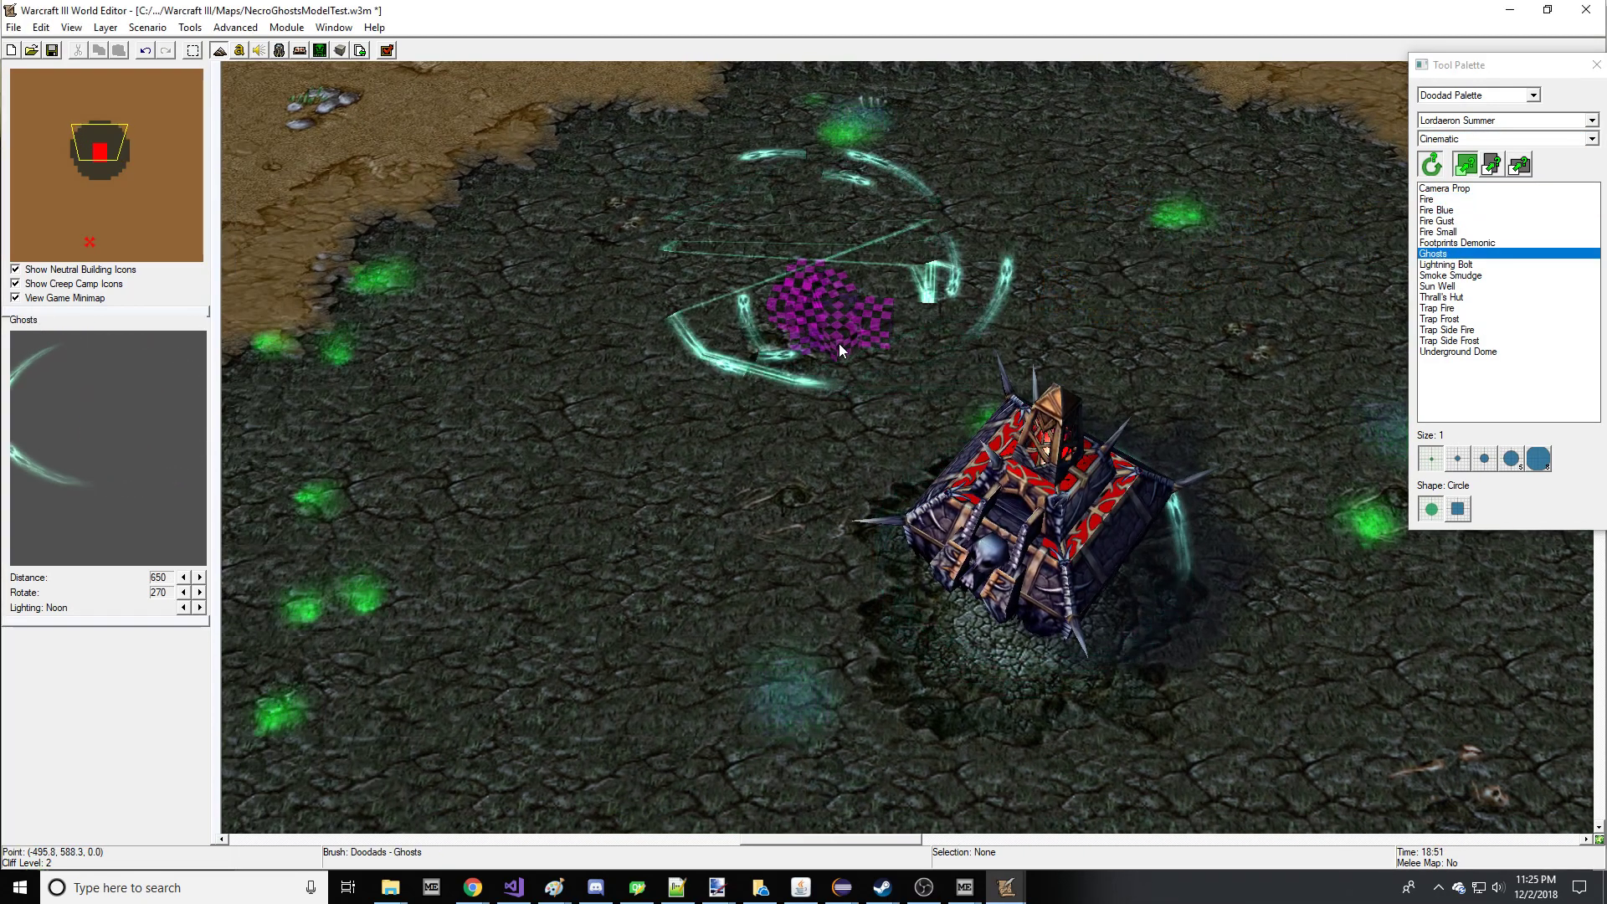
{"action": "key", "text": "space"}
- Select the cluster of Ghosts doodads, clear the selection and examine the circling ribbons beside the Necropolis
{"action": "left_click_drag", "start_coordinate": [725, 242], "coordinate": [856, 319]}
{"action": "right_click_drag", "start_coordinate": [855, 320], "coordinate": [862, 356]}
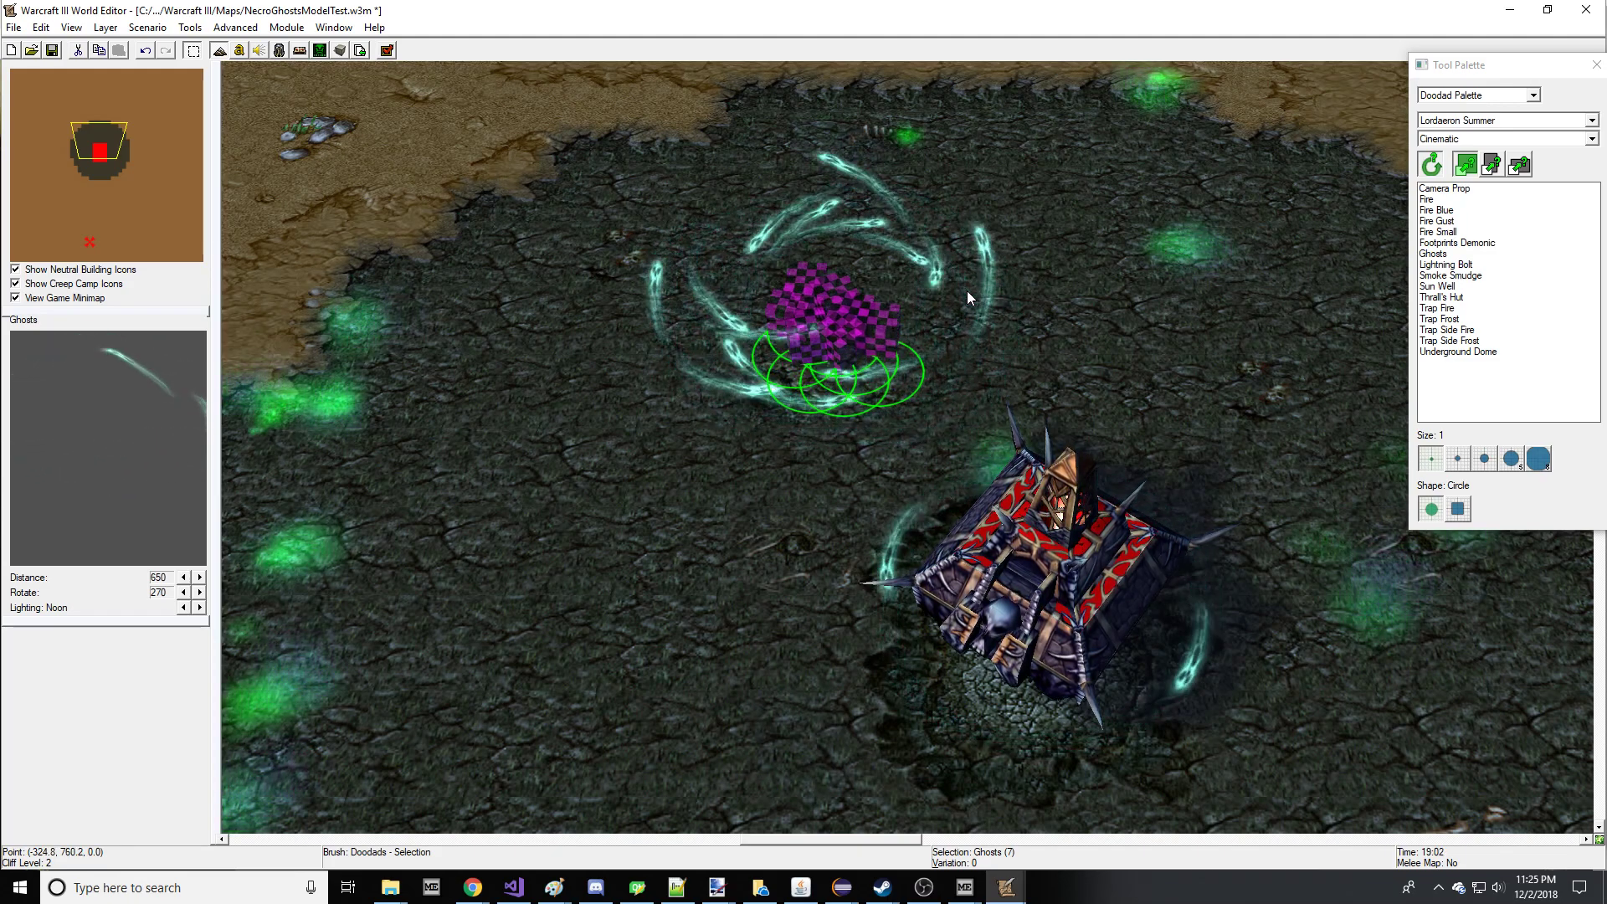
{"action": "left_click", "coordinate": [795, 364]}
{"action": "right_click_drag", "start_coordinate": [757, 449], "coordinate": [749, 567]}
{"action": "left_click", "coordinate": [552, 442]}
{"action": "right_click_drag", "start_coordinate": [1033, 473], "coordinate": [1061, 372]}
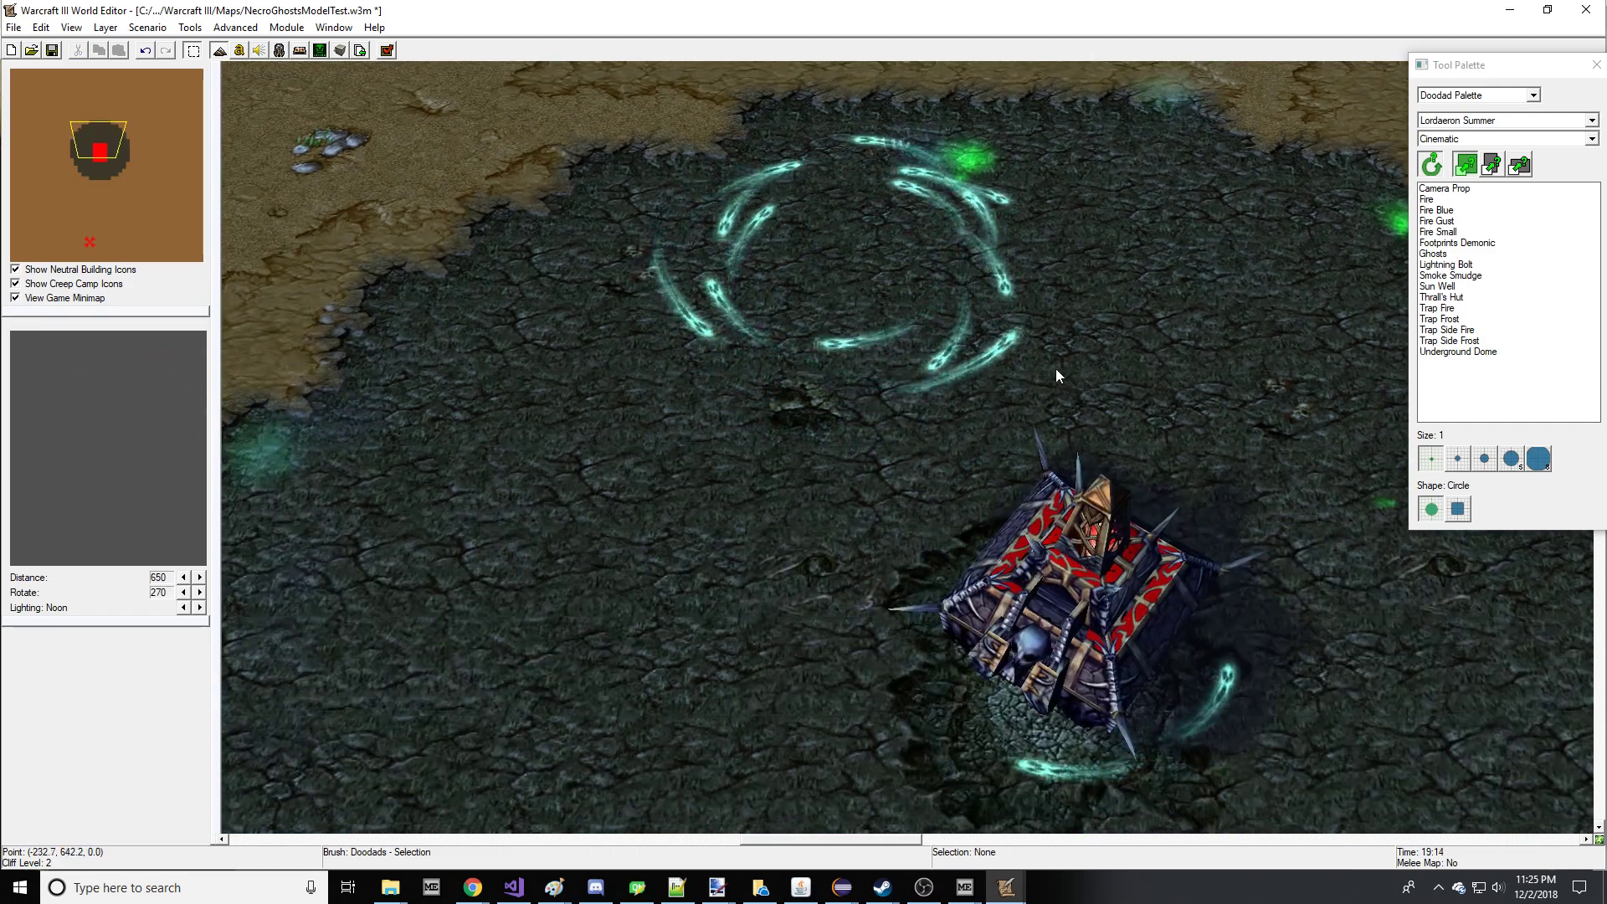
- Move a Ghosts doodad out of the cluster and across the blight to test how its ribbons trail, and deselect it
{"action": "left_click_drag", "start_coordinate": [822, 330], "coordinate": [632, 440]}
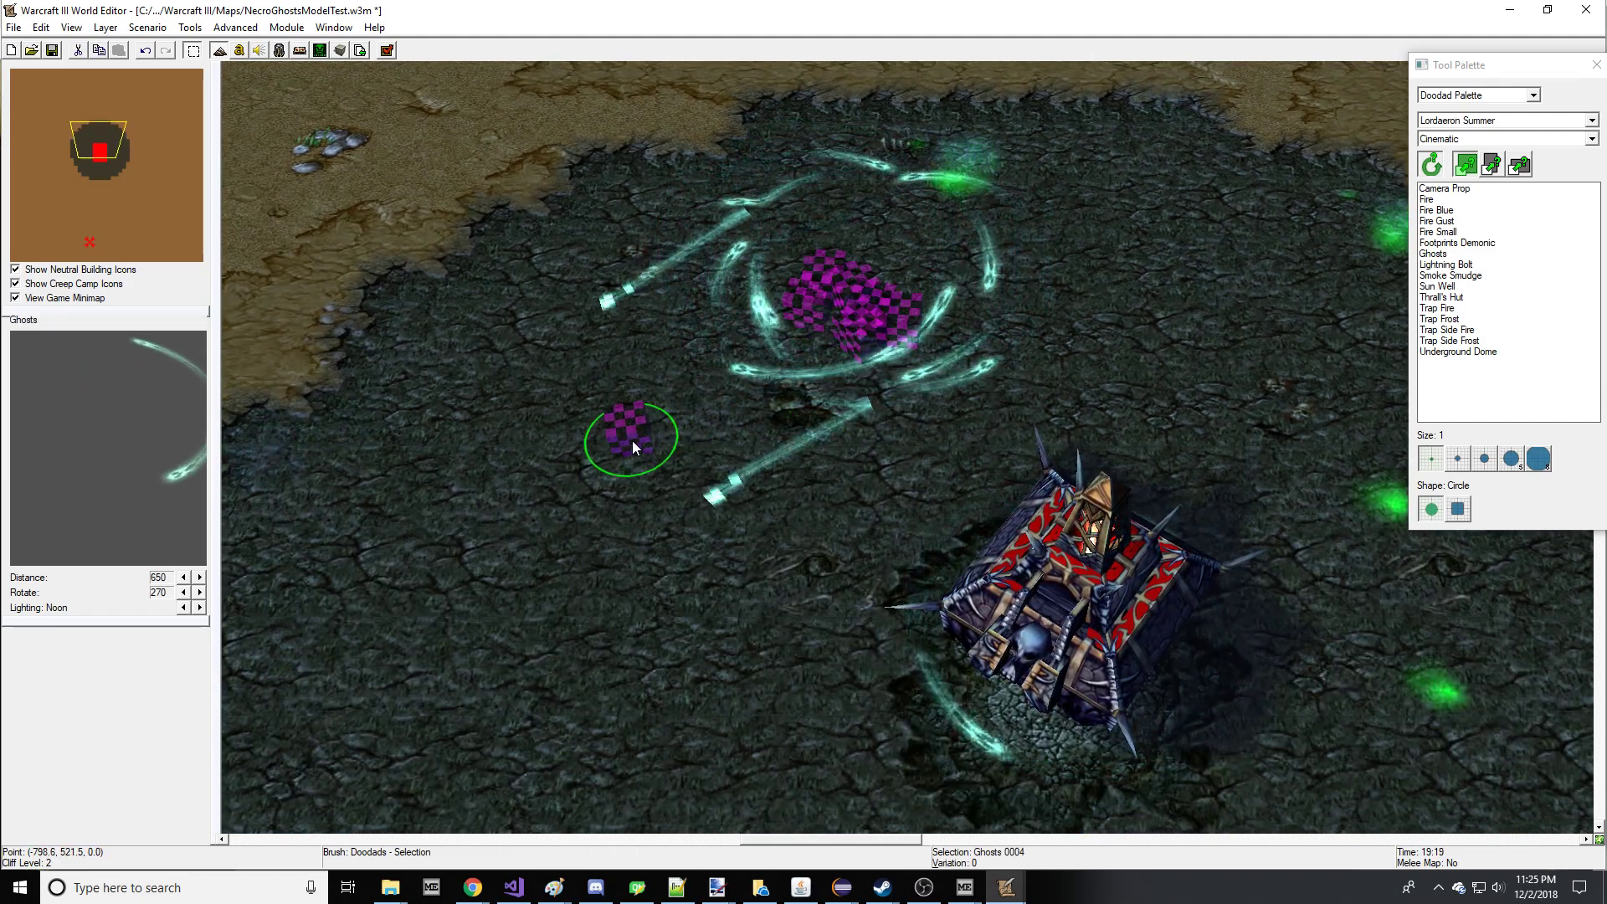
{"action": "right_click_drag", "start_coordinate": [776, 469], "coordinate": [898, 442]}
{"action": "left_click_drag", "start_coordinate": [719, 416], "coordinate": [470, 456]}
{"action": "right_click_drag", "start_coordinate": [833, 464], "coordinate": [961, 398]}
{"action": "right_click_drag", "start_coordinate": [767, 268], "coordinate": [705, 380]}
{"action": "left_click_drag", "start_coordinate": [560, 507], "coordinate": [1066, 349]}
{"action": "right_click_drag", "start_coordinate": [1066, 348], "coordinate": [1004, 370]}
{"action": "left_click", "coordinate": [929, 521]}
{"action": "right_click_drag", "start_coordinate": [1256, 352], "coordinate": [1123, 411]}
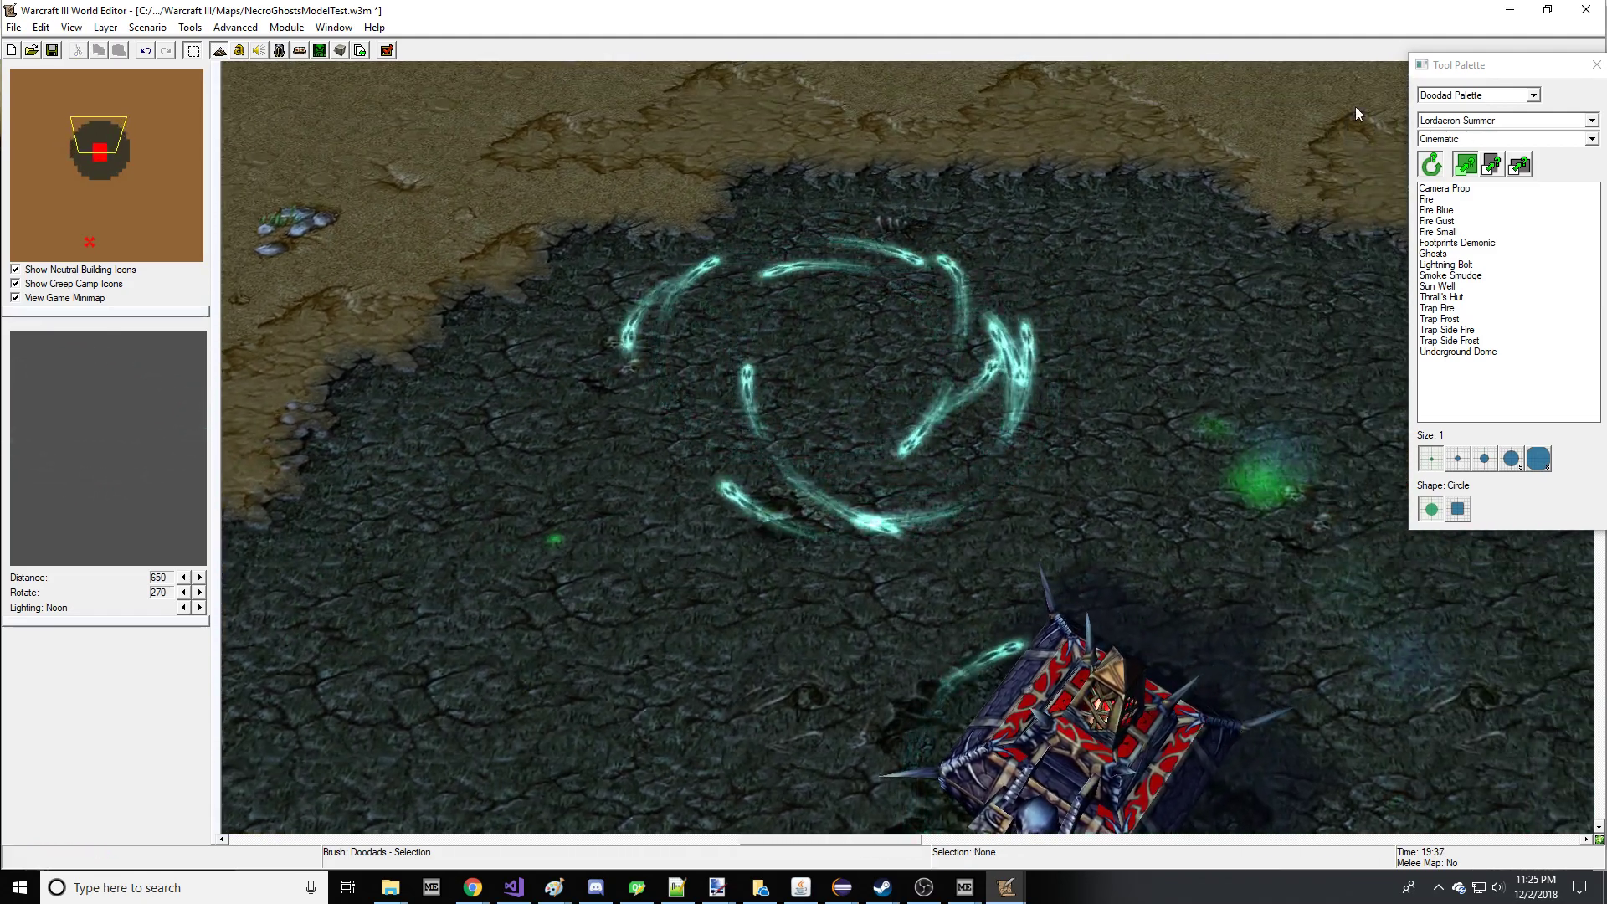
- Create a custom copy of the Lich hero in the Object Editor and edit its required animation names
{"action": "left_click", "coordinate": [279, 51]}
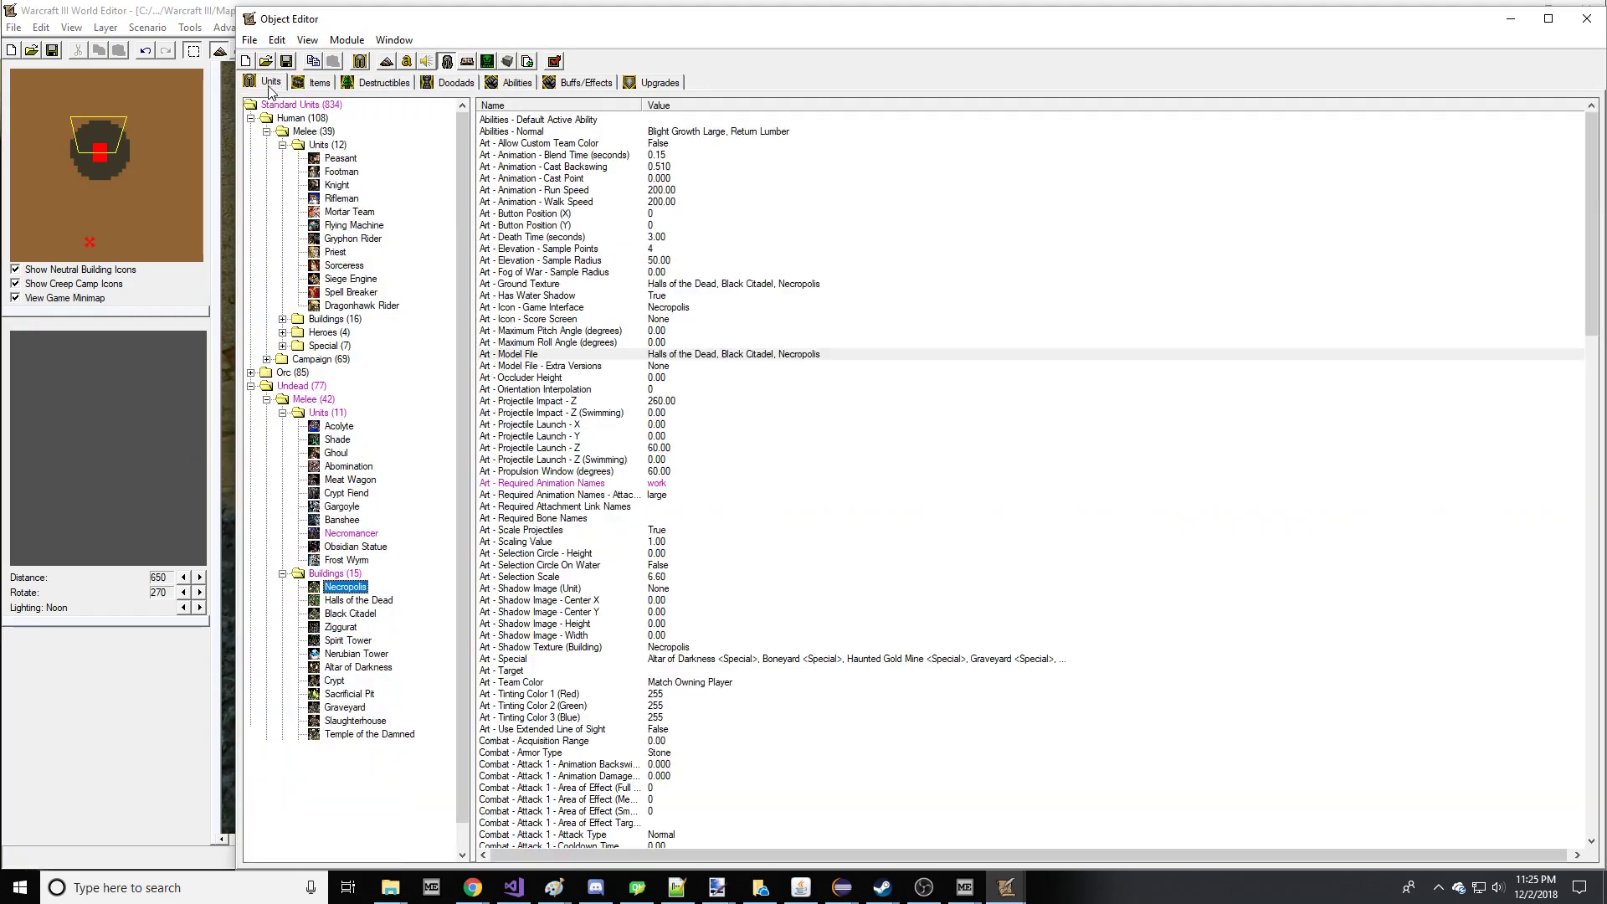
{"action": "key", "text": "ctrl+f"}
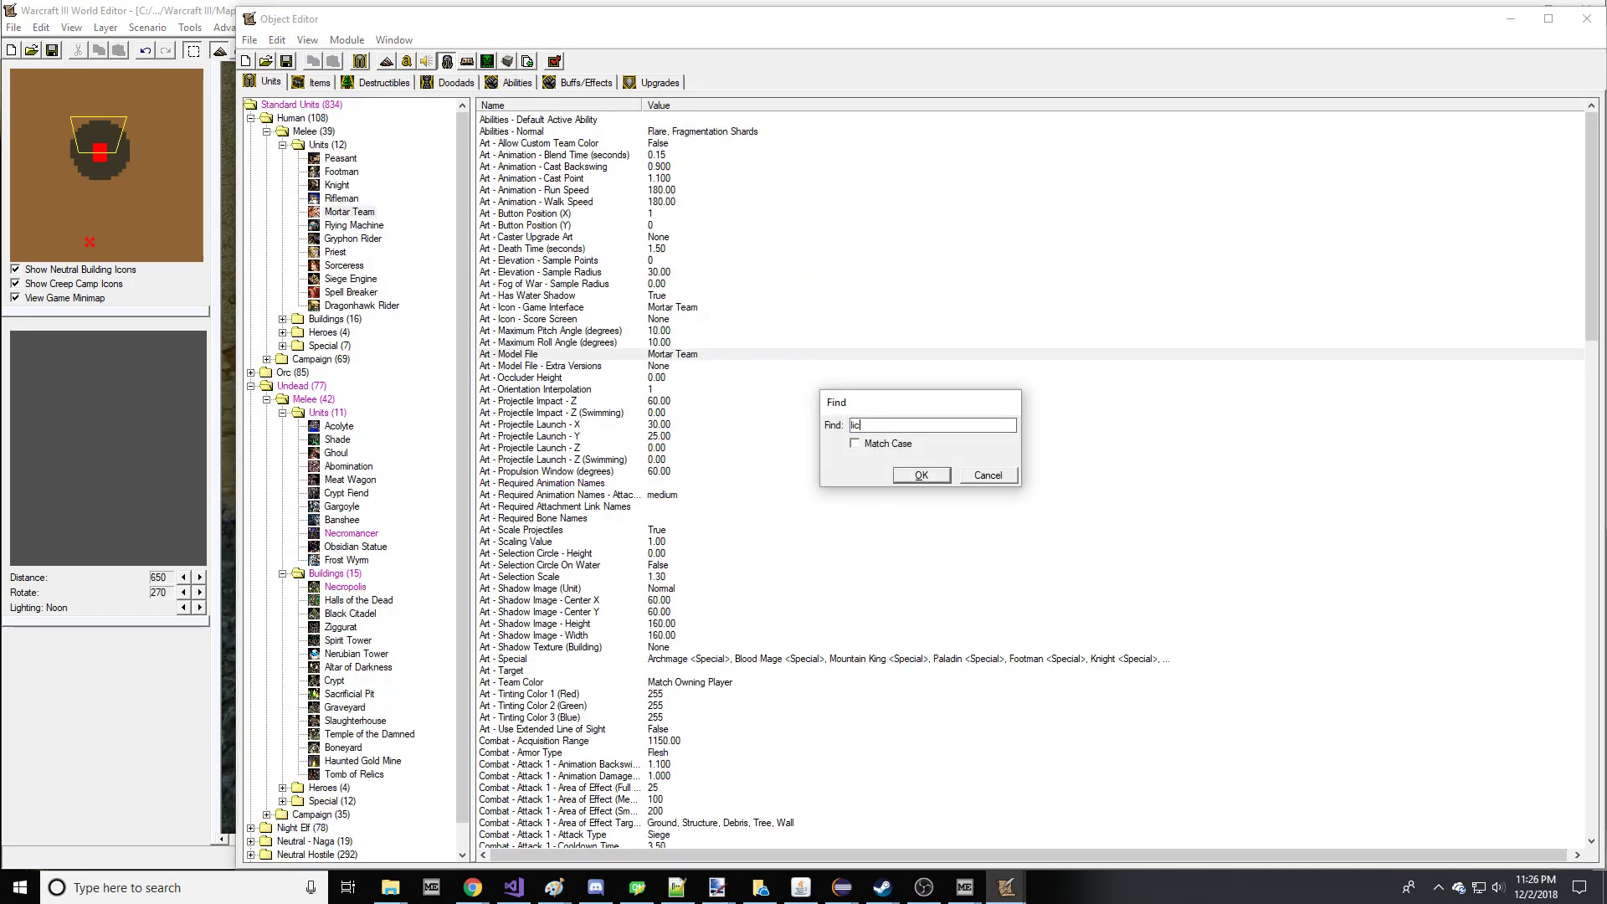
{"action": "key", "text": "Return"}
{"action": "key", "text": "ctrl+v"}
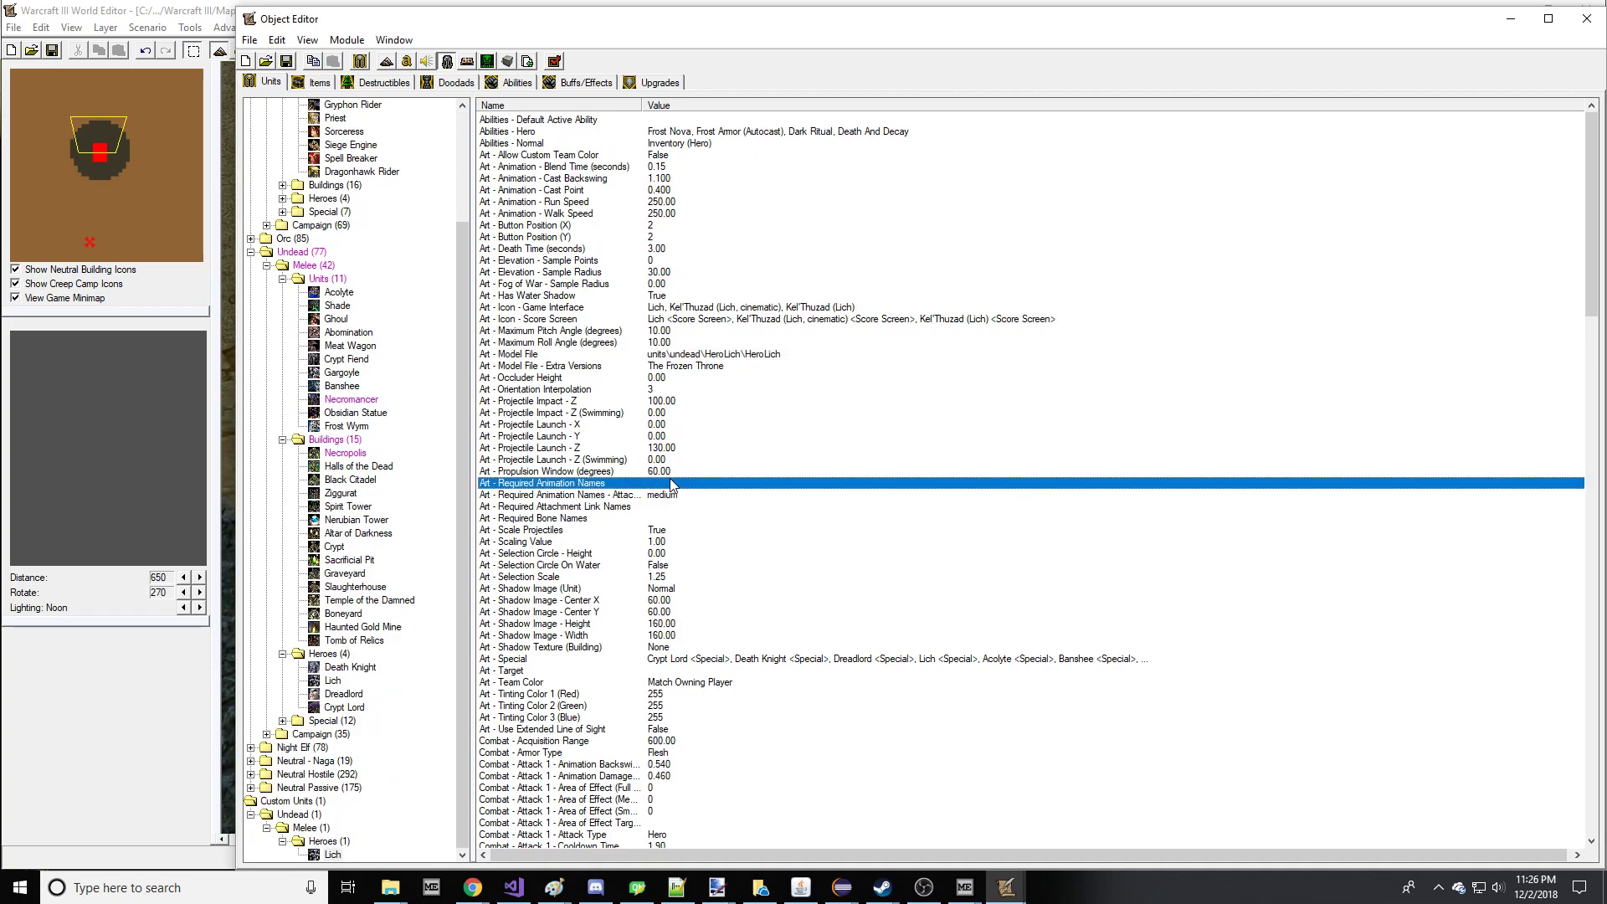
{"action": "double_click", "coordinate": [671, 484]}
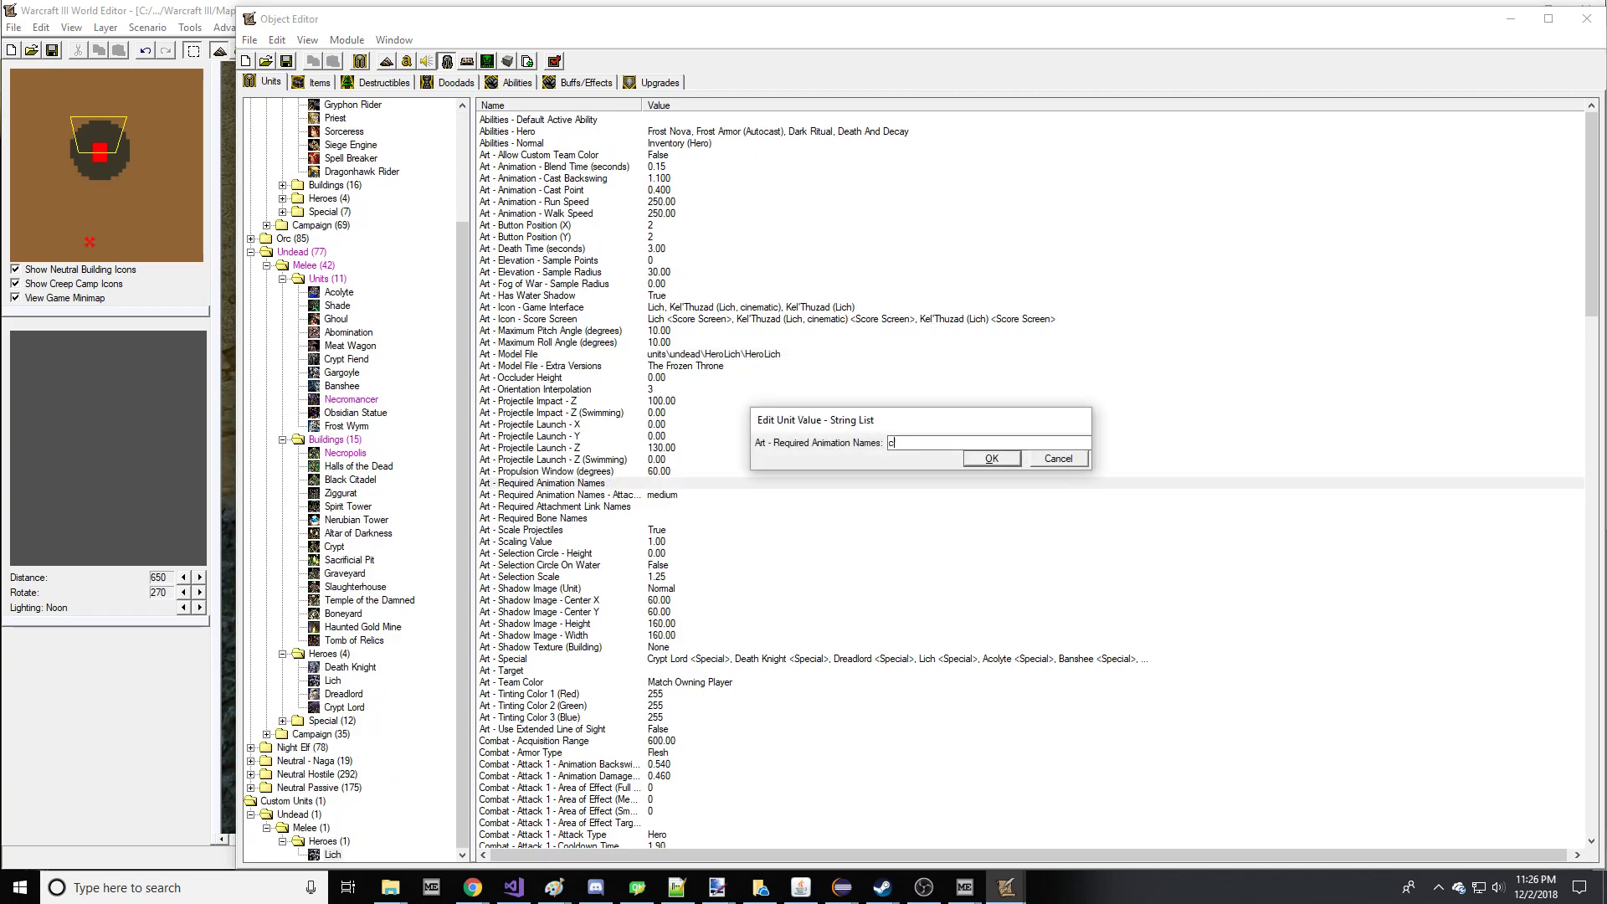
{"action": "key", "text": "Return"}
- Place the custom Undead Lich hero for Player 1 (Red) among the Ghosts doodads on the map
{"action": "left_click", "coordinate": [182, 482]}
{"action": "left_click", "coordinate": [1478, 95]}
{"action": "left_click", "coordinate": [1471, 130]}
{"action": "left_click", "coordinate": [1558, 140]}
{"action": "left_click", "coordinate": [1532, 164]}
{"action": "left_click", "coordinate": [1431, 209]}
{"action": "left_click", "coordinate": [849, 469]}
- Close the Necropolis's unit properties without edits and delete the Necropolis from the map
{"action": "scroll", "coordinate": [1173, 461], "scroll_direction": "up", "scroll_amount": 3}
{"action": "right_click_drag", "start_coordinate": [1175, 462], "coordinate": [1162, 226], "text": "ctrl"}
{"action": "left_click", "coordinate": [685, 537]}
{"action": "double_click", "coordinate": [685, 537]}
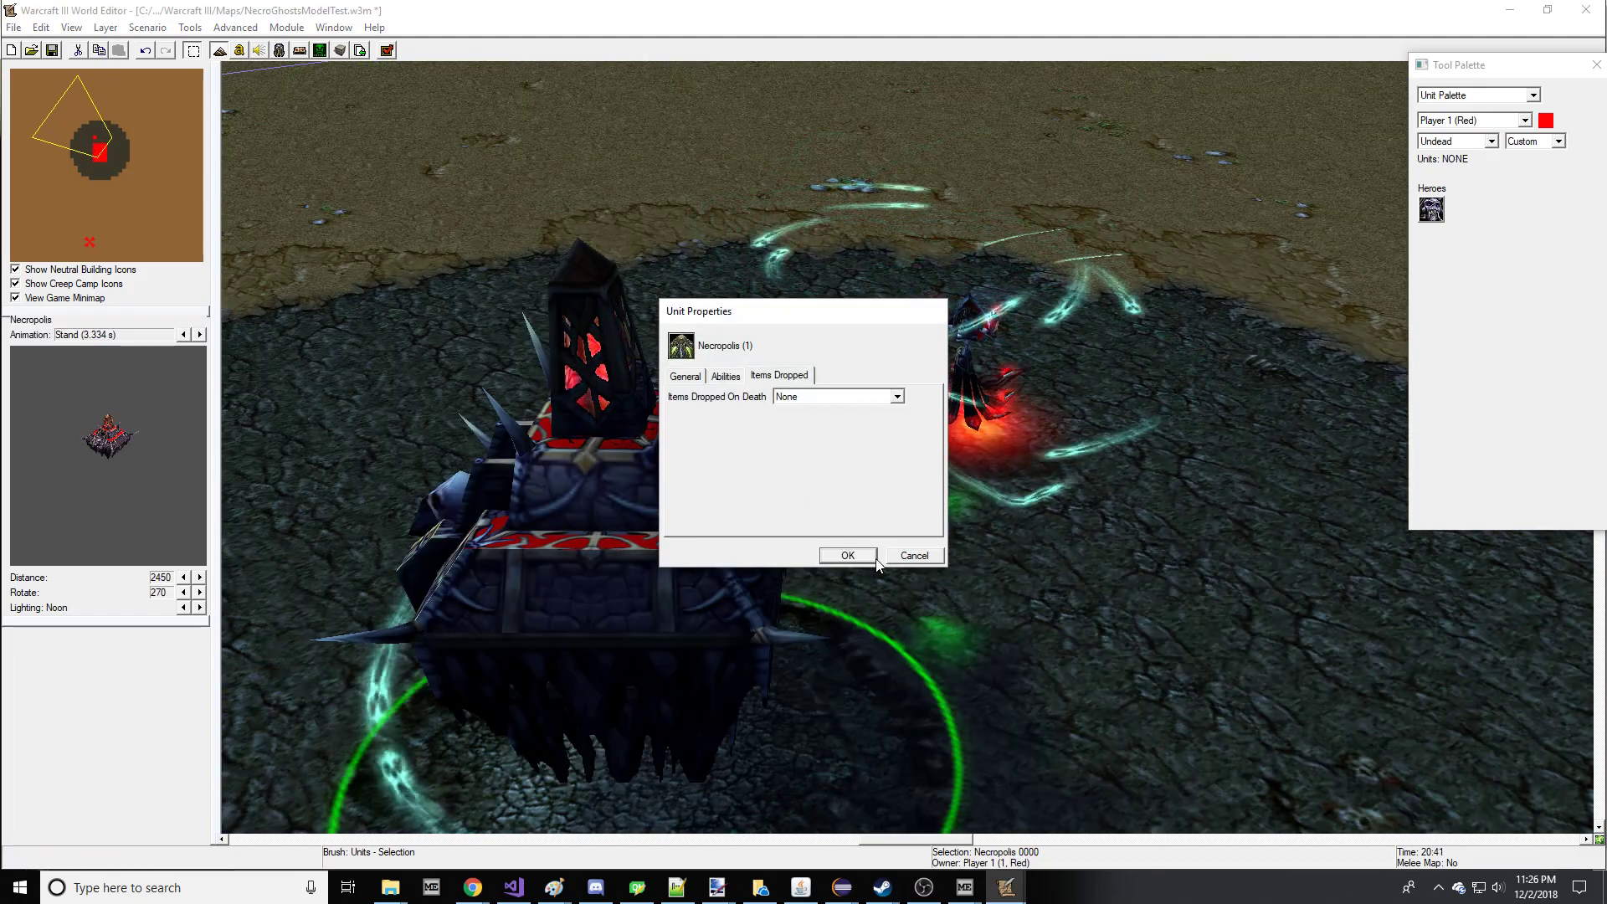
{"action": "left_click", "coordinate": [849, 551]}
{"action": "key", "text": "Delete"}
- Nudge the custom Lich slightly within the ring of Ghosts doodads and deselect it
{"action": "right_click_drag", "start_coordinate": [683, 577], "coordinate": [968, 408], "text": "ctrl"}
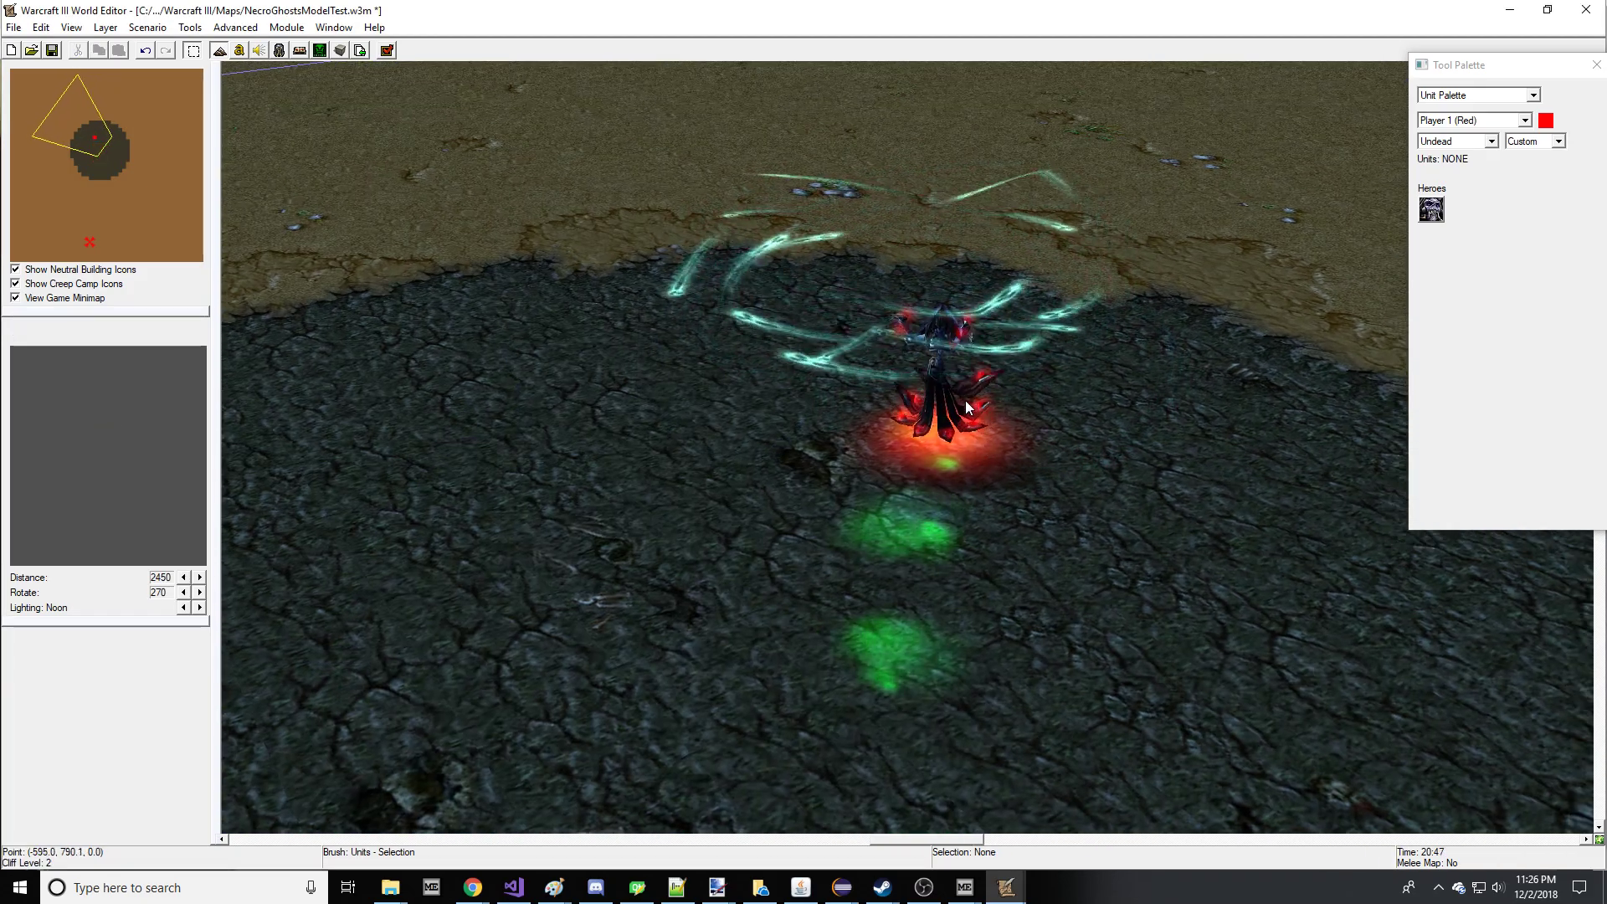
{"action": "left_click", "coordinate": [931, 391]}
{"action": "mouse_move", "coordinate": [919, 447]}
{"action": "left_mouse_down"}
{"action": "mouse_move", "coordinate": [893, 436]}
{"action": "mouse_move", "coordinate": [905, 443]}
{"action": "left_mouse_up"}
{"action": "left_click", "coordinate": [712, 413]}
{"action": "right_click_drag", "start_coordinate": [695, 414], "coordinate": [1006, 398]}
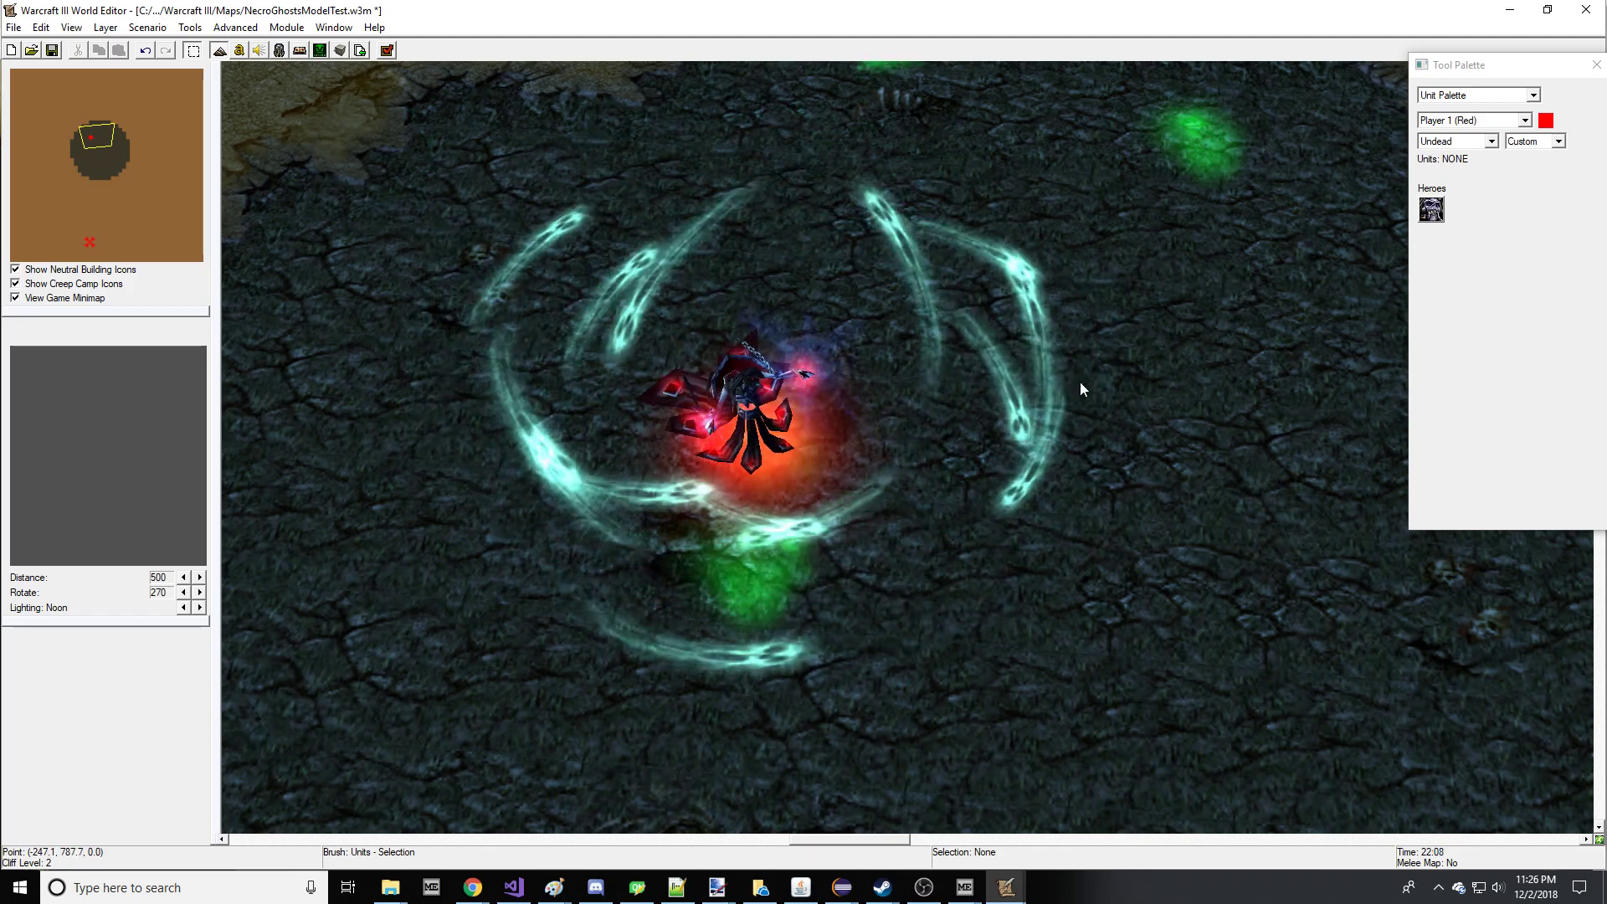
- Undo back to restore the Necropolis, and delete it from the map again
{"action": "scroll", "coordinate": [1058, 293], "scroll_direction": "down", "scroll_amount": 1}
{"action": "key", "text": "ctrl+z"}
{"action": "right_click_drag", "start_coordinate": [915, 515], "coordinate": [780, 299]}
{"action": "left_click", "coordinate": [753, 319]}
{"action": "key", "text": "Delete"}
- Switch to the Undead melee set and place an upgraded Necropolis with corner towers for Player 1 (Red) near the ghosts
{"action": "left_click", "coordinate": [1527, 143]}
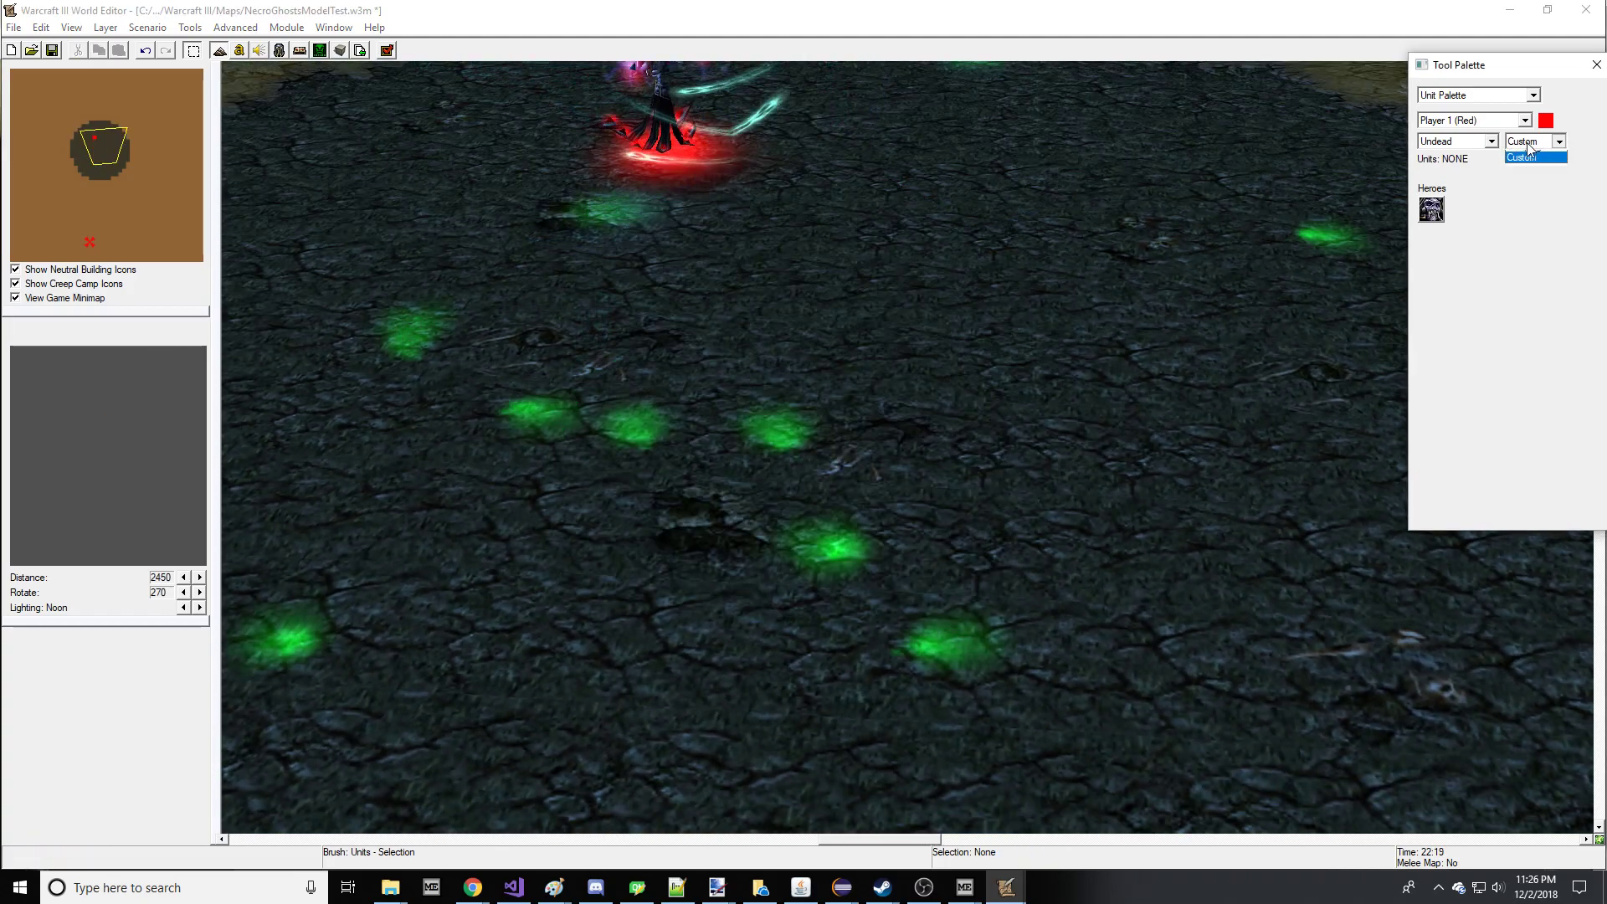
{"action": "left_click", "coordinate": [963, 481]}
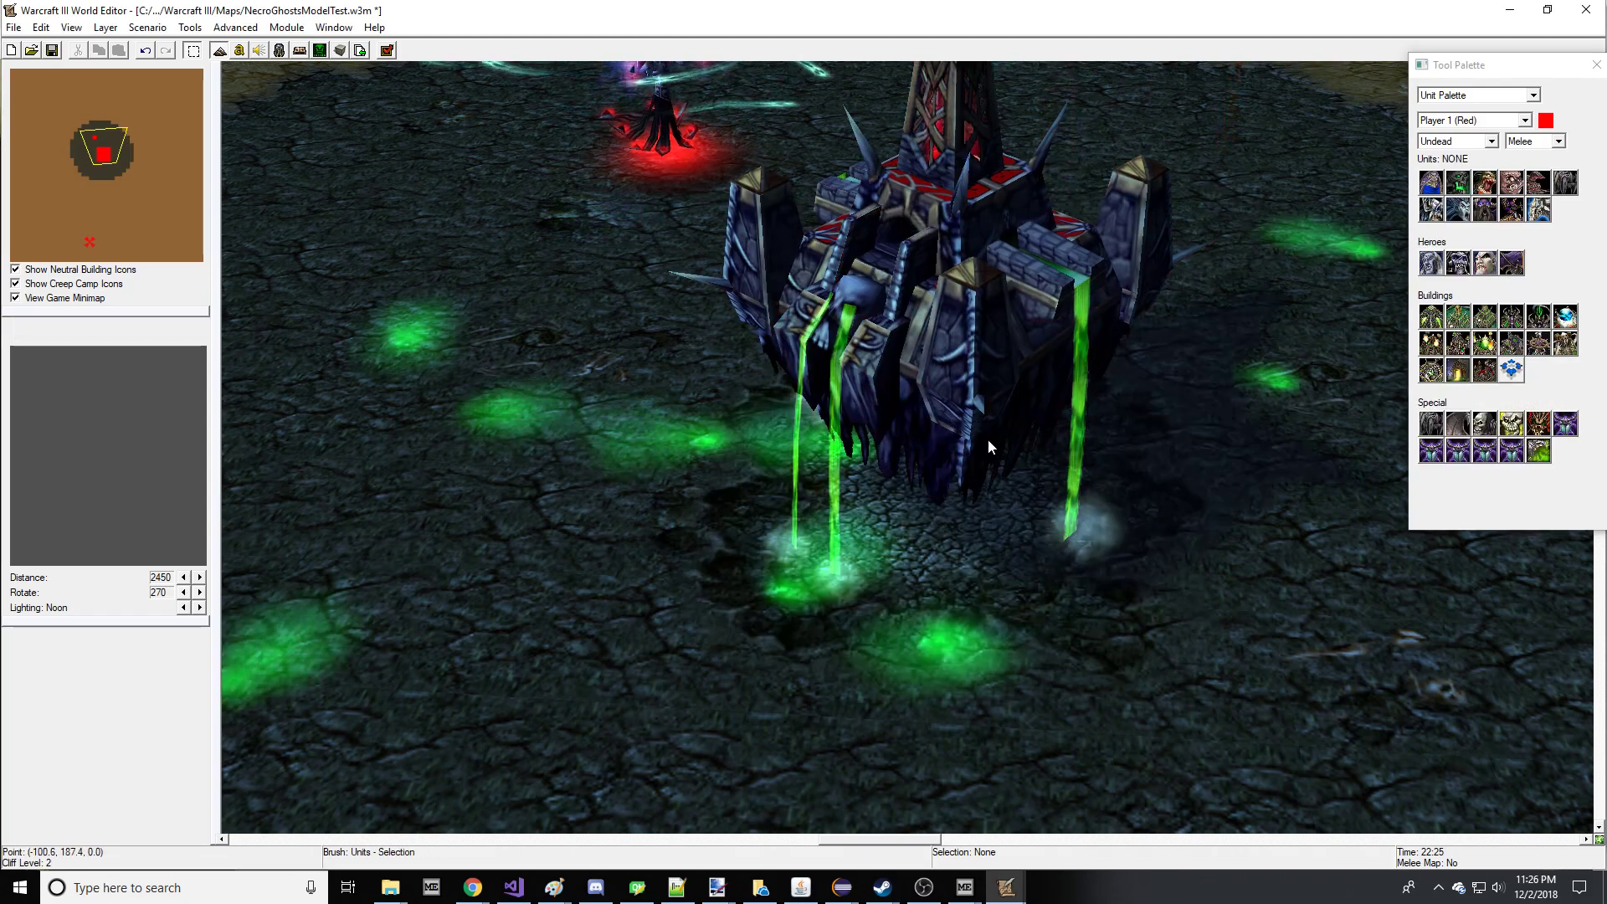
{"action": "right_click_drag", "start_coordinate": [1025, 335], "coordinate": [934, 378]}
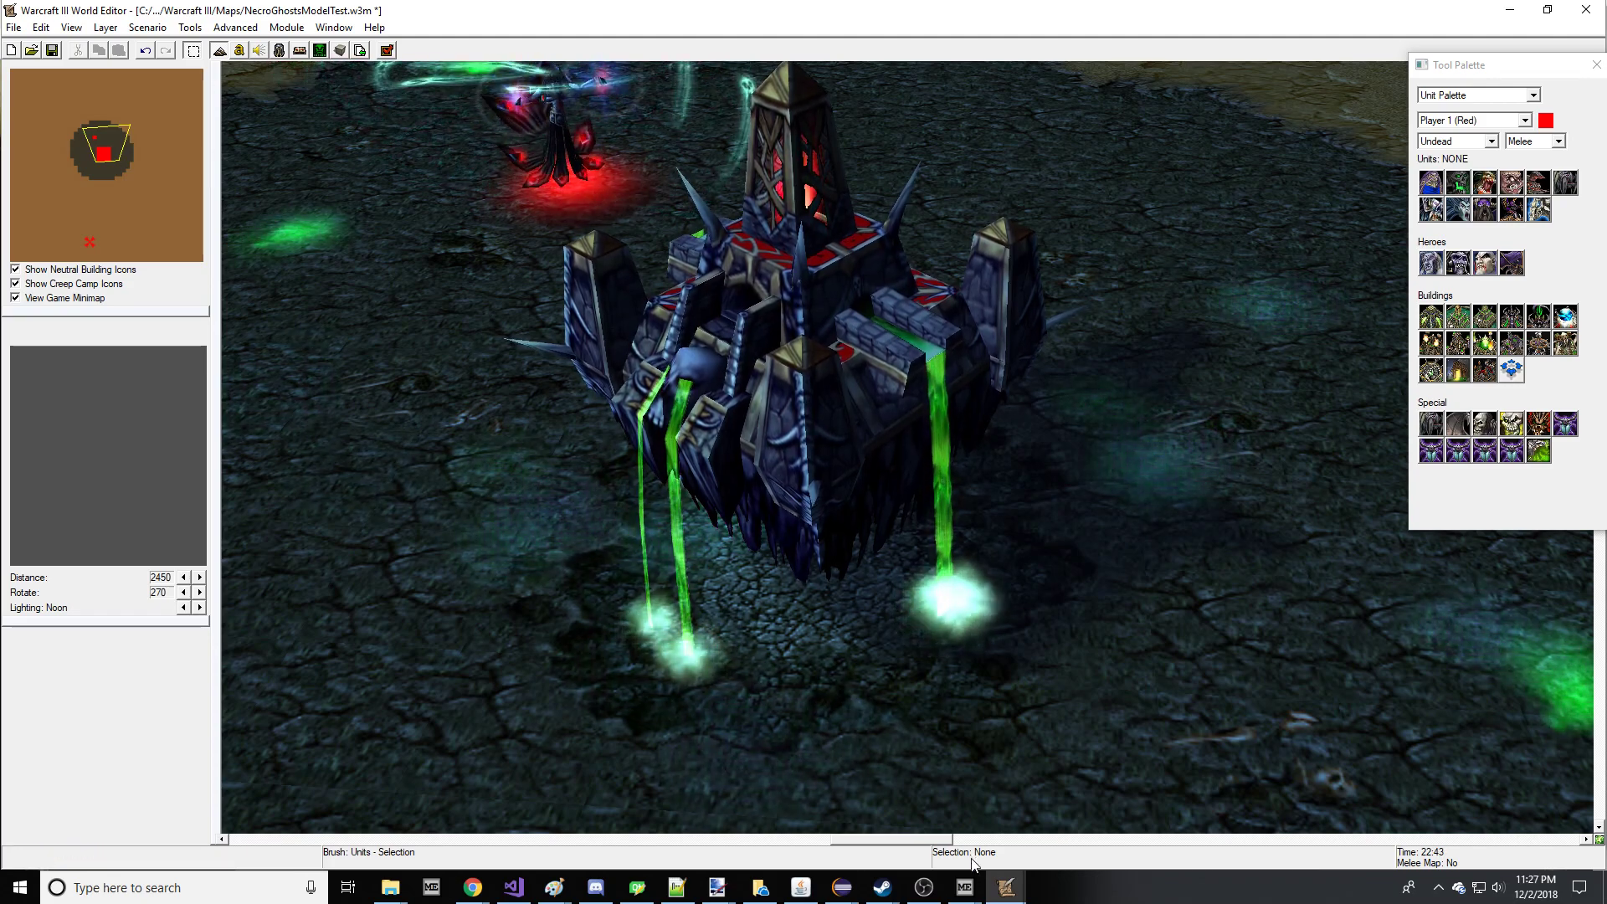
- Switch to The Matrix Eater, examine the NecroGhosts2 bone and ribbon nodes in the Front view, and return to the World Editor
{"action": "mouse_move", "coordinate": [964, 886]}
{"action": "left_click", "coordinate": [928, 785]}
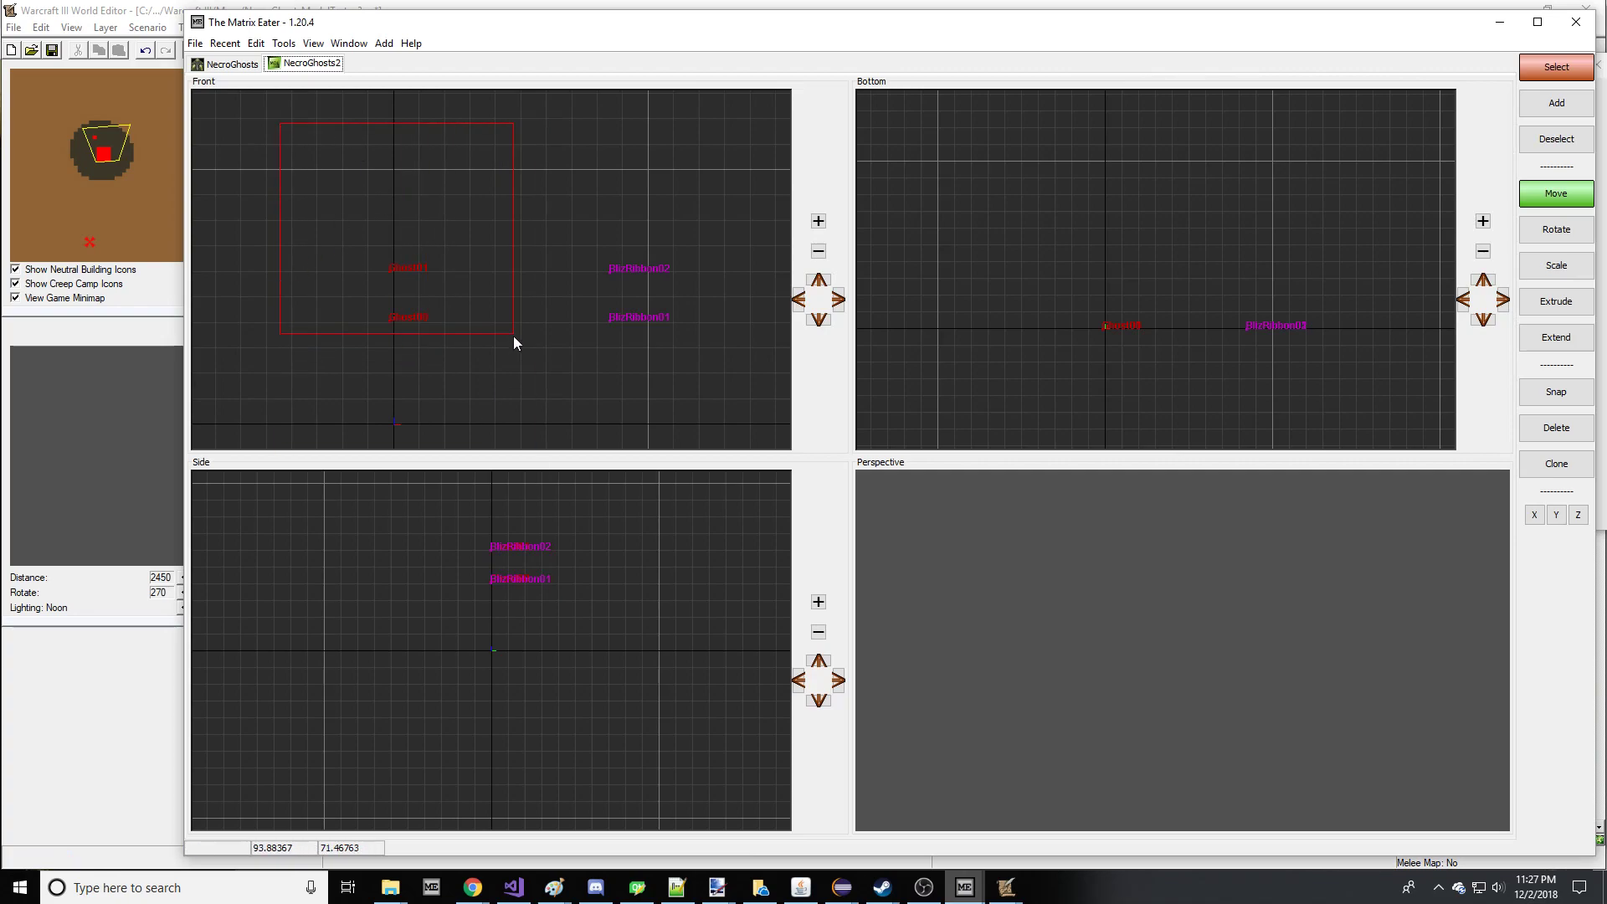
{"action": "left_click", "coordinate": [109, 214]}
{"action": "left_click", "coordinate": [107, 149]}
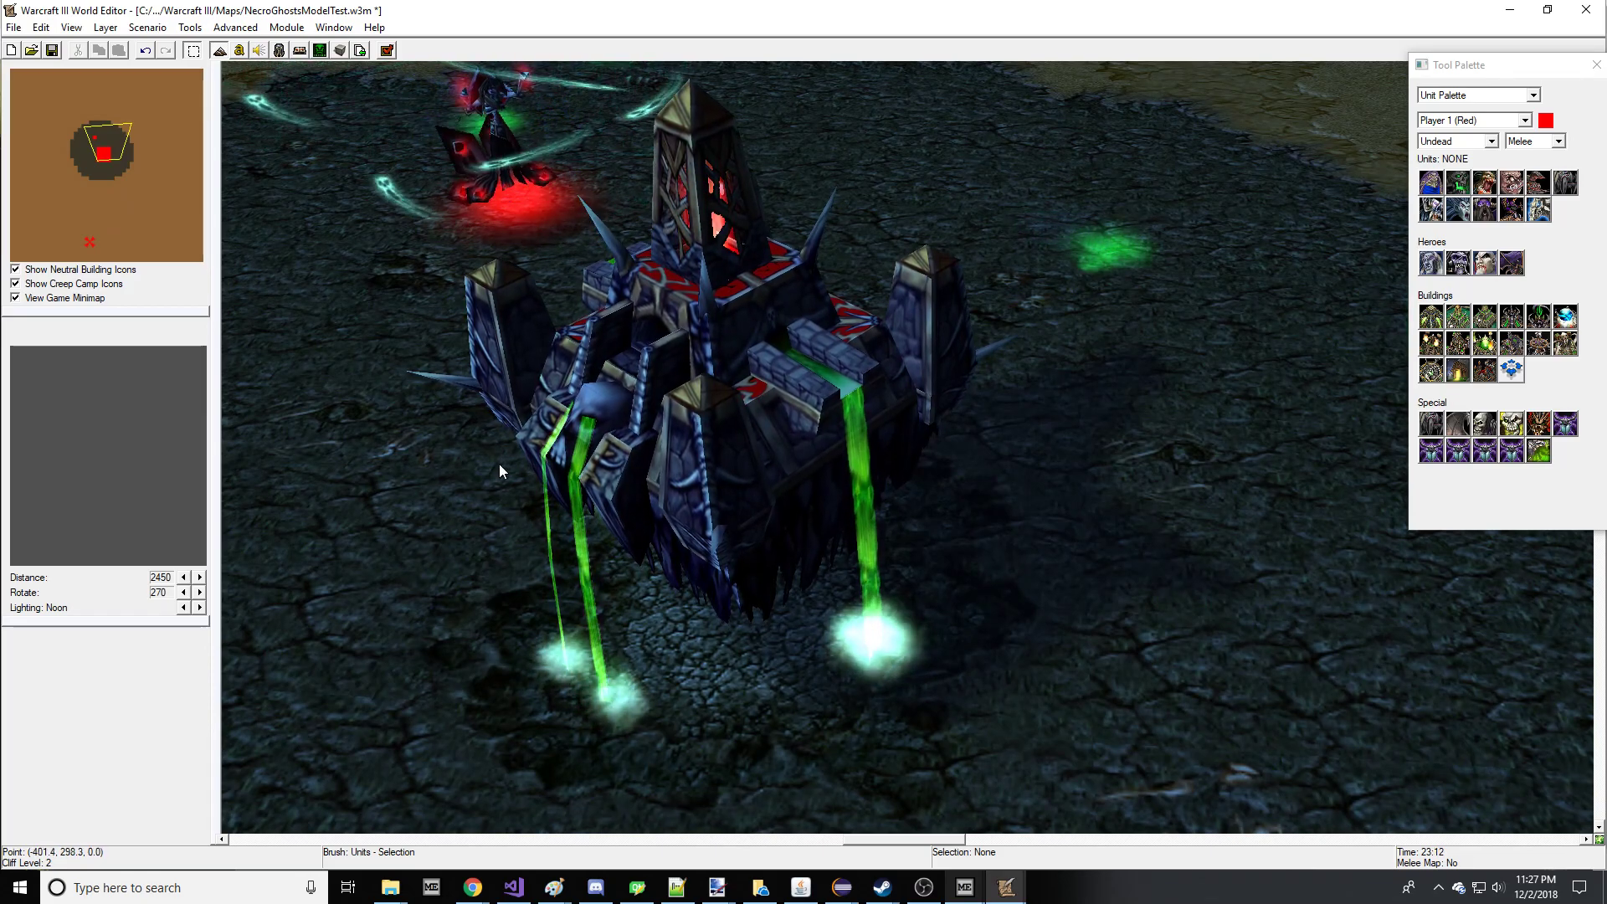
{"action": "right_click_drag", "start_coordinate": [767, 458], "coordinate": [742, 510]}
{"action": "key", "text": "ctrl+shift+c"}
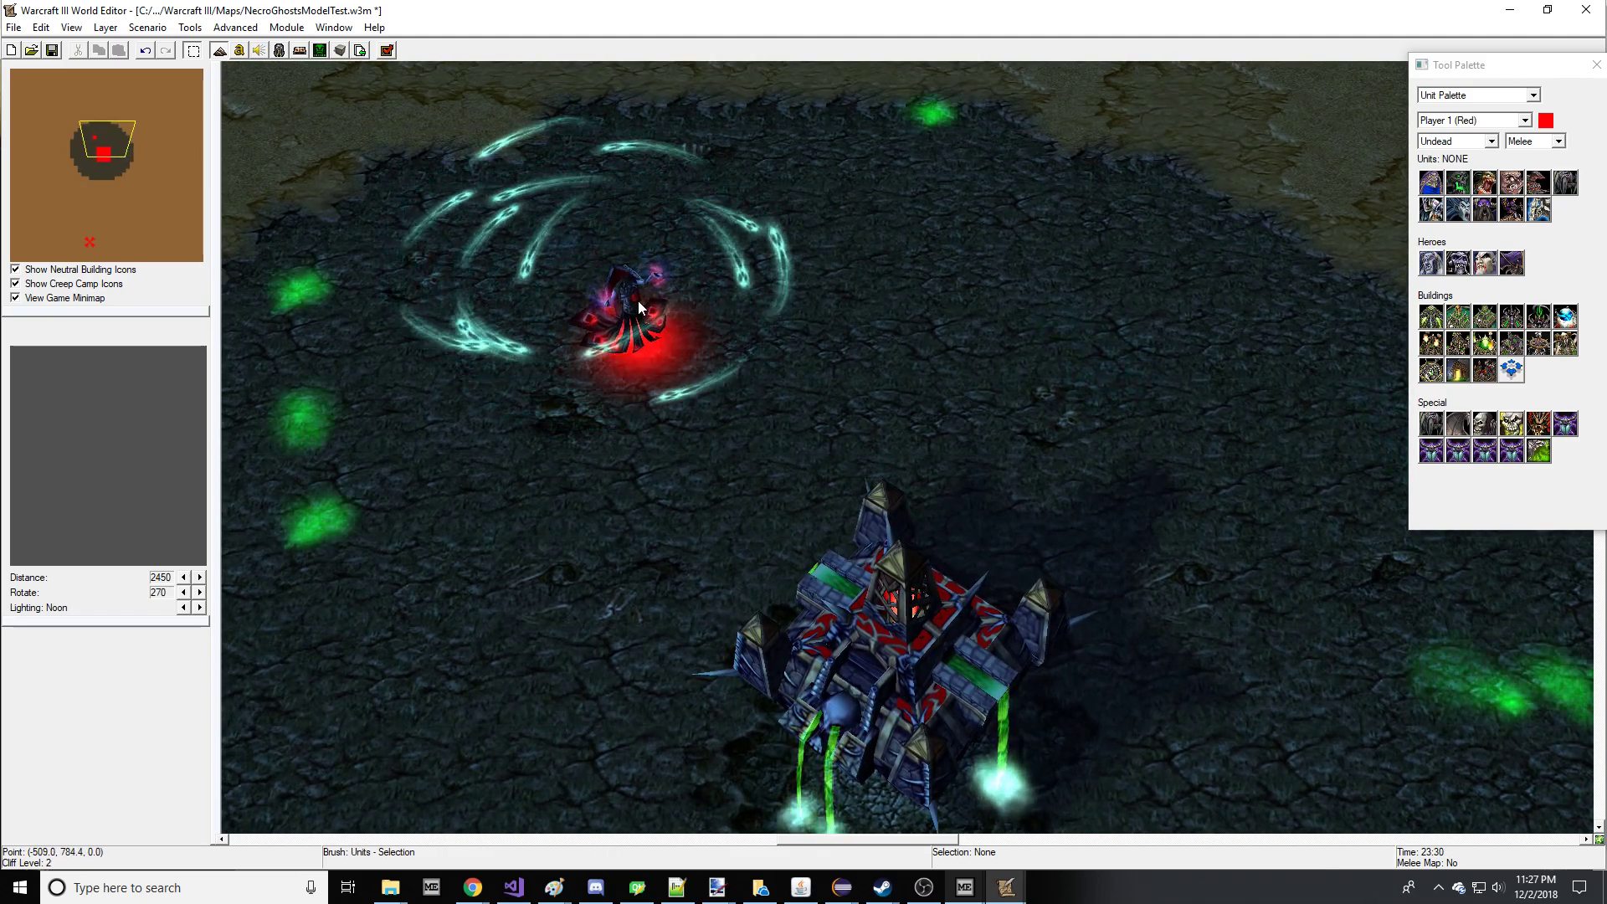
{"action": "right_click_drag", "start_coordinate": [821, 412], "coordinate": [782, 390]}
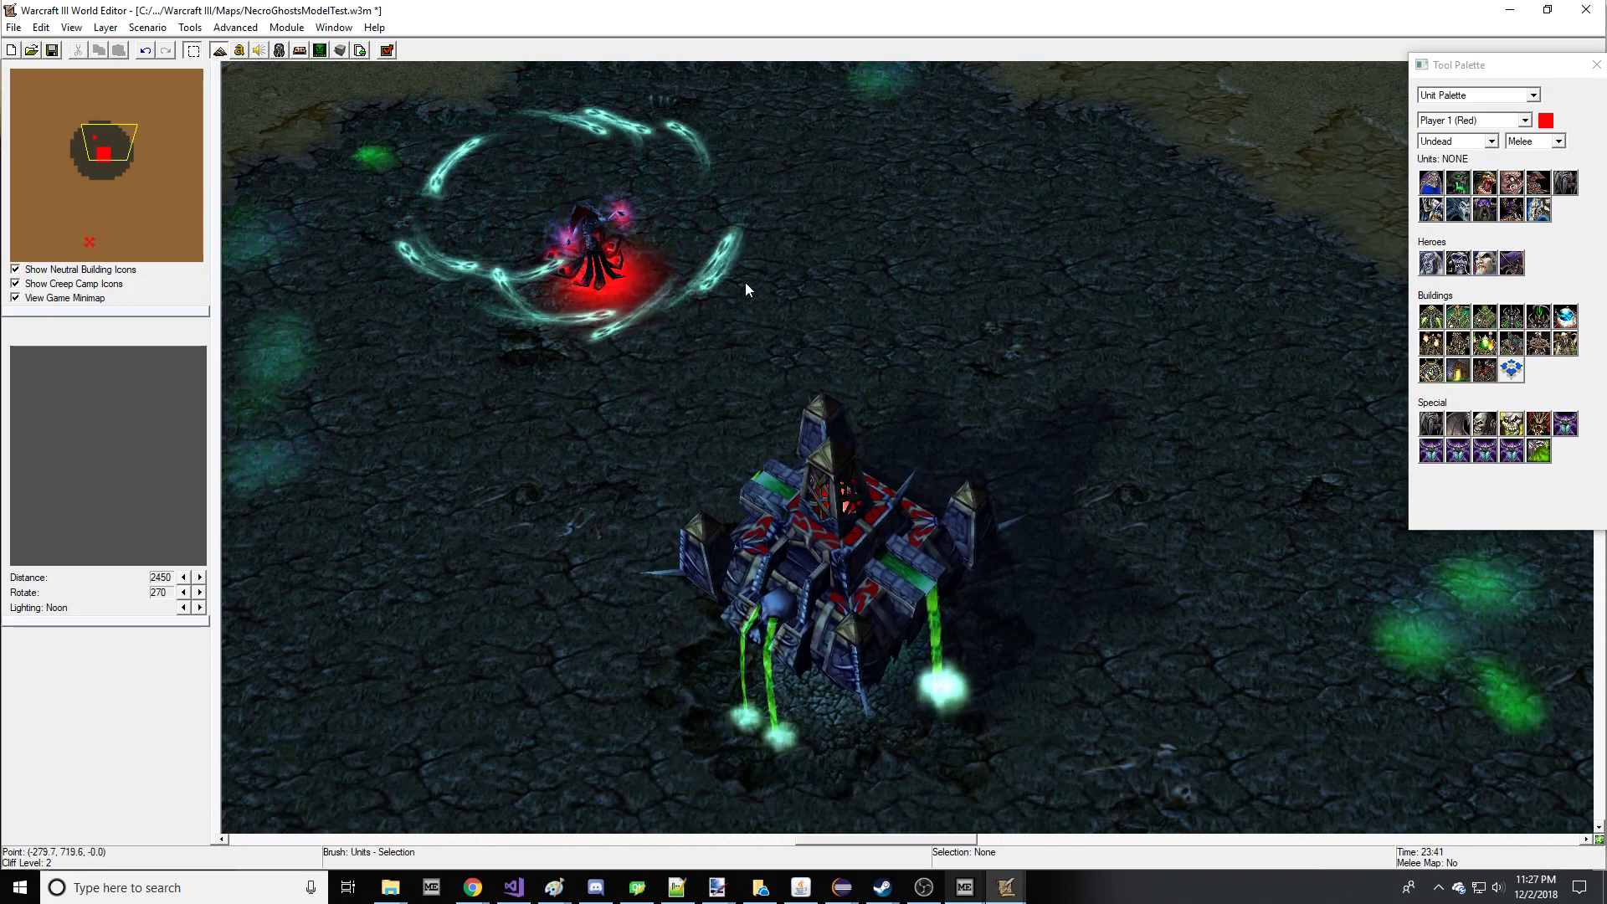
{"action": "right_click_drag", "start_coordinate": [752, 273], "coordinate": [743, 331]}
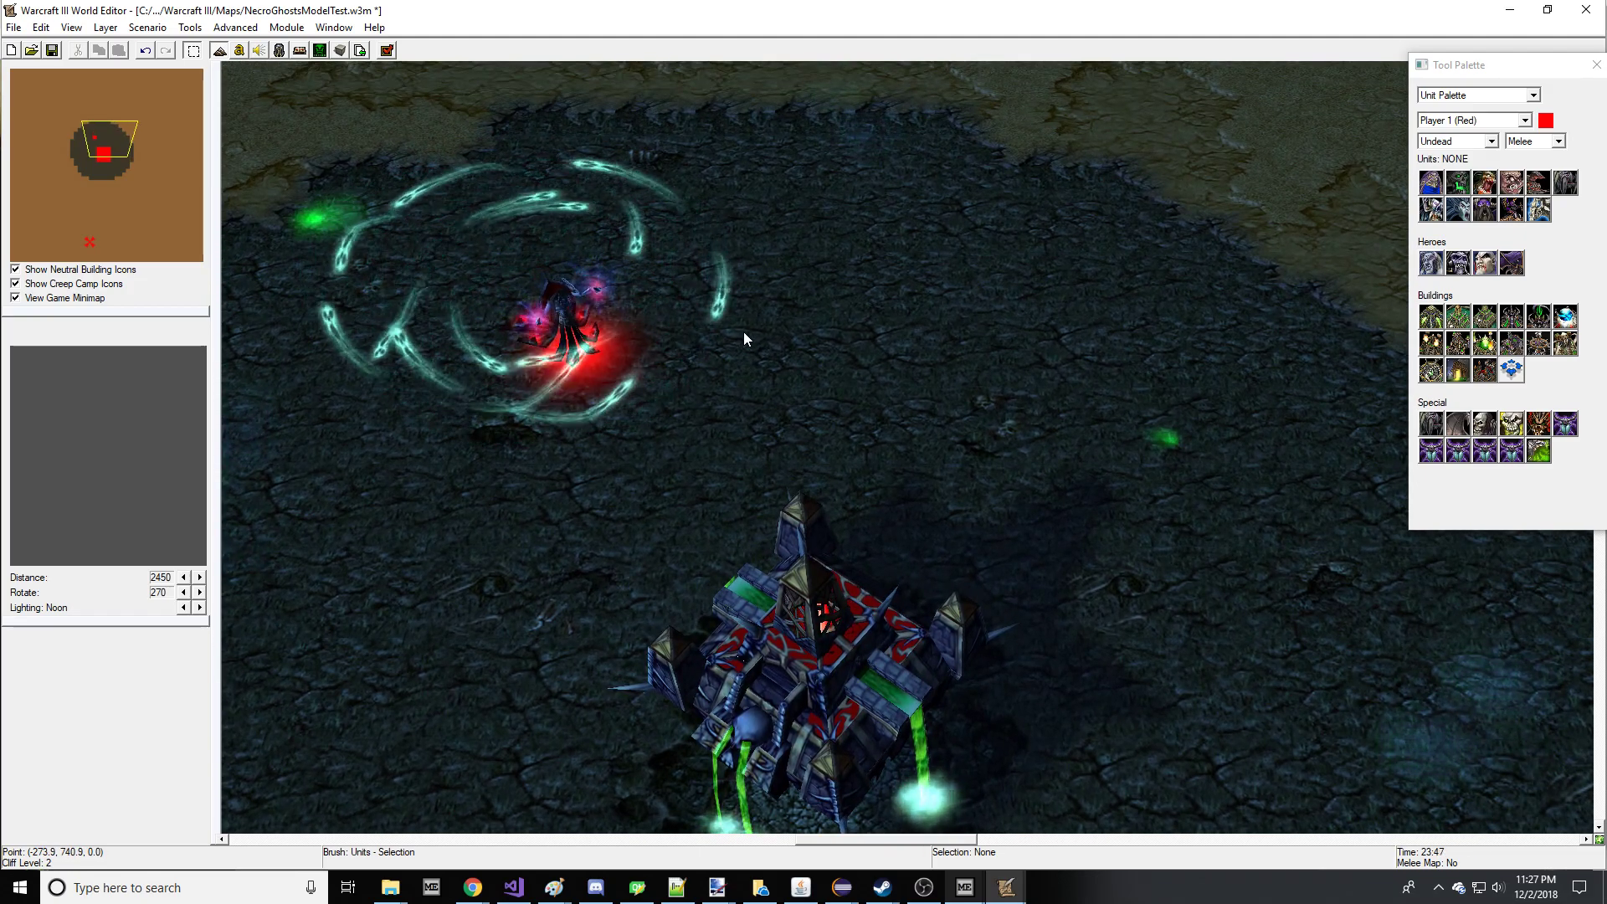